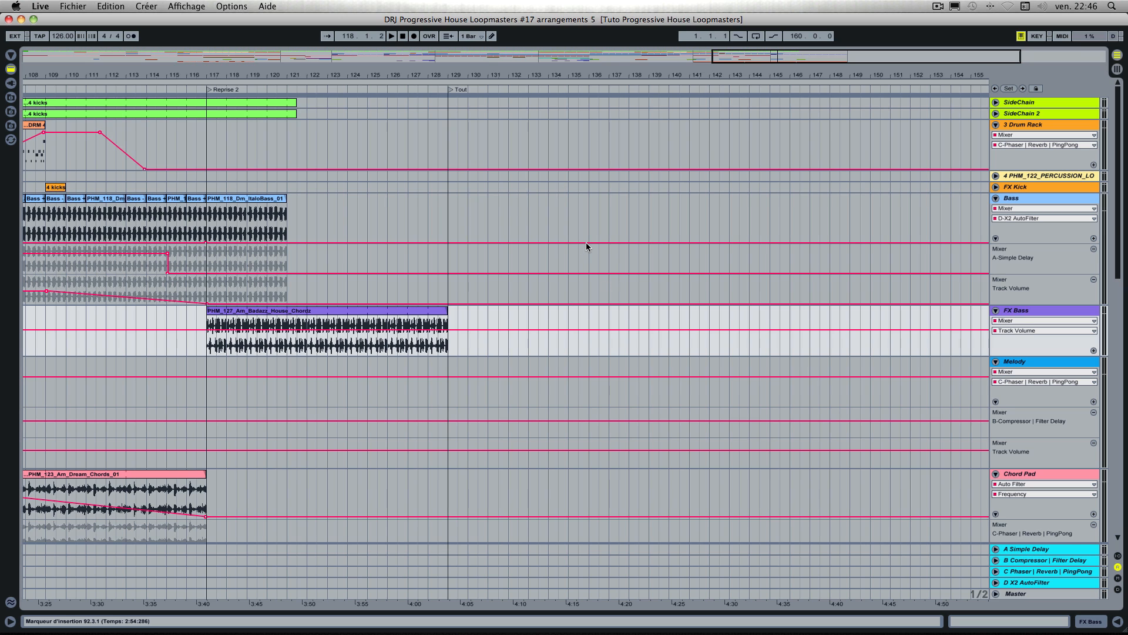
Step: Extend the 4 kicks clips on the SideChain and SideChain 2 tracks to bar 161
drag(296, 103, 669, 158)
drag(671, 109, 944, 116)
scroll(768, 135, left, 6)
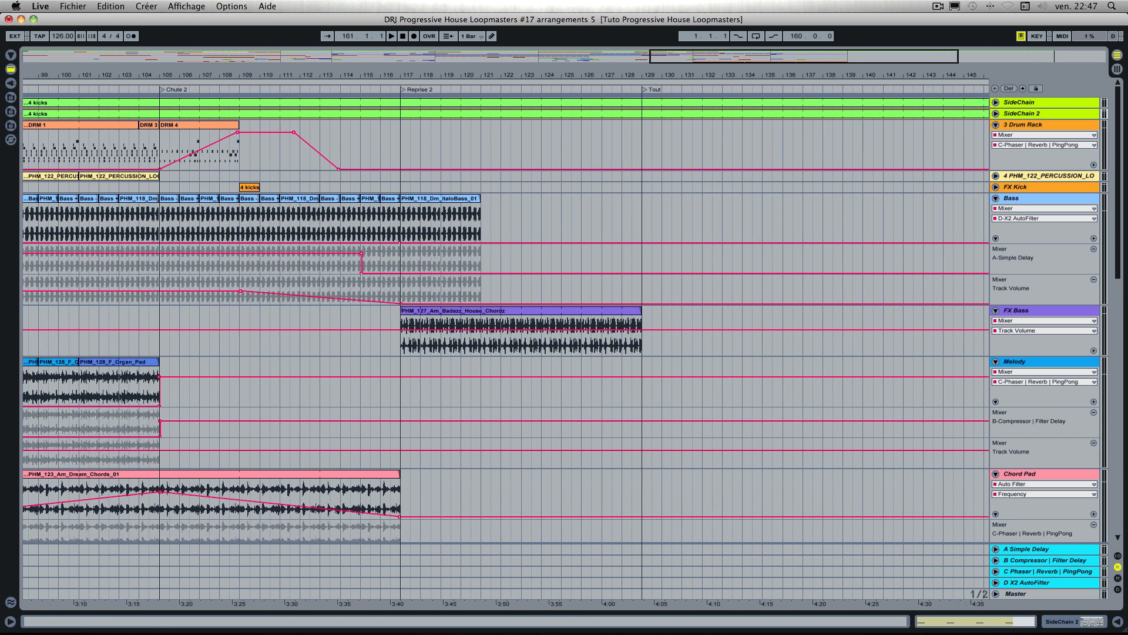
Step: On the Drum Rack track, place a short DRM clip just before the Tout marker and DRM 4 from bar 129 to 137
key(Tab)
key(Tab)
drag(147, 116, 632, 126)
key(Tab)
key(Tab)
drag(151, 120, 802, 125)
scroll(770, 124, right, 5)
scroll(771, 122, right, 2)
Step: Place the DRM 1 clip on the Drum Rack track from bar 137 to bar 153
key(Tab)
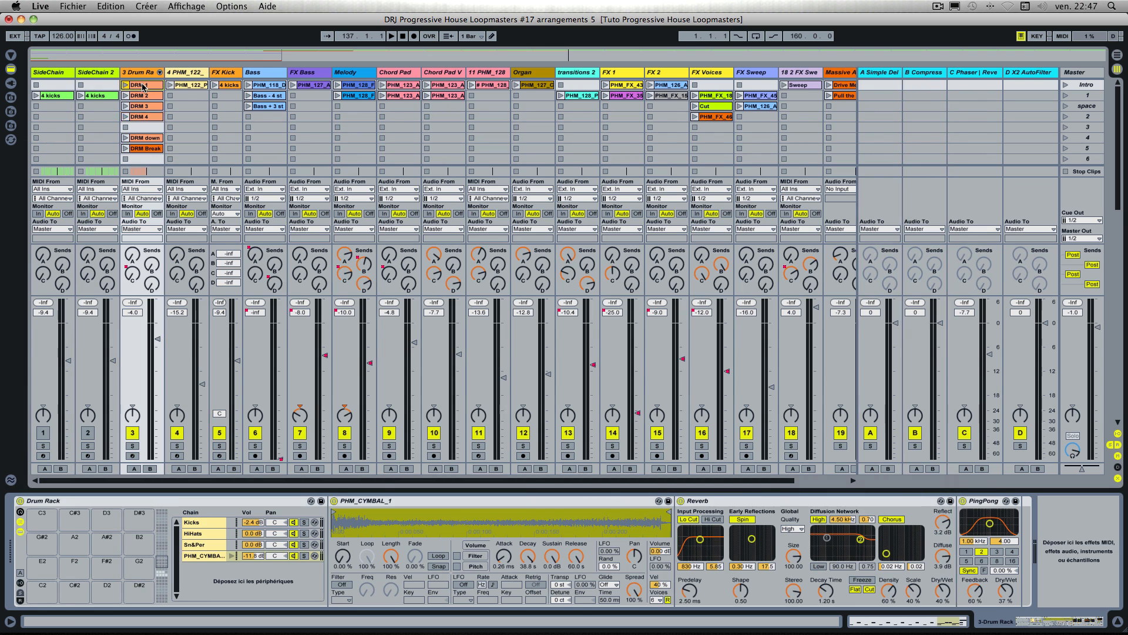
key(Tab)
mouse_move(142, 85)
mouse_down()
mouse_move(627, 155)
mouse_move(764, 132)
mouse_move(845, 133)
mouse_up()
scroll(646, 153, right, 2)
Step: Place DRM 4 on the Drum Rack track from bar 153 to 161 and show the arrangement's mixer controls
key(Tab)
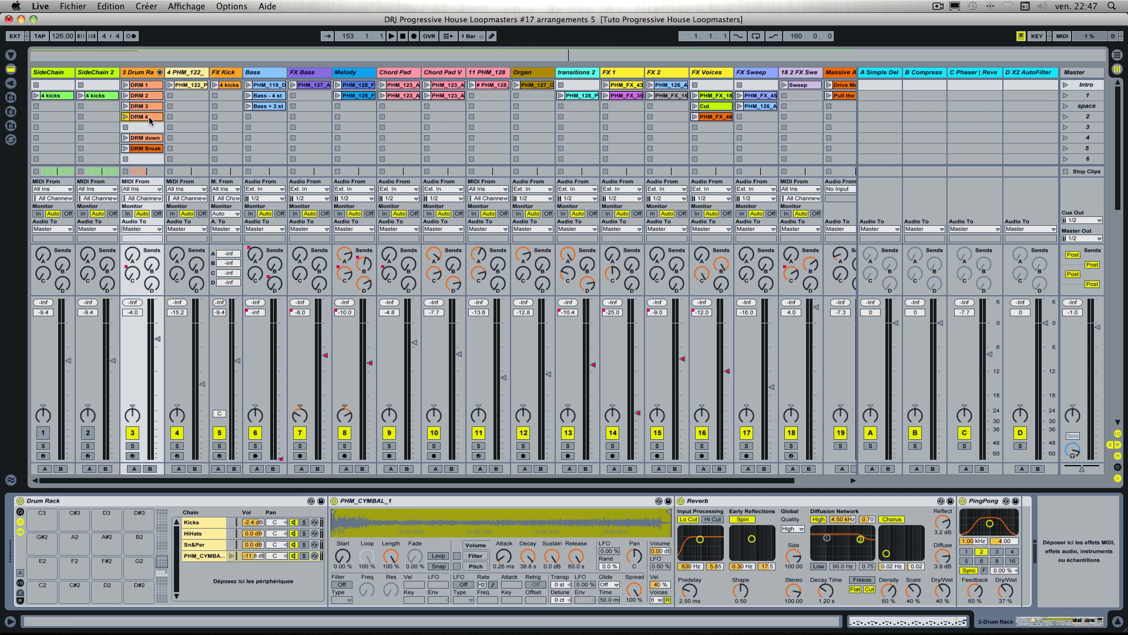
key(Tab)
mouse_move(150, 121)
mouse_down()
mouse_move(851, 143)
mouse_move(993, 129)
mouse_move(920, 129)
mouse_move(935, 129)
mouse_up()
click(884, 129)
click(1119, 579)
Step: Fill the Bass track with PHM_118_Dm_ItaloBass_01 clips from the Reprise 2 marker at bar 117 to bar 145
scroll(738, 356, left, 10)
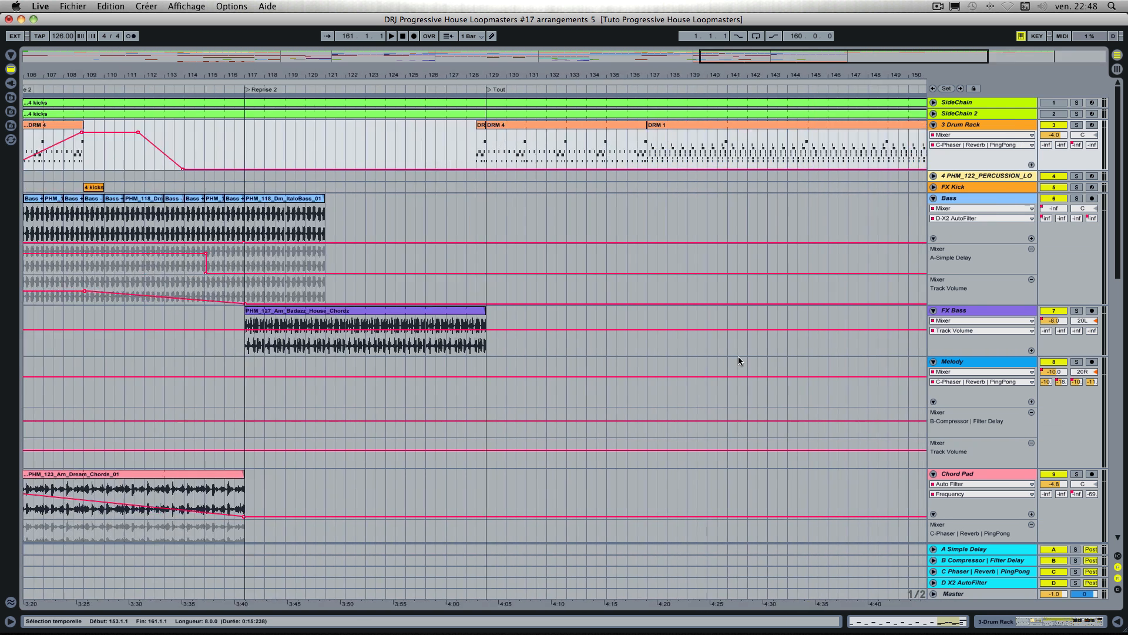
scroll(619, 237, right, 8)
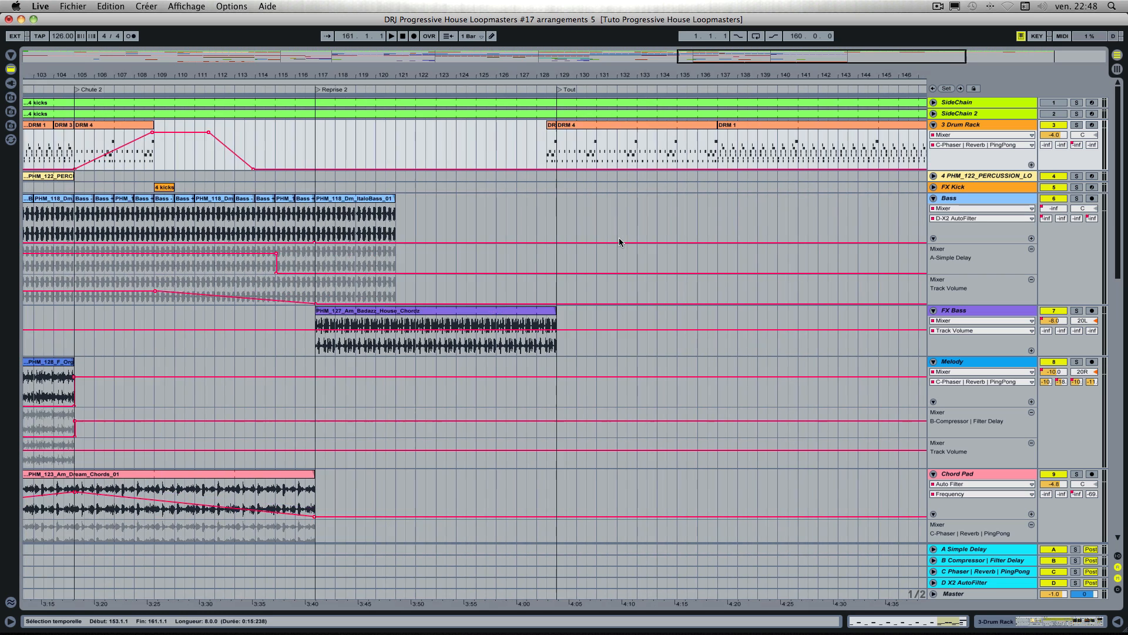
key(Tab)
key(Tab)
drag(276, 90, 302, 199)
drag(208, 199, 691, 220)
key(super+z)
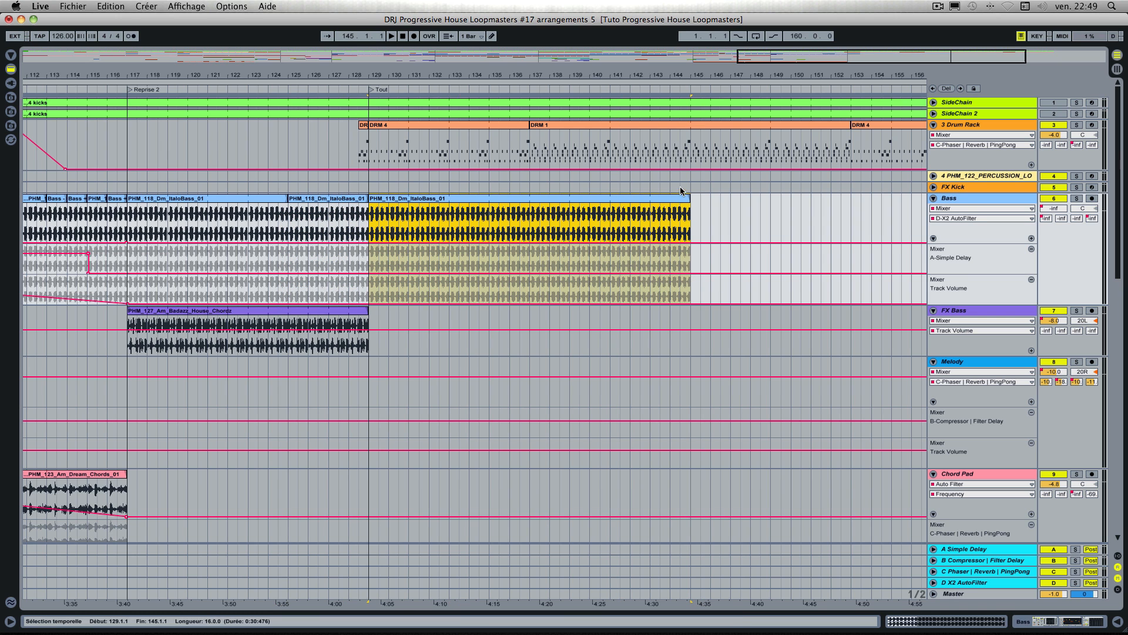
Step: Copy the eight-bar Bass clip to bar 145 and duplicate it so the bassline runs to bar 161
drag(344, 201, 852, 201)
scroll(600, 202, right, 5)
key(super+d)
scroll(746, 225, left, 5)
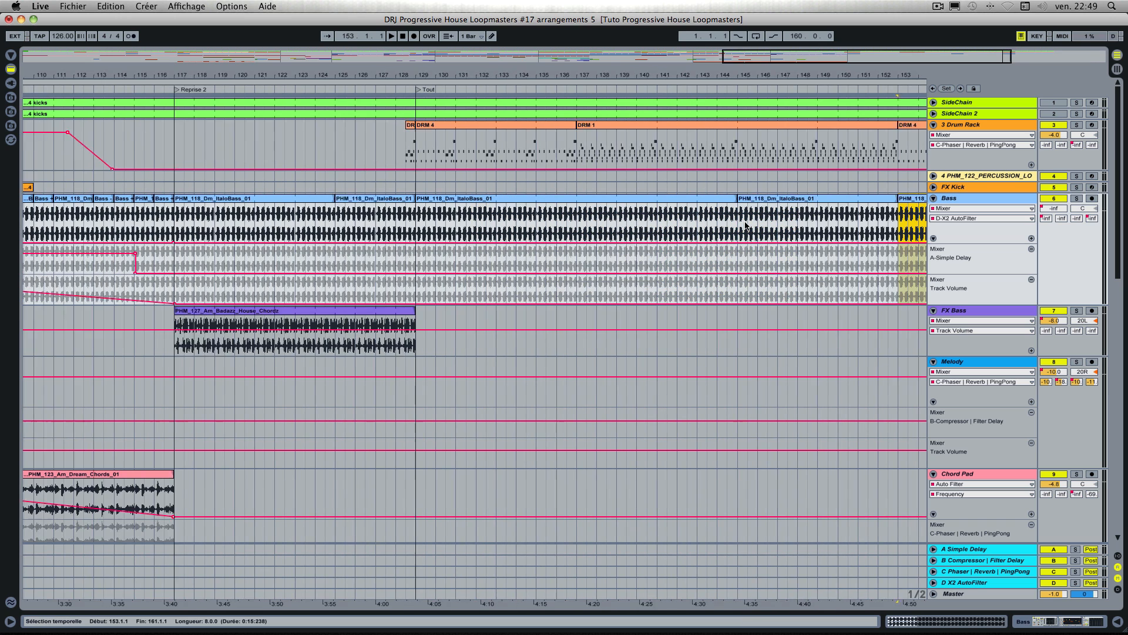
Step: Shorten the FX Bass clip to end at bar 125, duplicate it, and trim the duplicate to end at the Tout marker
scroll(745, 225, left, 2)
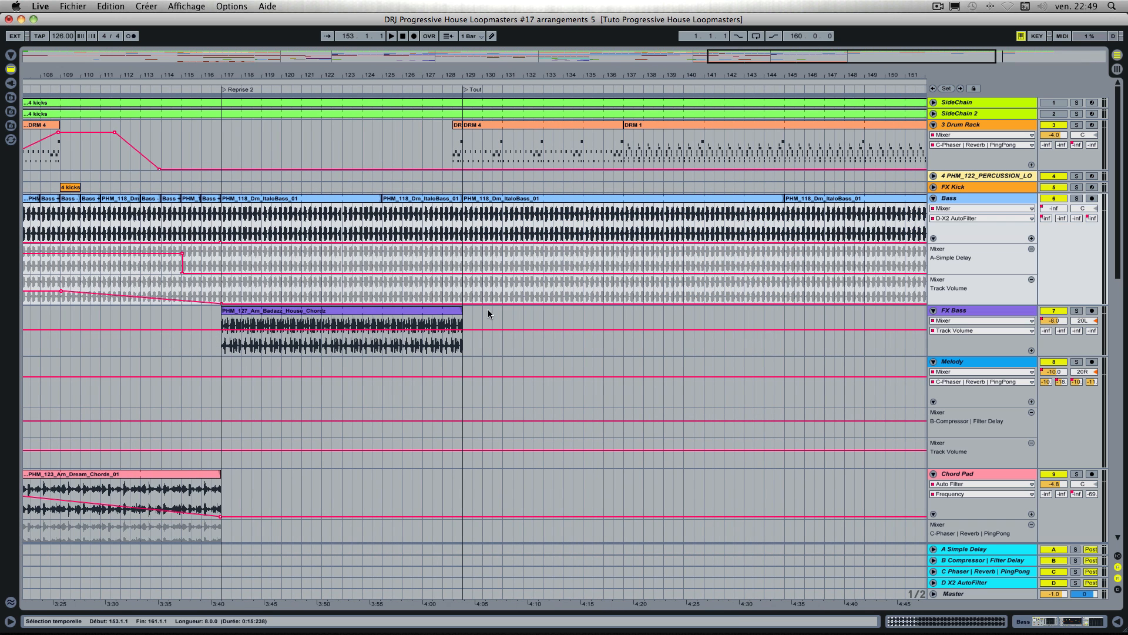
drag(461, 312, 382, 312)
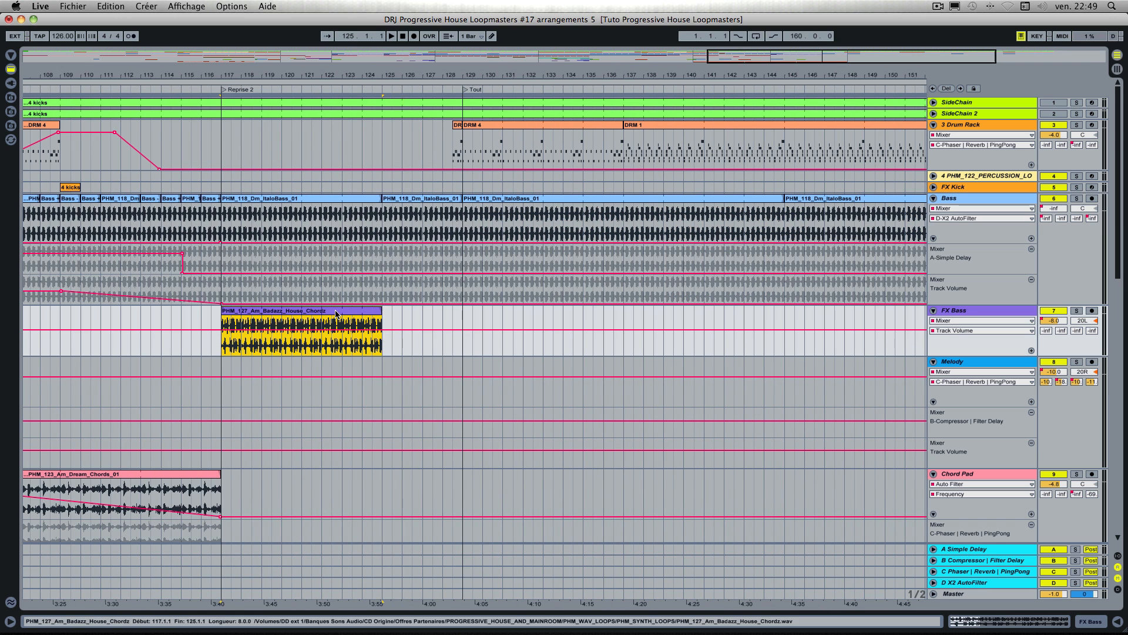
key(super+d)
drag(542, 312, 462, 312)
Step: Fill the FX Bass track with copies of PHM_127_Am_Badazz_House_Chordz from bar 129 to bar 161
drag(365, 312, 783, 312)
scroll(767, 337, right, 5)
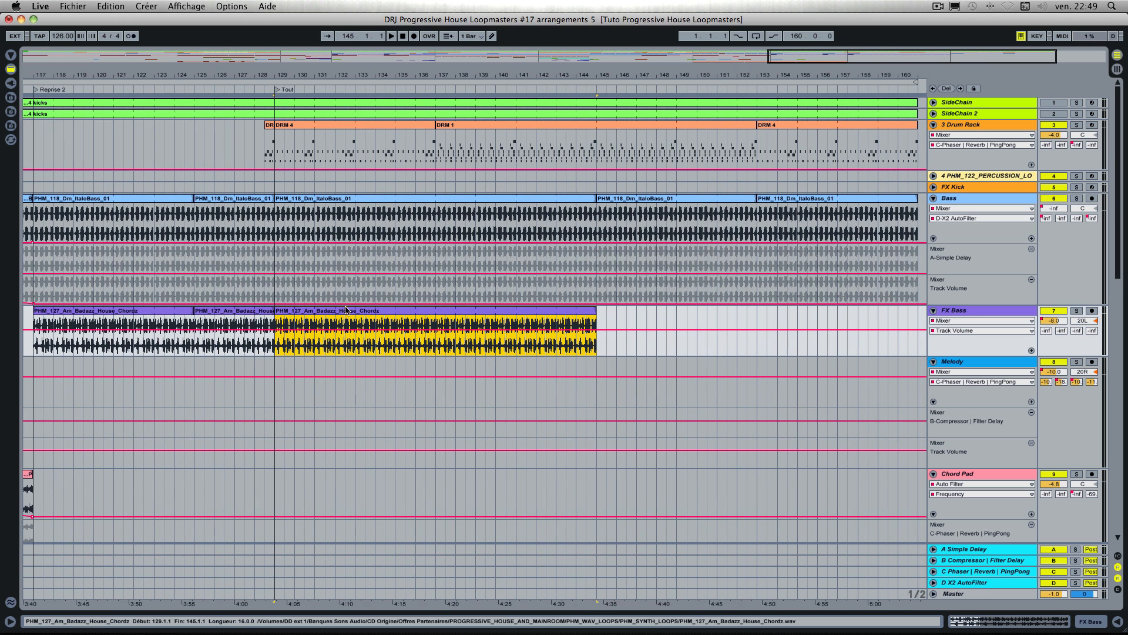
drag(256, 312, 758, 312)
key(super+d)
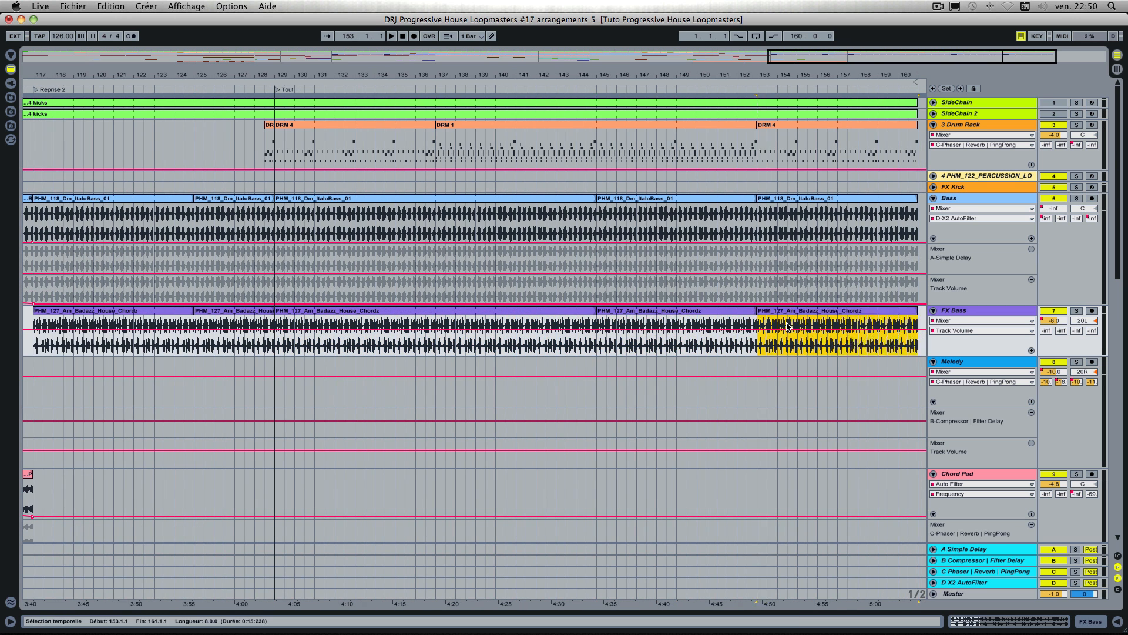
Step: Fold the Melody, Chord Pad, Chord Pad Variations, Beauty Chords, Organ and transitions 2 tracks
scroll(758, 329, left, 12)
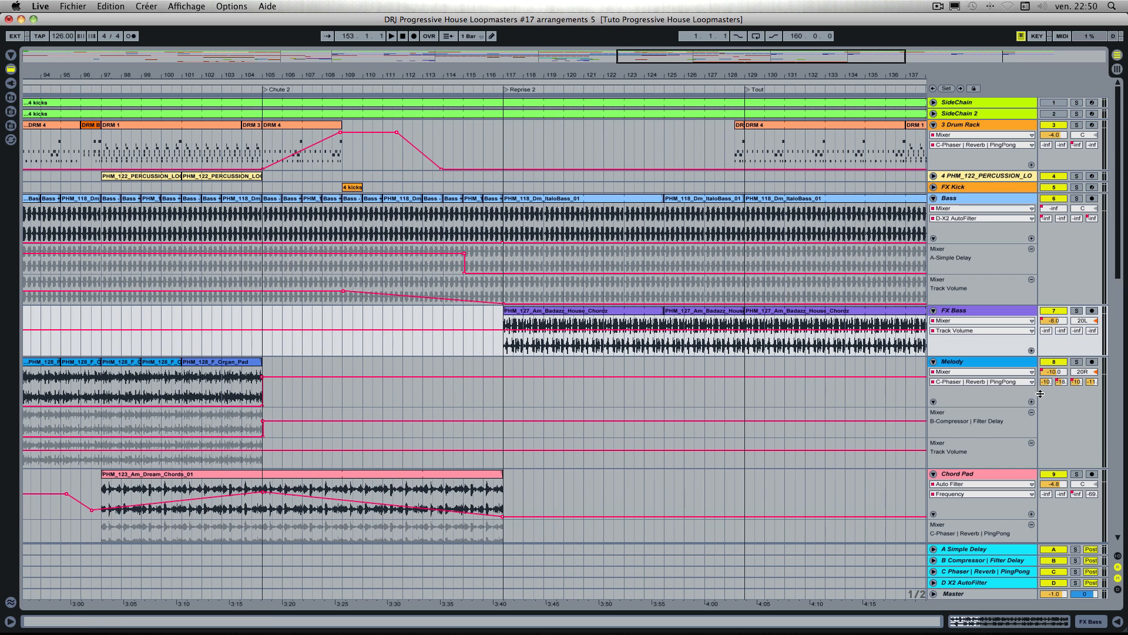
click(933, 361)
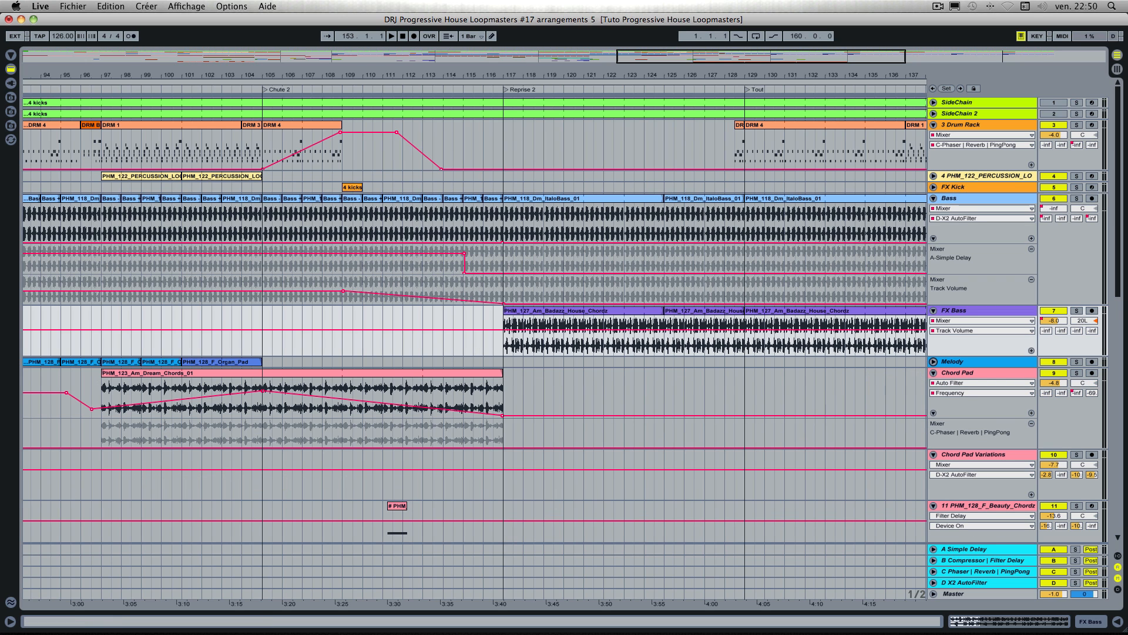
click(933, 373)
click(933, 383)
click(934, 395)
click(933, 406)
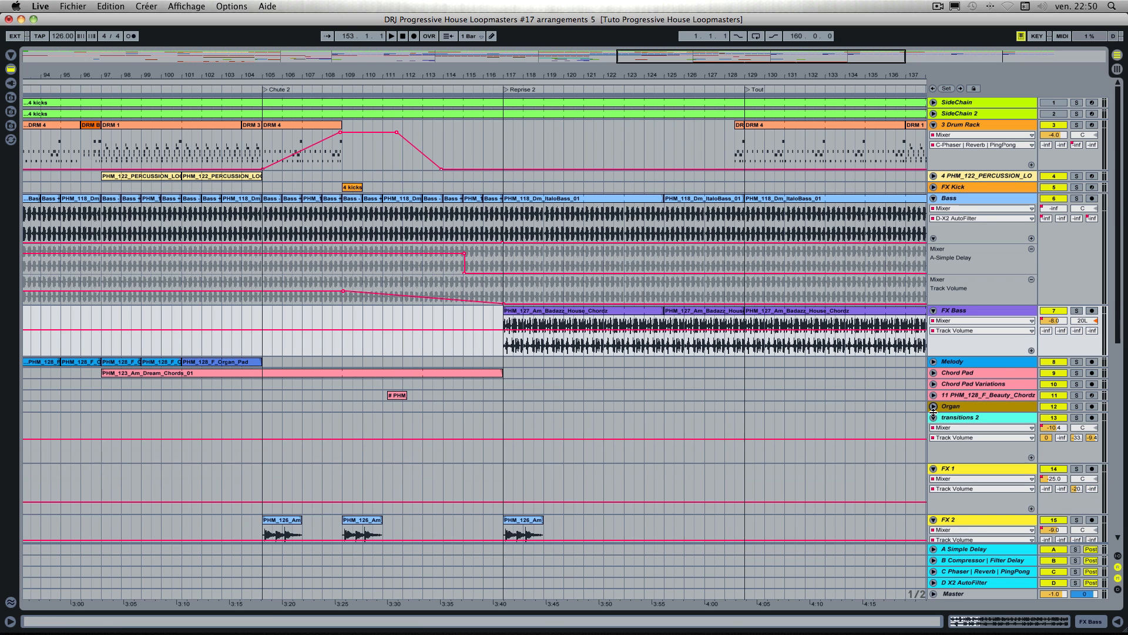
click(933, 418)
Step: Copy the FX 2 track's PHM_126_Am_House_Mania_Chordz clip to bars 125 and 134
scroll(863, 433, left, 5)
scroll(843, 424, right, 10)
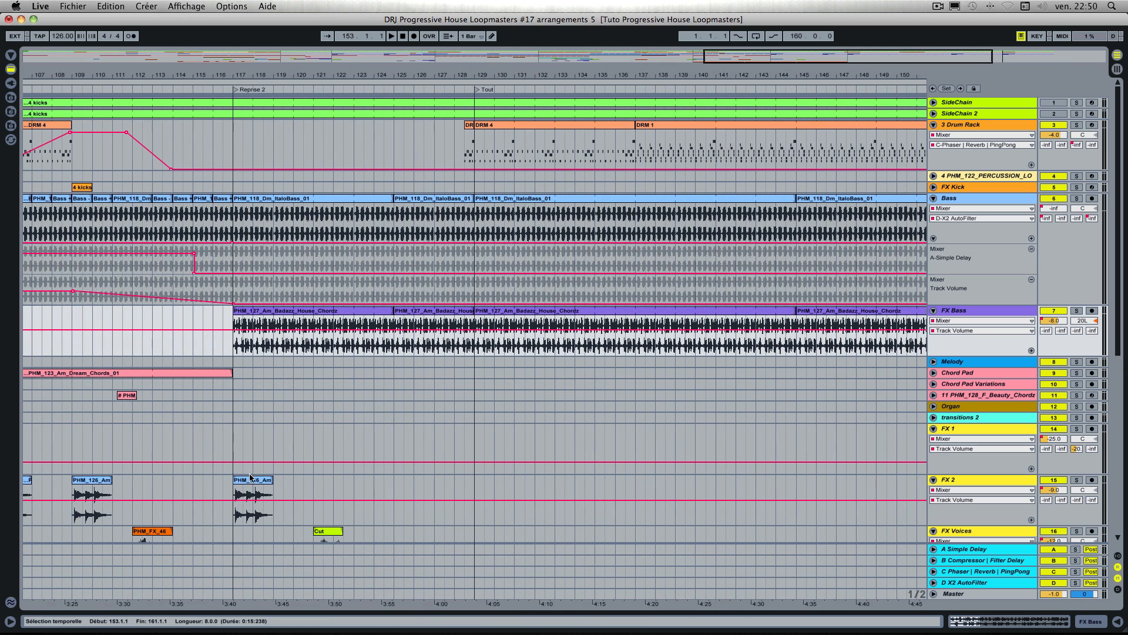
drag(250, 477, 400, 488)
scroll(399, 494, down, 3)
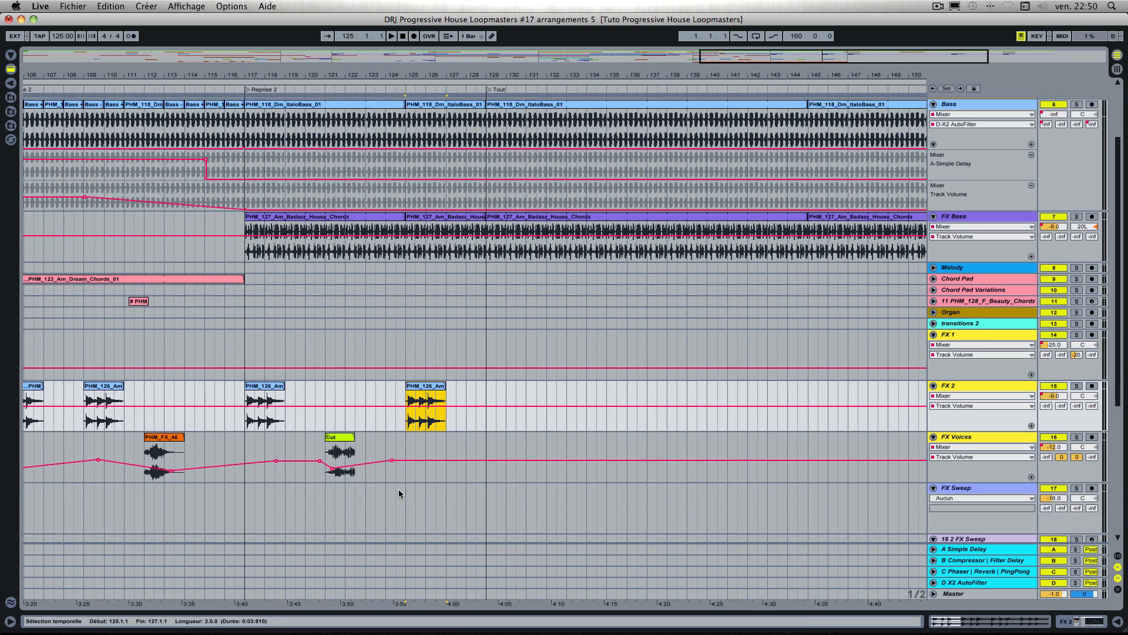
scroll(398, 493, down, 1)
drag(432, 380, 613, 383)
scroll(533, 386, right, 5)
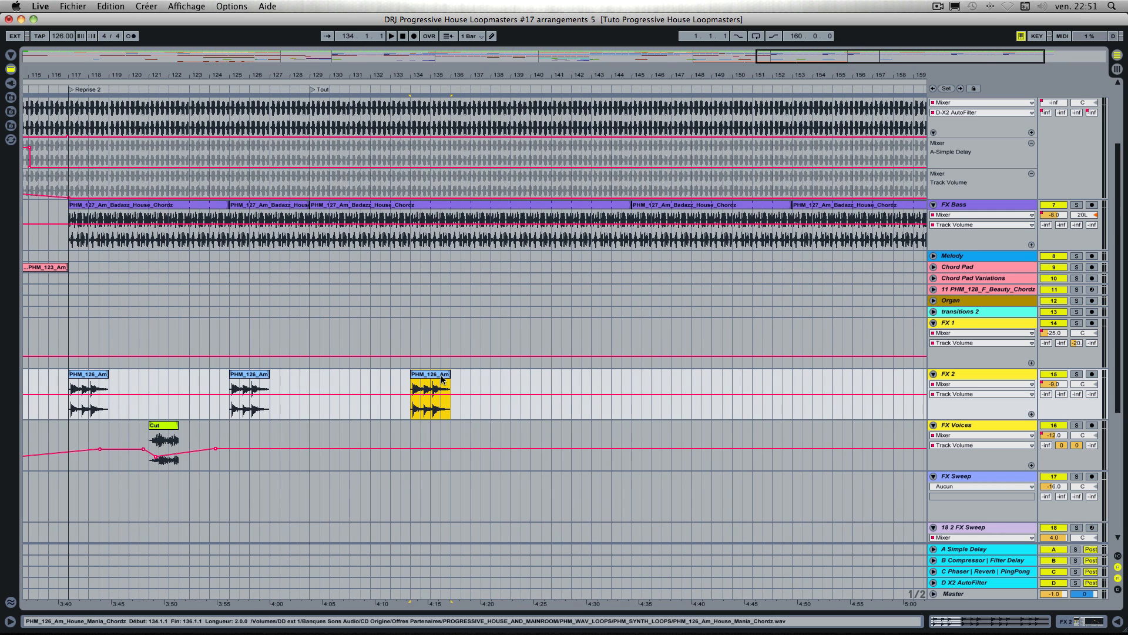
Step: Add three more copies of the FX 2 chord clip at bars 142, 150 and 157
drag(442, 389, 603, 391)
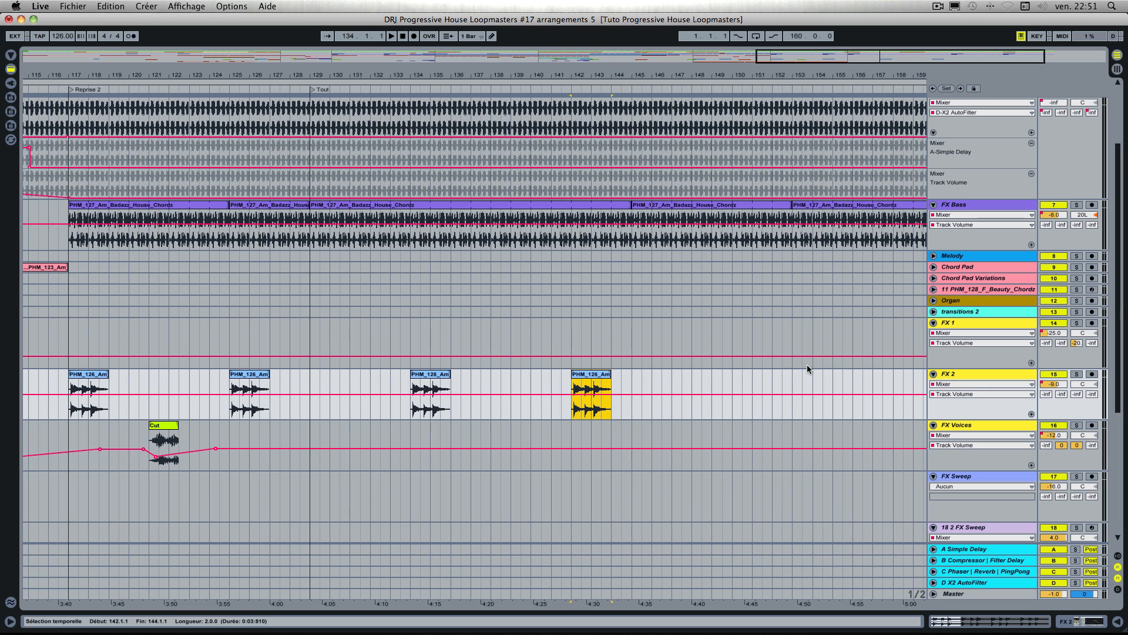
drag(584, 375, 746, 380)
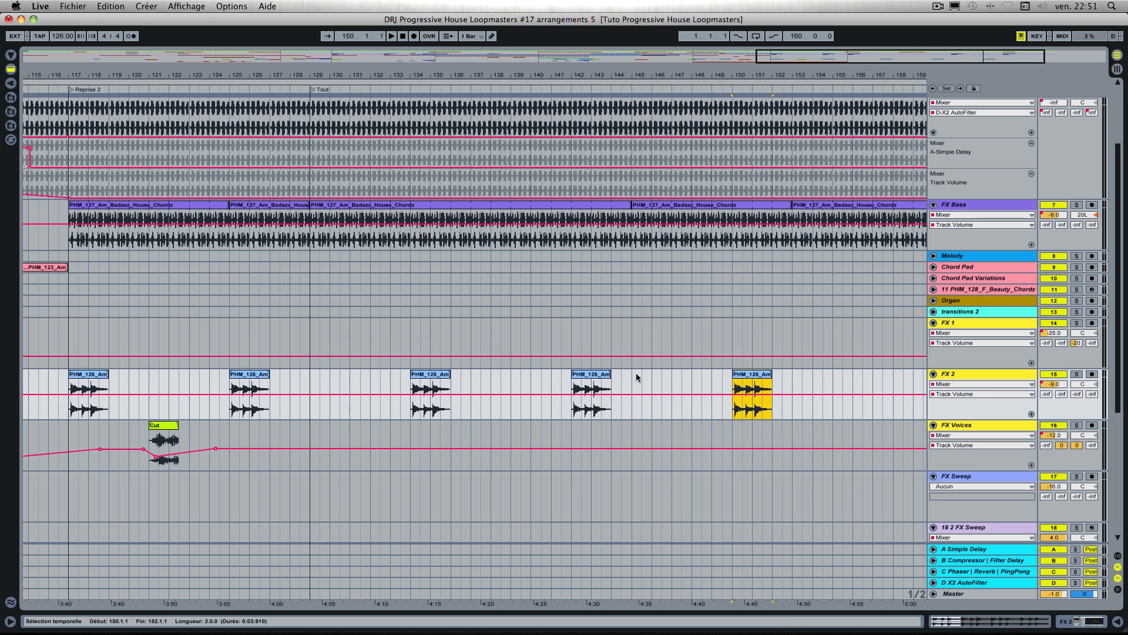
scroll(636, 375, right, 5)
drag(600, 382, 739, 381)
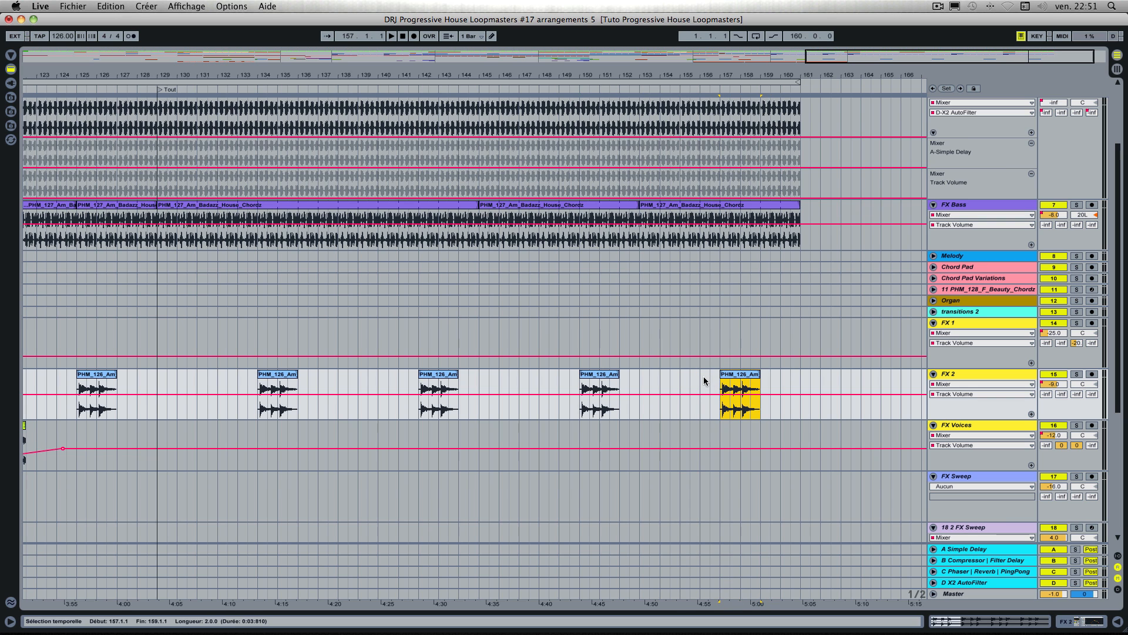
Step: Place the PHM_FX_43 clip from the Session view on the FX 1 track at bar 157
key(Tab)
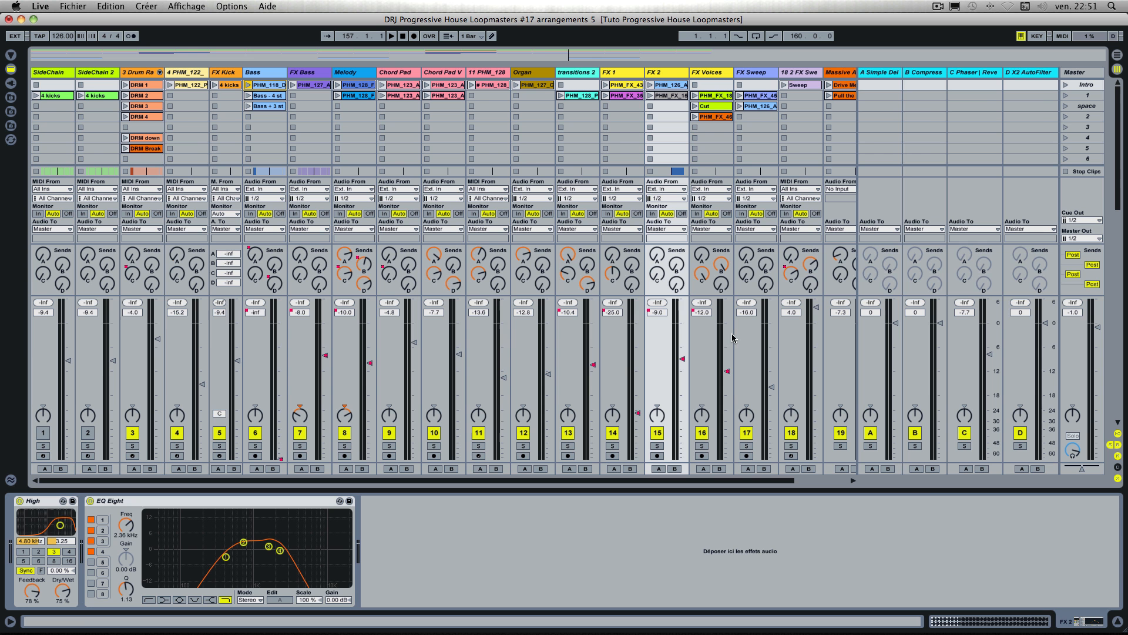
key(Tab)
drag(618, 86, 683, 337)
Step: Copy the FX Voices Cut clip from bar 121 to bar 138 and widen the volume automation dip around the copy
scroll(641, 337, left, 10)
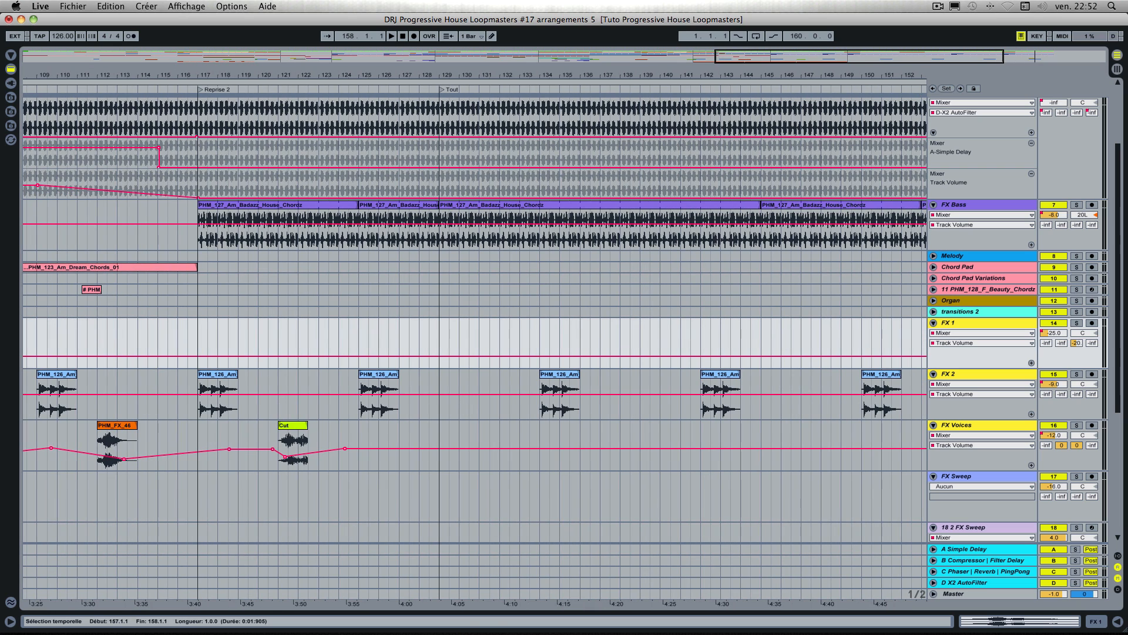
click(295, 426)
right_click(295, 426)
click(320, 221)
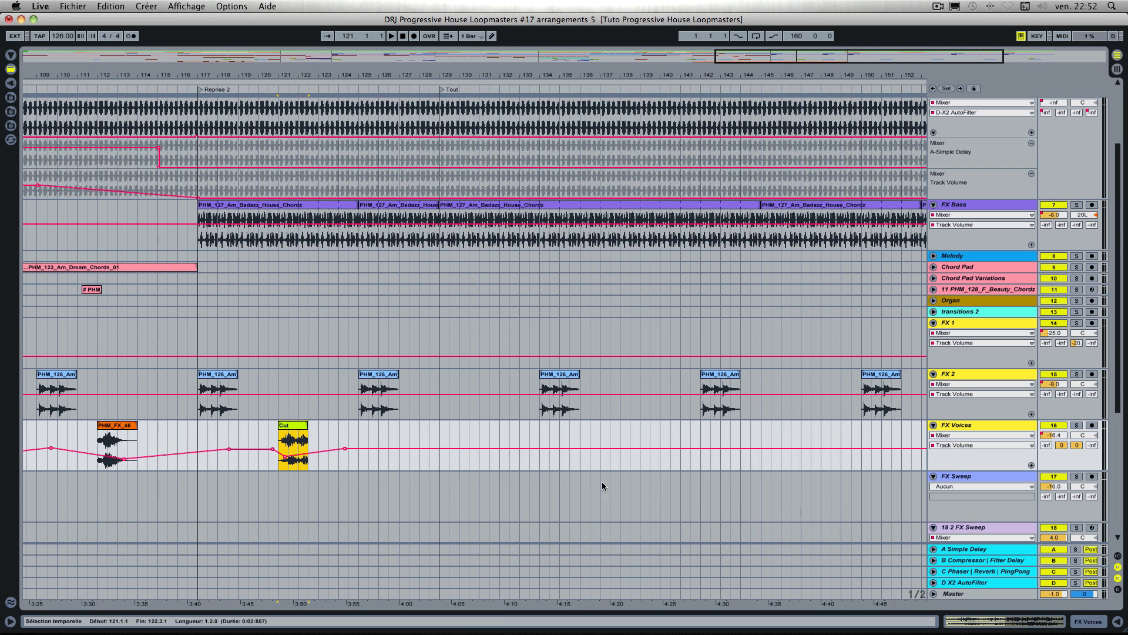
right_click(620, 434)
click(641, 459)
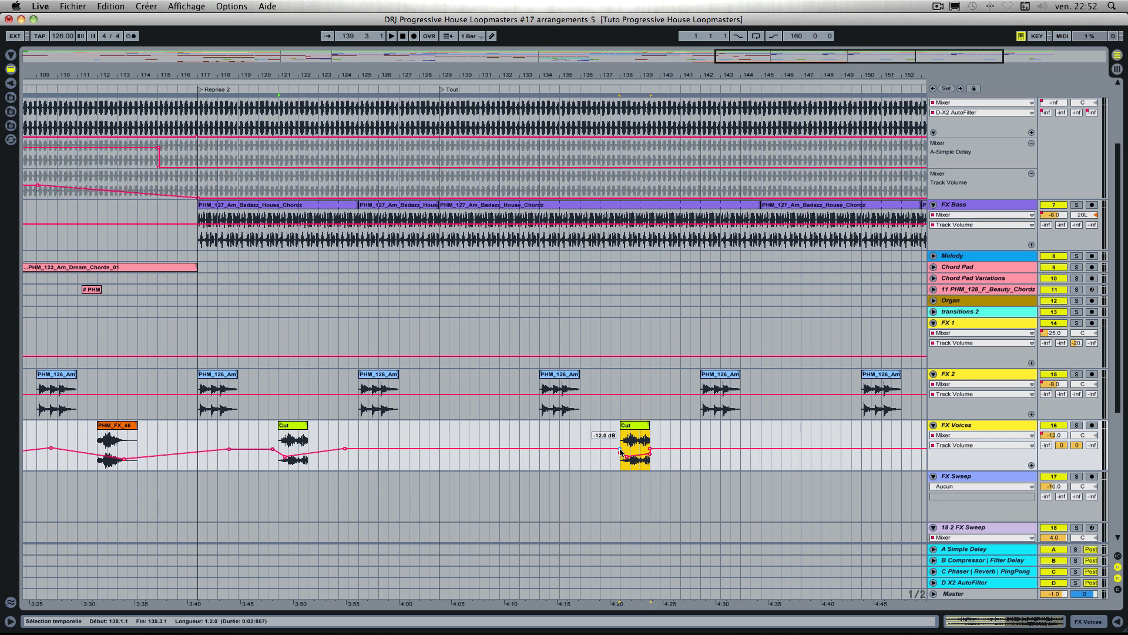
drag(620, 450, 700, 450)
click(650, 448)
Step: Place the PHM_FX_15 clip on the FX 2 track from bar 155 to bar 157
scroll(683, 457, left, 1)
scroll(620, 446, right, 5)
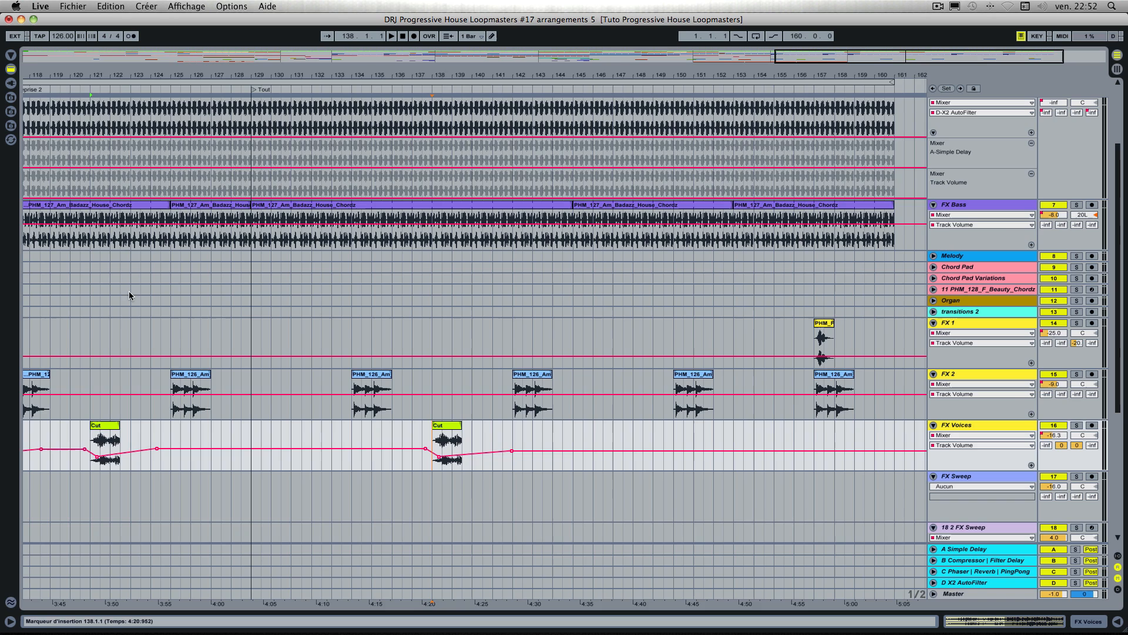
key(Tab)
key(Tab)
drag(671, 96, 731, 383)
drag(883, 374, 790, 352)
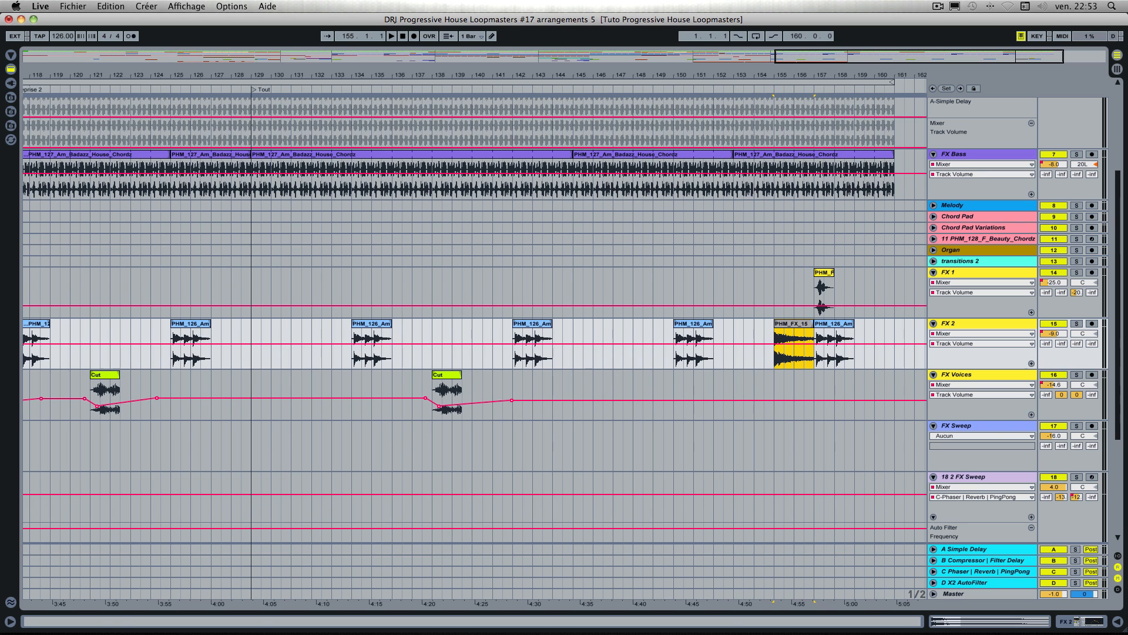
Step: Fold the Massive X-Pander Sample track and place the Drive clip on Massive Audio at bars 137, 139 and 141
scroll(981, 411, down, 6)
click(934, 458)
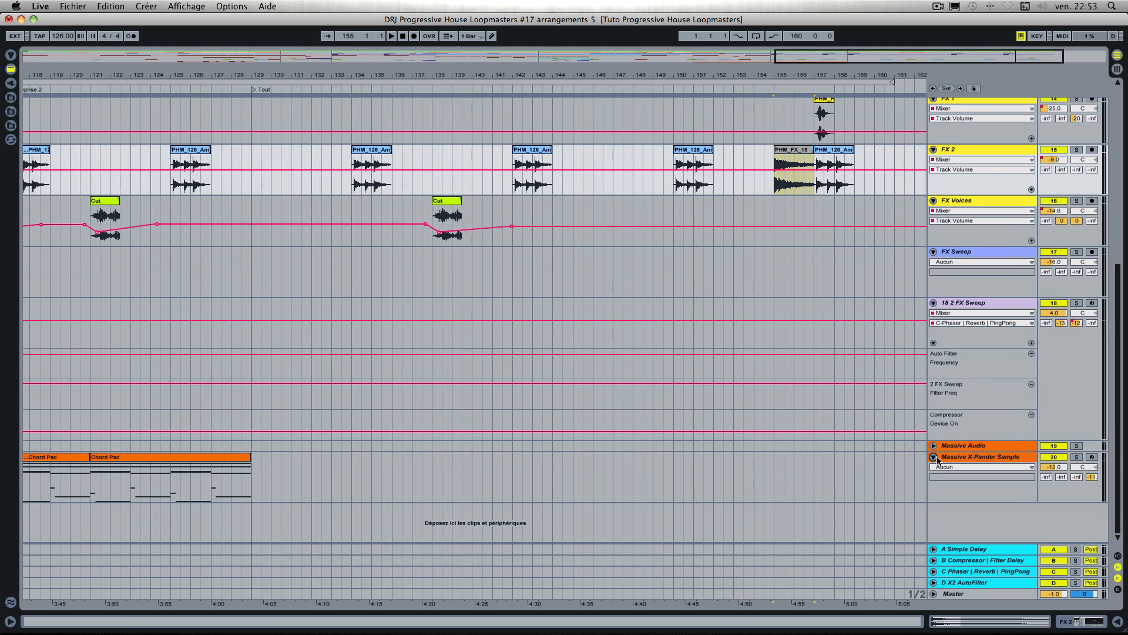
key(Tab)
key(Tab)
drag(845, 97, 447, 490)
key(Tab)
key(Tab)
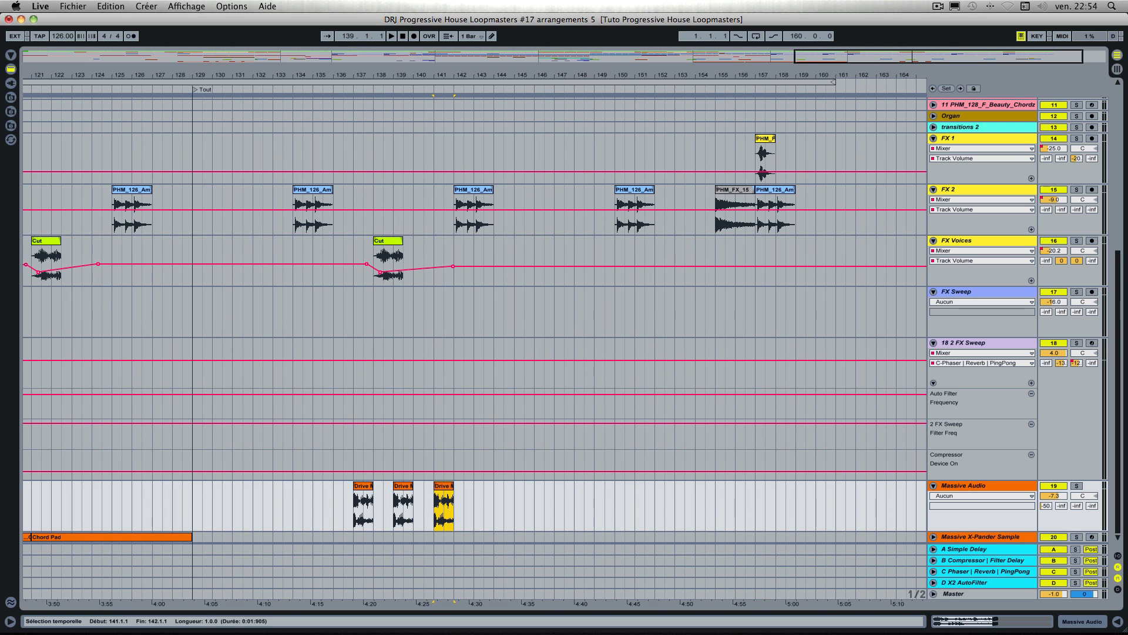
Step: Move the second FX Voices Cut clip to bar 145 and shift three FX 2 chord clips to bars 133, 141 and 149
scroll(446, 347, left, 4)
drag(473, 250, 614, 244)
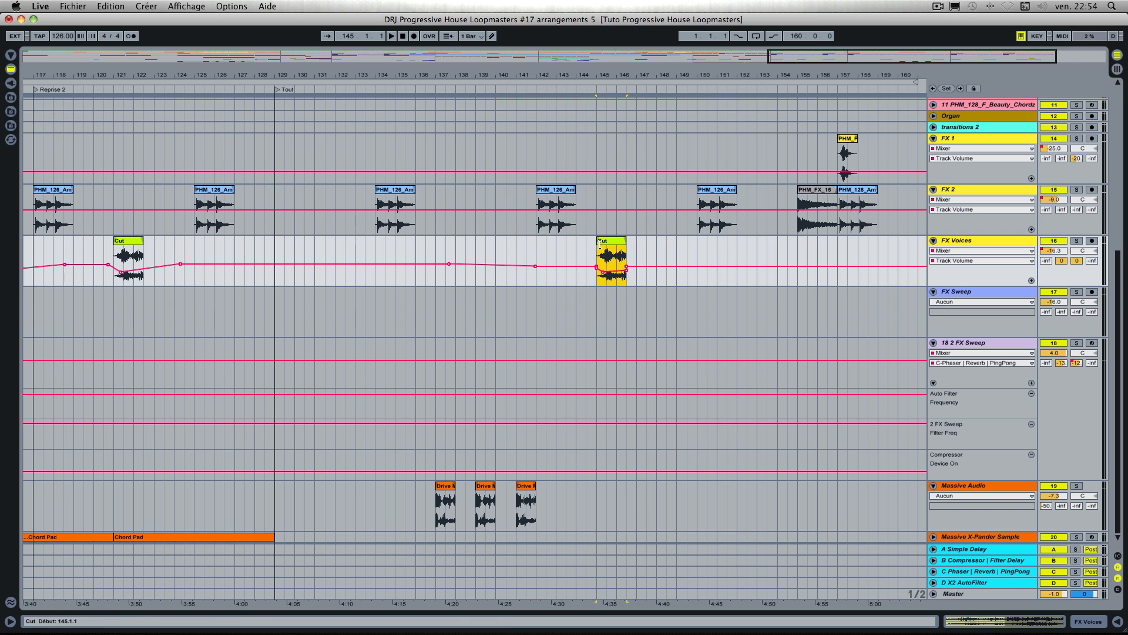
drag(539, 201, 519, 201)
drag(411, 201, 392, 202)
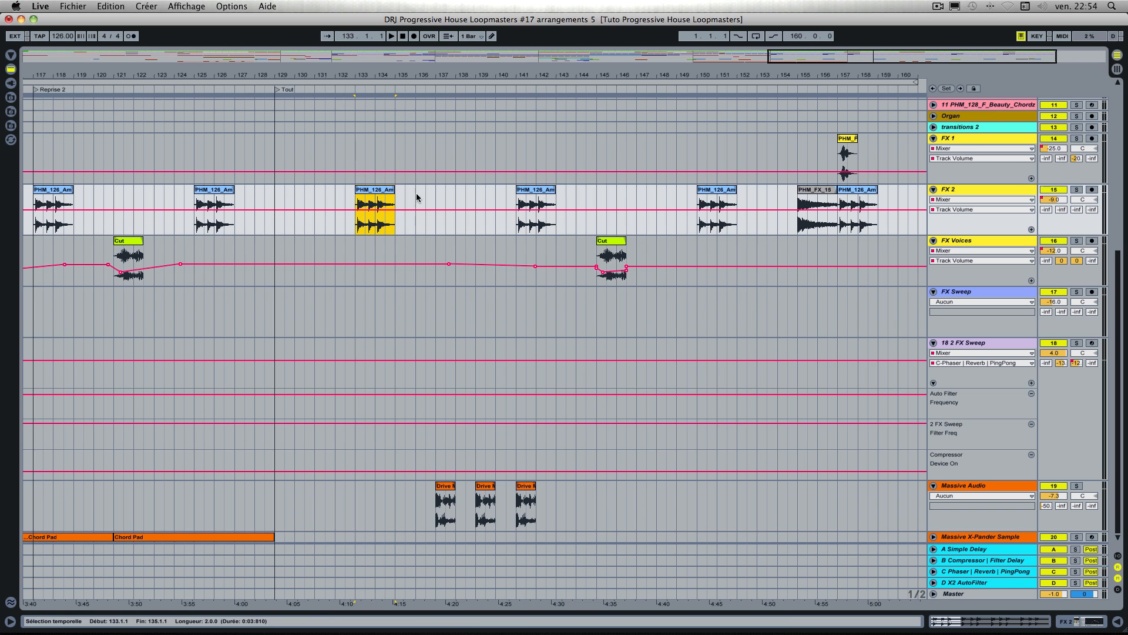
scroll(718, 192, up, 2)
drag(723, 250, 702, 250)
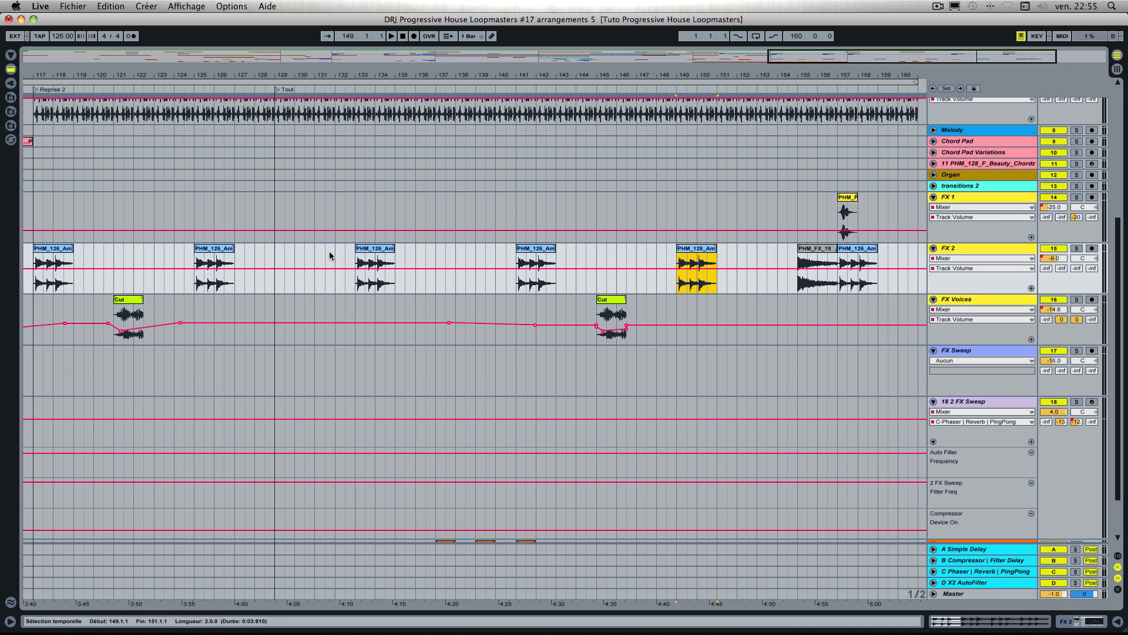
Step: Copy the group of three Drive clips on the Massive Audio track to bars 145 and 153
scroll(329, 256, left, 5)
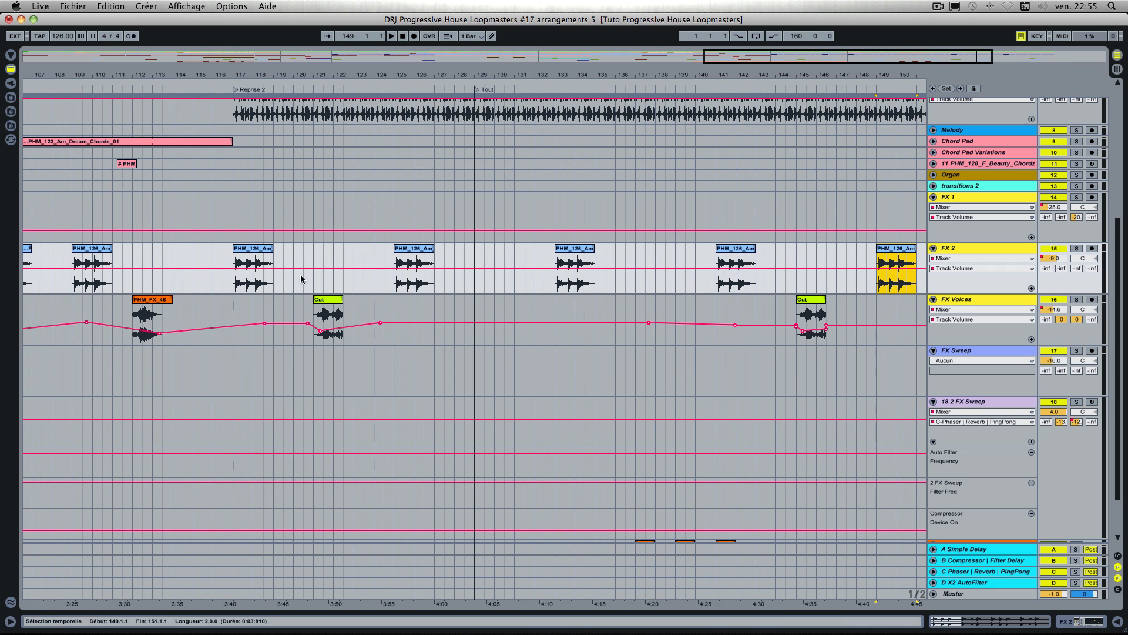
scroll(397, 307, down, 3)
scroll(628, 442, right, 3)
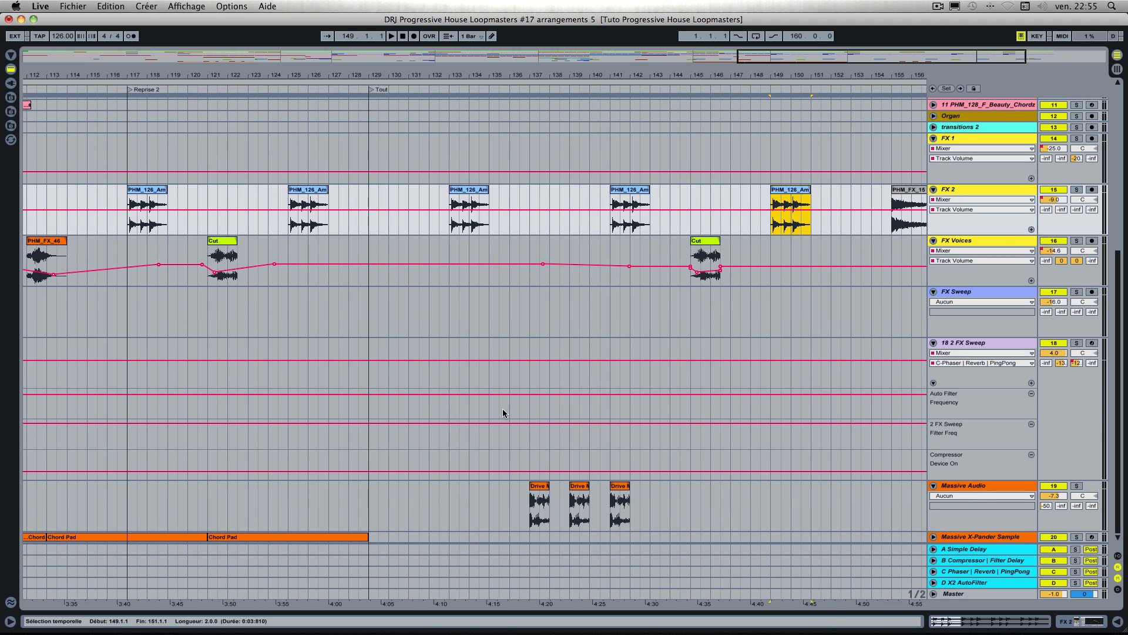
click(538, 490)
shift+click(614, 489)
drag(539, 490, 862, 490)
scroll(766, 431, right, 5)
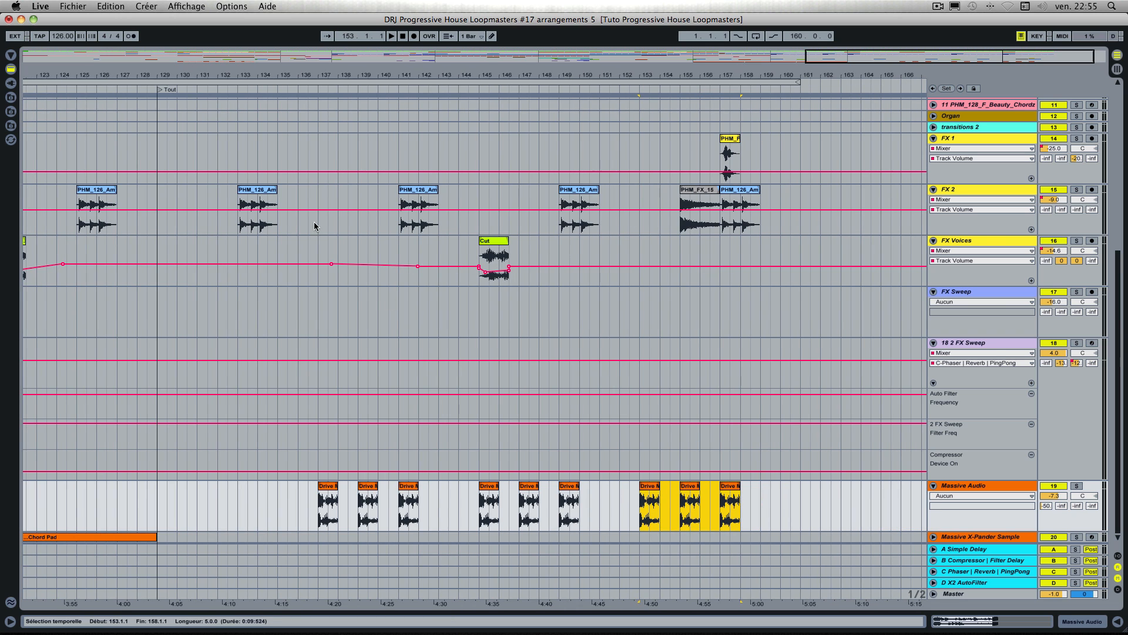
Step: Place the 4 kicks clip from the Session view on the FX Kick track at bar 125
scroll(314, 226, up, 5)
key(Tab)
key(Tab)
drag(209, 84, 93, 184)
scroll(355, 202, left, 5)
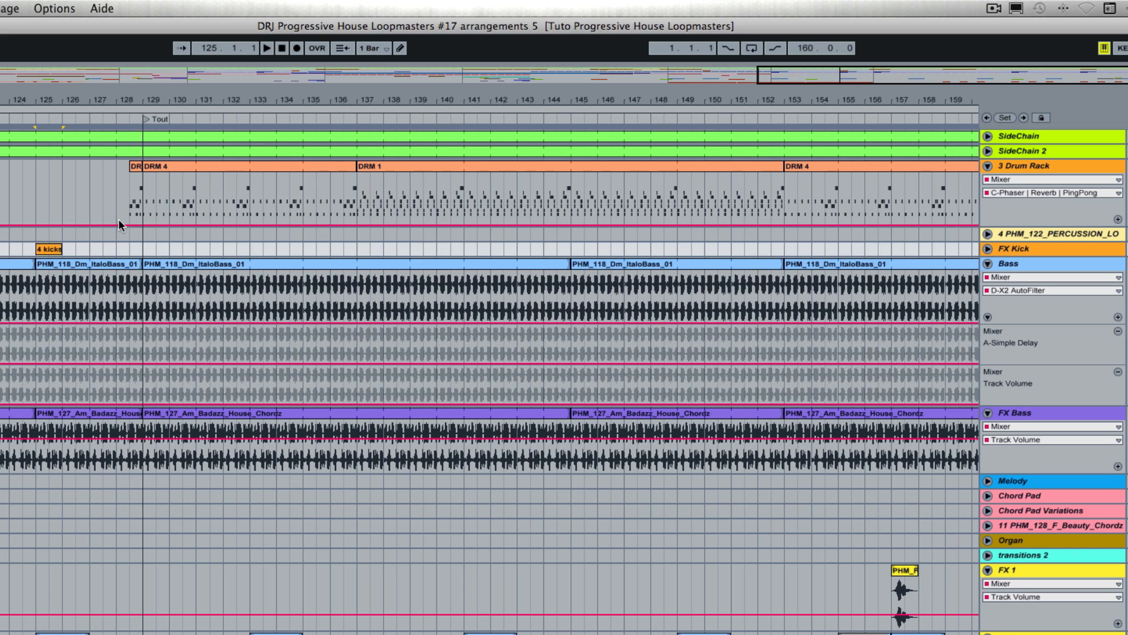
Step: Automate the Drum Rack's C-Phaser | Reverb | PingPong send from about -24 dB at bar 129 to -2.4 dB at bar 131, then drop it to -inf
click(143, 227)
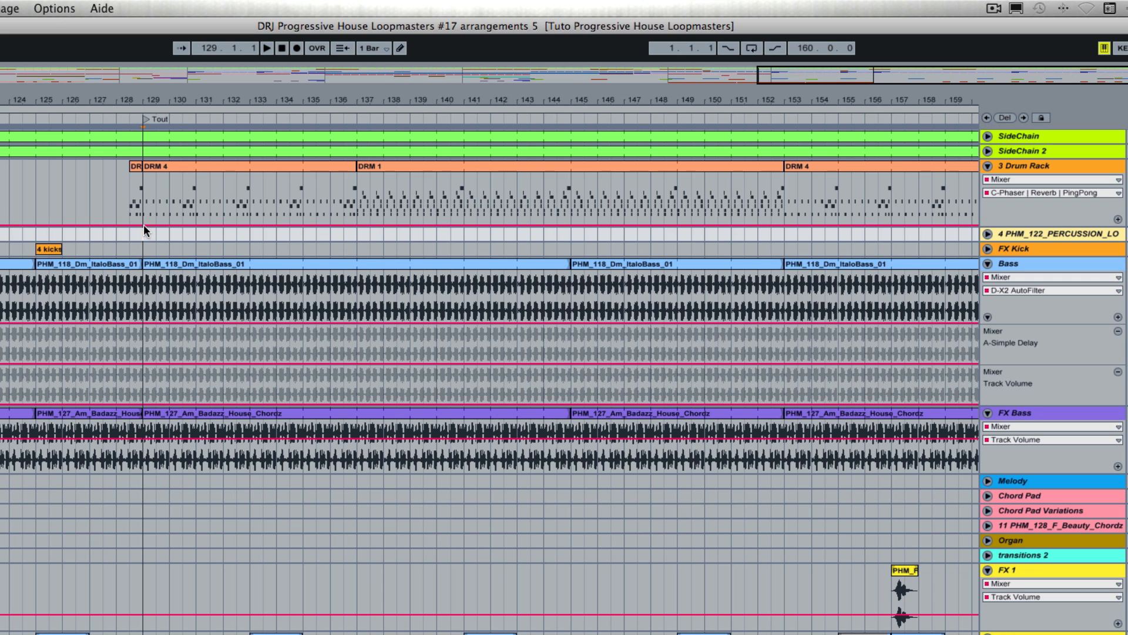
click(143, 223)
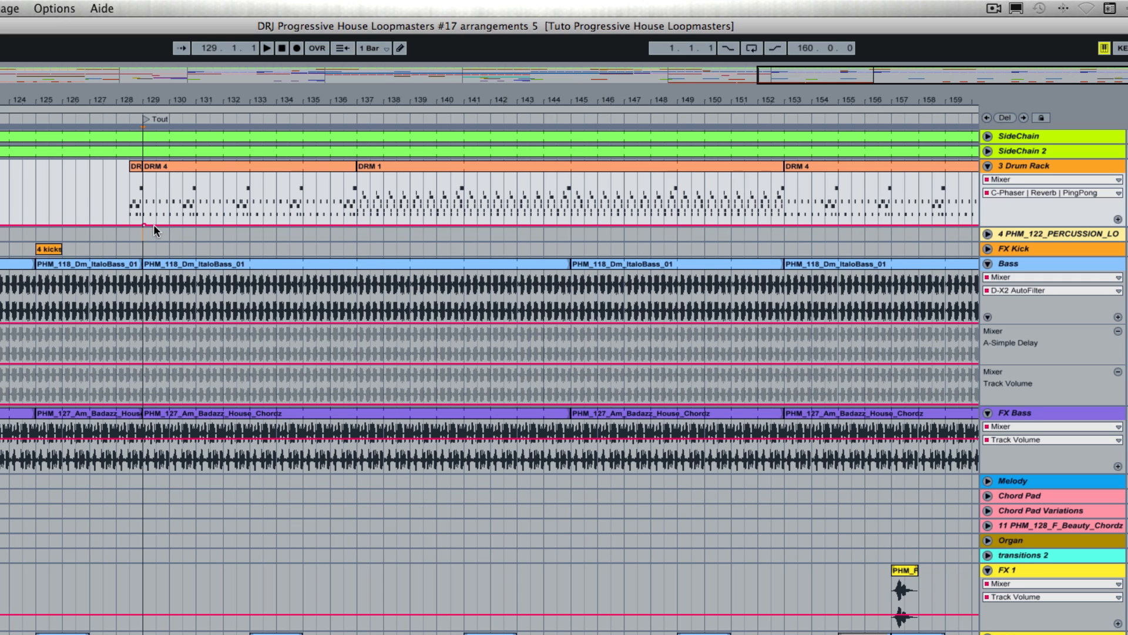
click(171, 228)
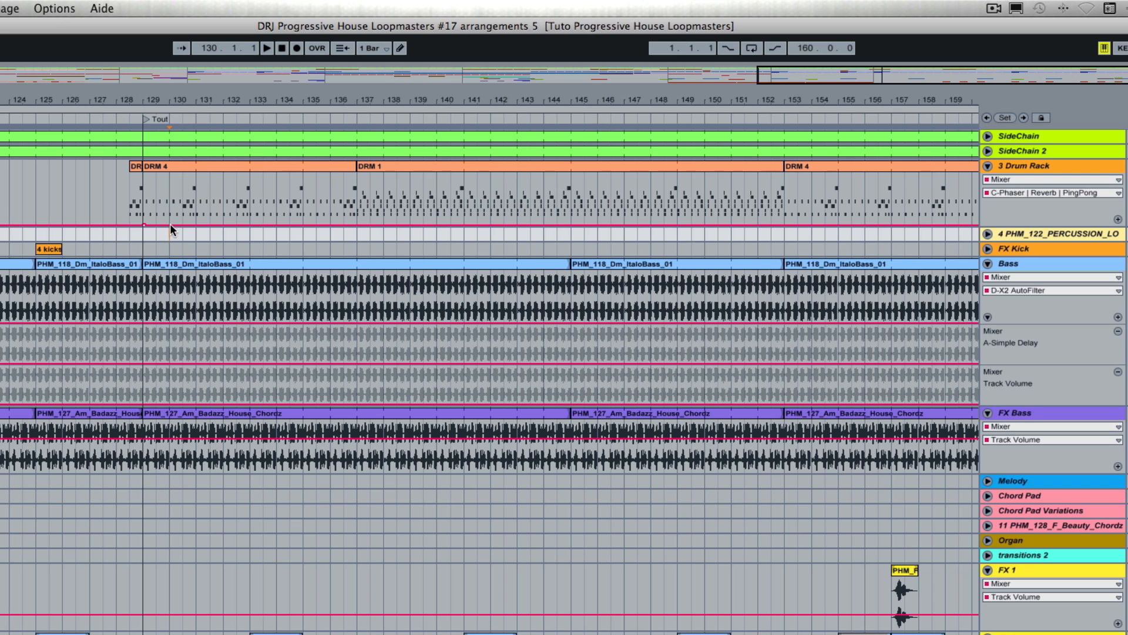
drag(170, 224, 170, 204)
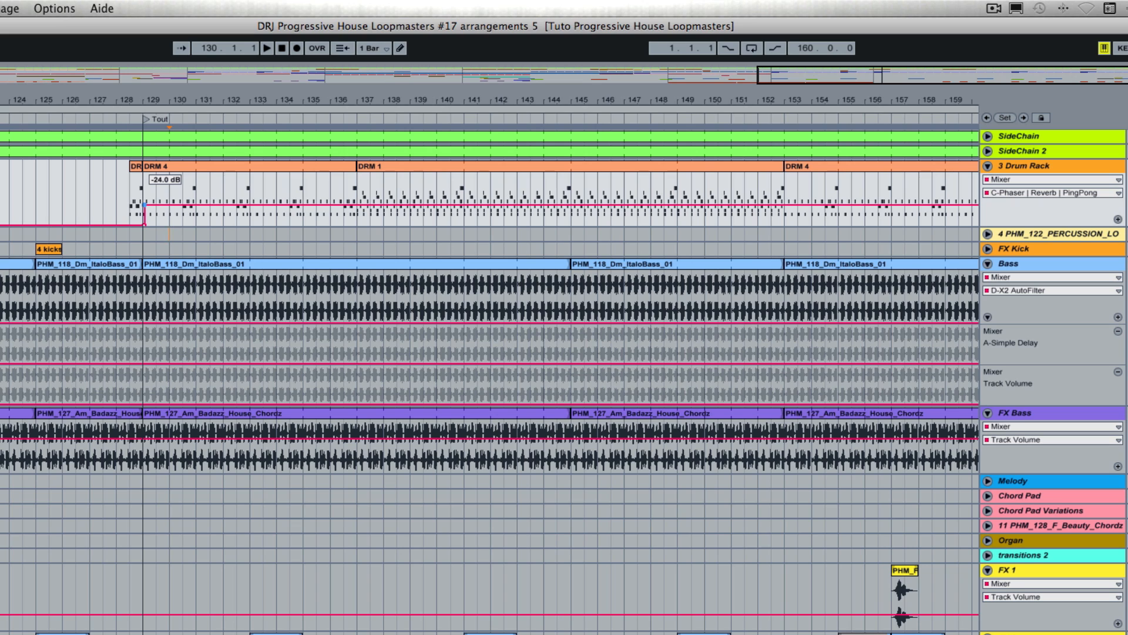
click(194, 205)
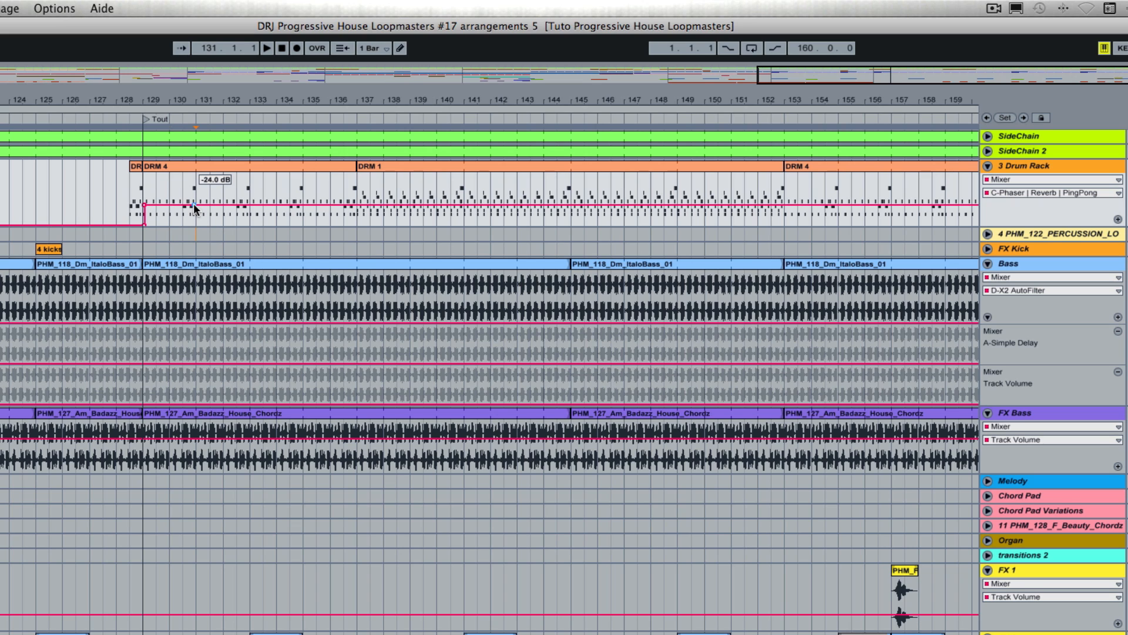
drag(194, 205, 195, 176)
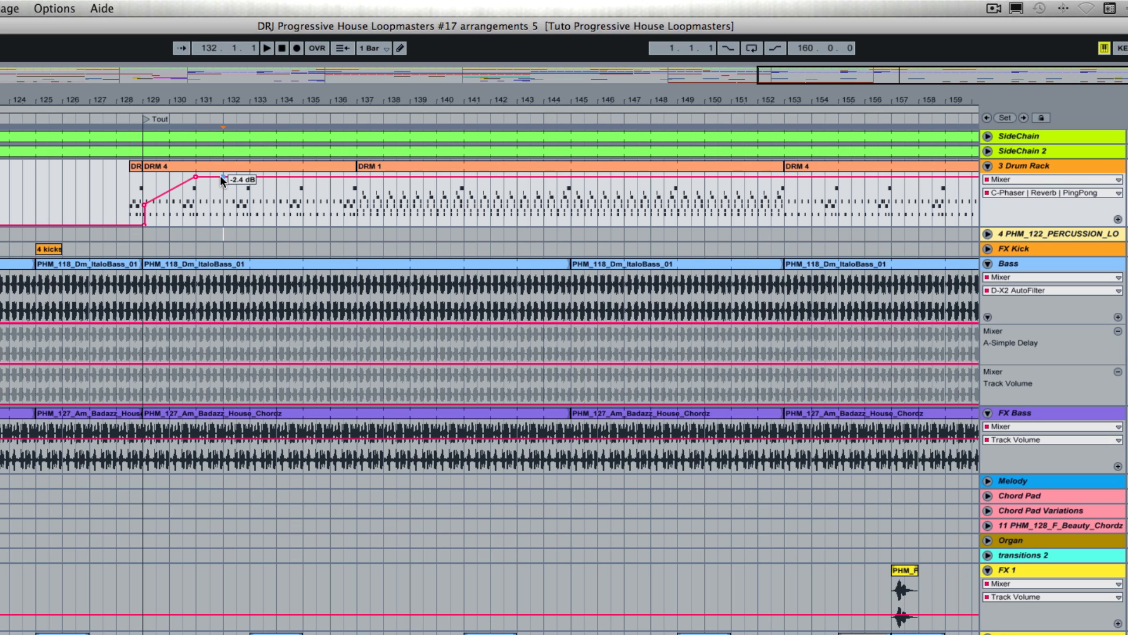
drag(220, 175, 196, 224)
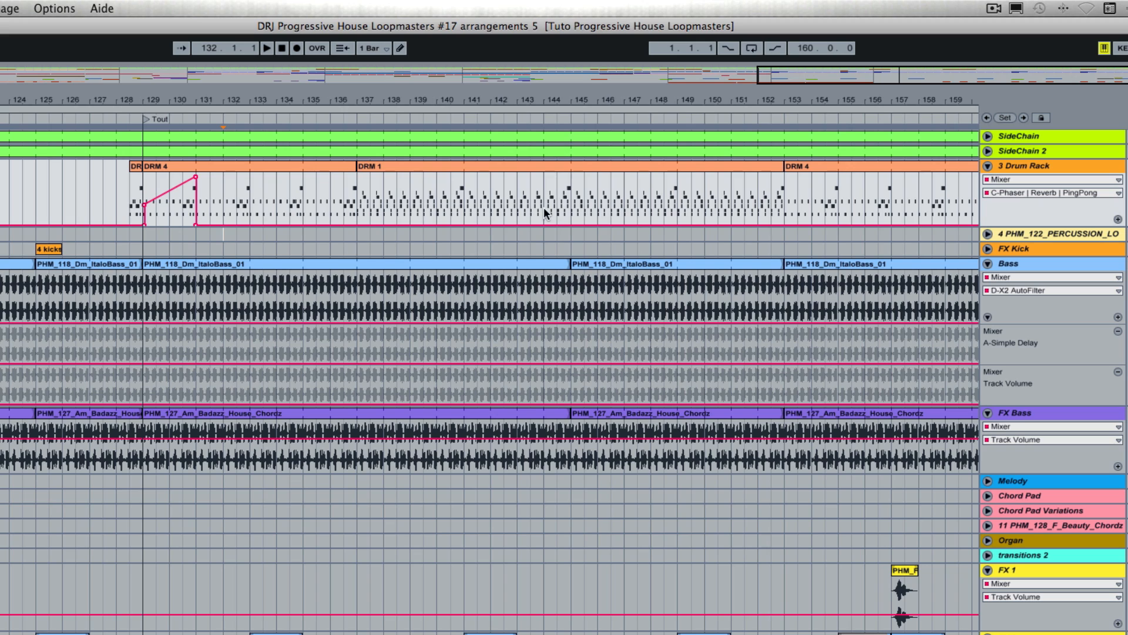
Step: Hold the Drum Rack's PingPong send at about -25 dB from bar 144 to 153, then ramp it up until bar 155 and cut it
click(544, 223)
drag(555, 223, 556, 206)
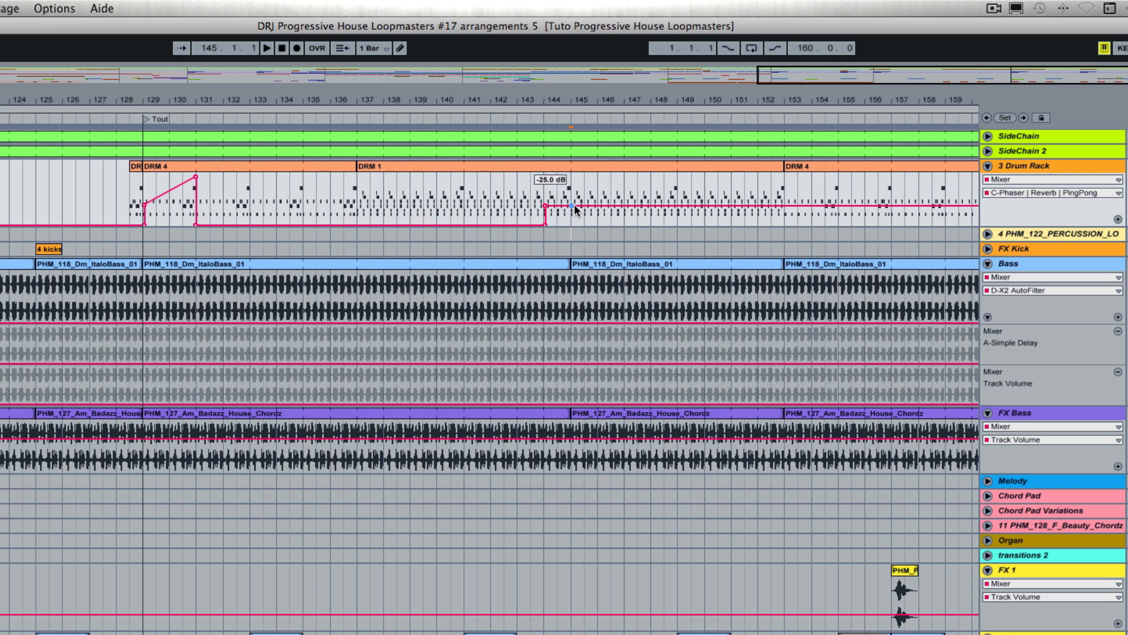
scroll(576, 204, right, 5)
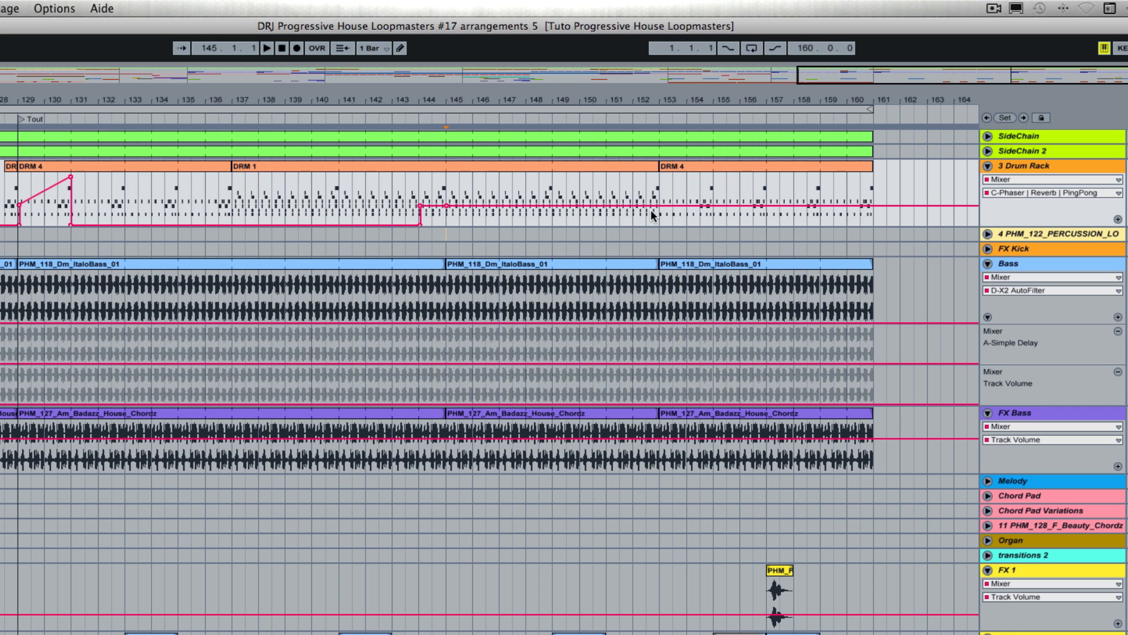
scroll(654, 214, right, 4)
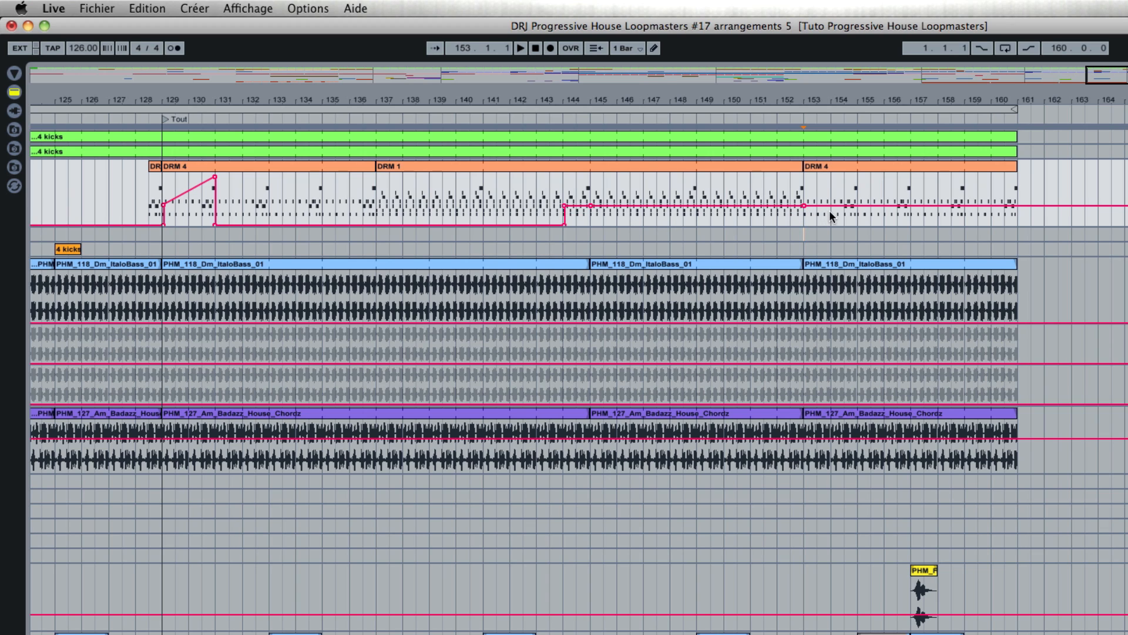
mouse_move(858, 205)
mouse_down()
mouse_move(858, 175)
mouse_move(870, 182)
mouse_move(864, 225)
mouse_up()
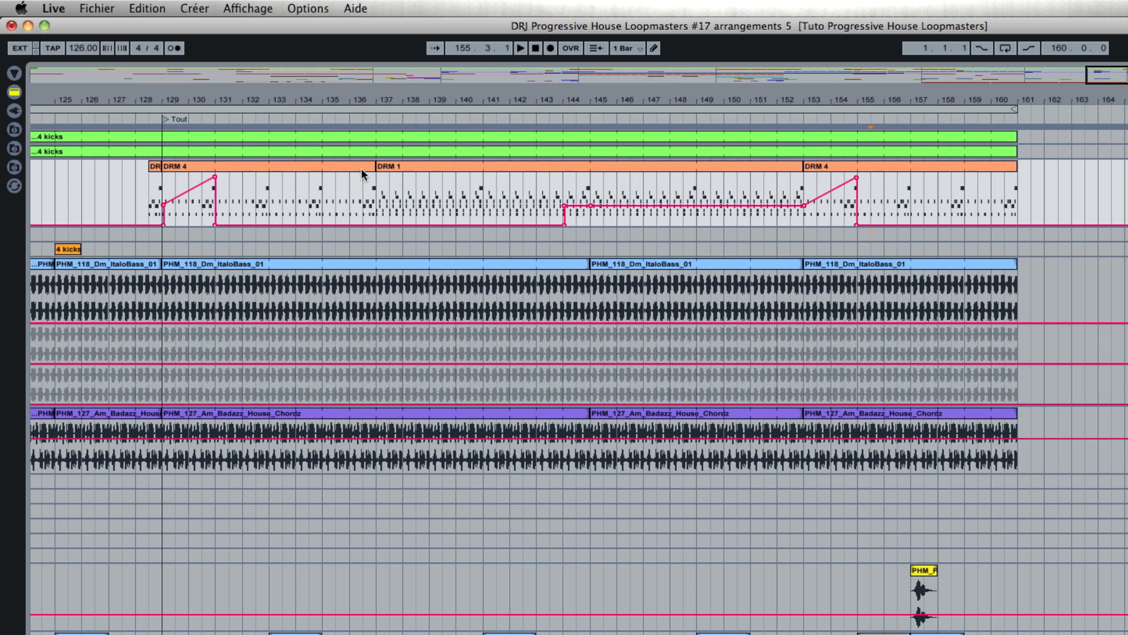
Step: Play the Tout section with the Drum Rack soloed to check its send automation
click(141, 119)
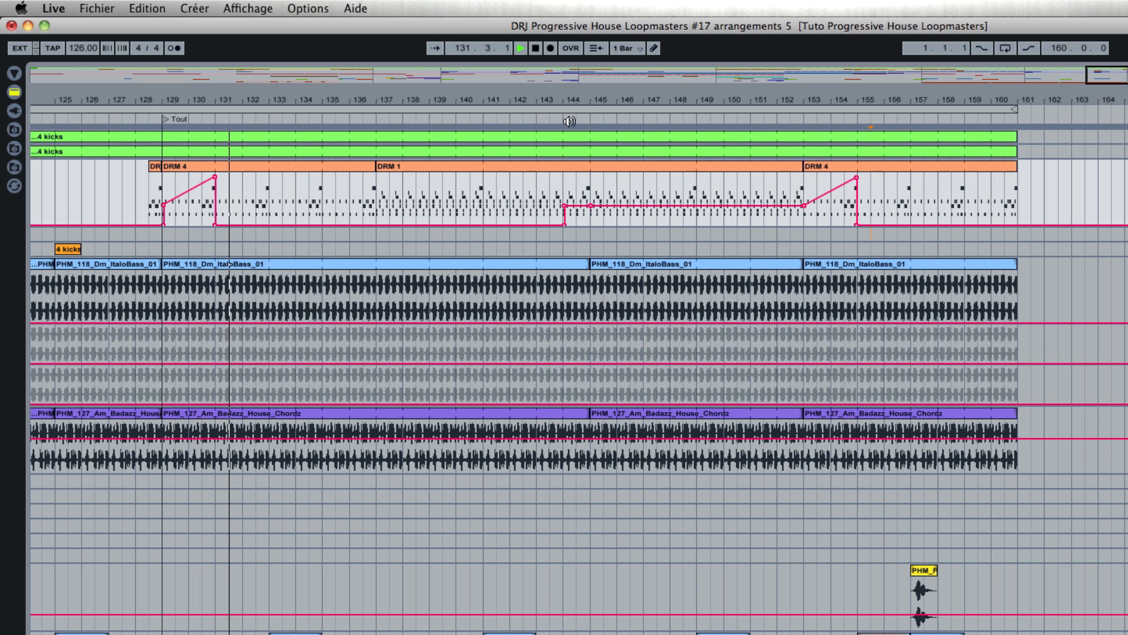
click(537, 115)
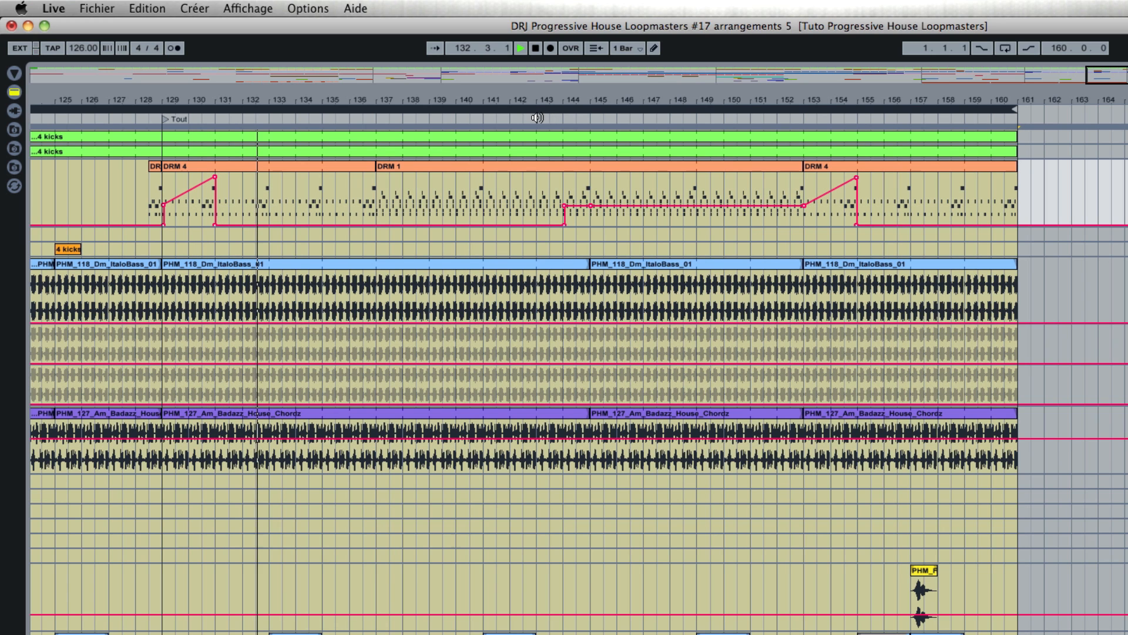
click(537, 116)
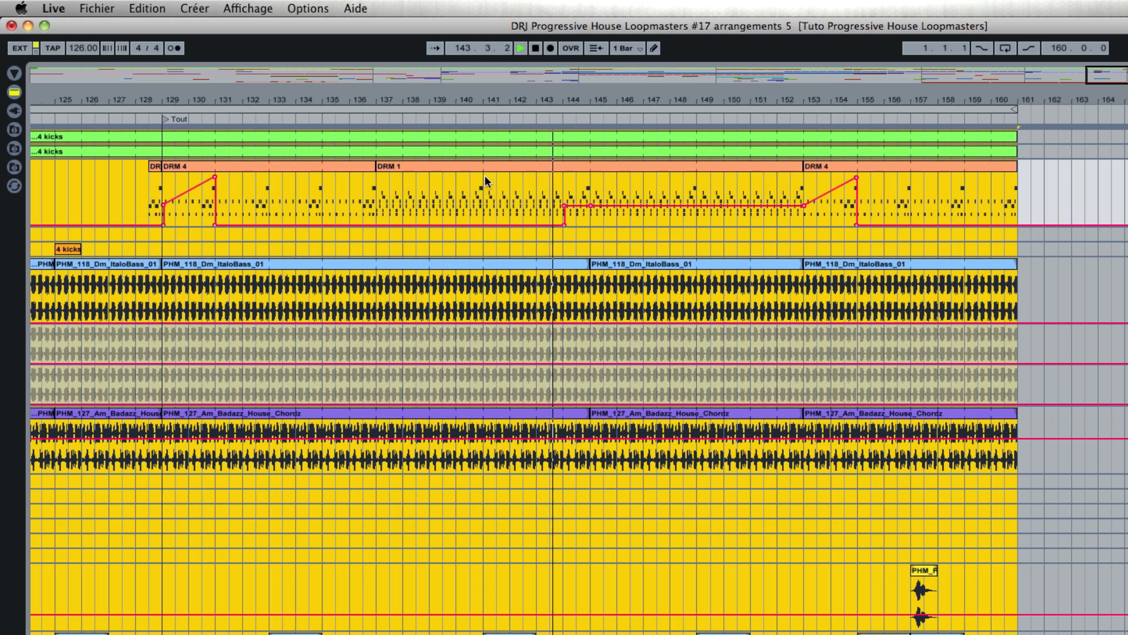
click(536, 176)
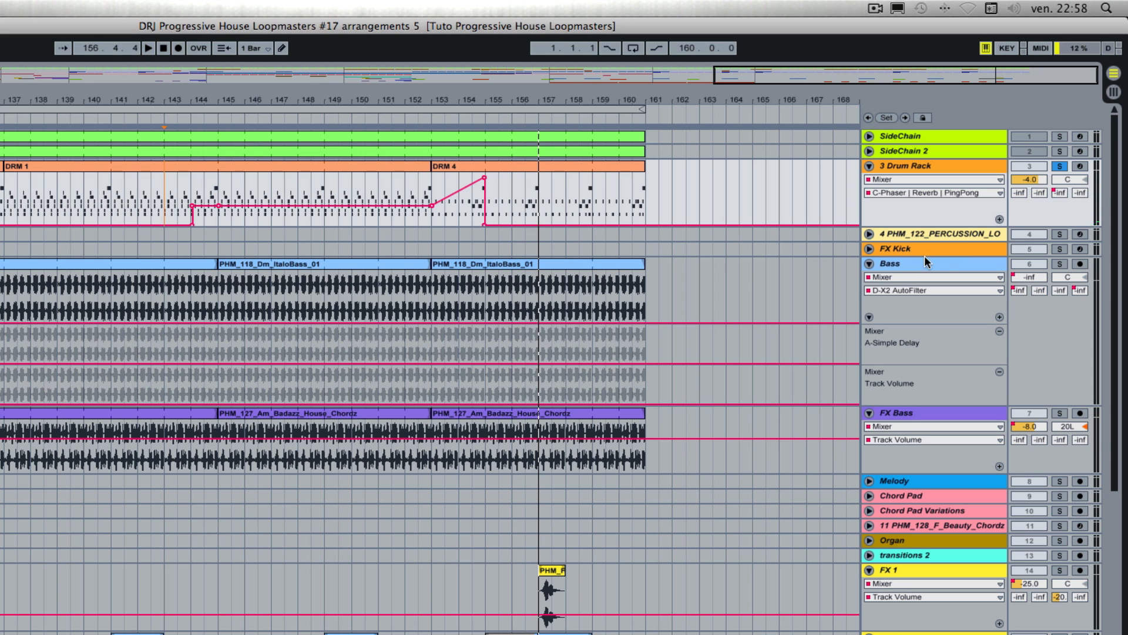
Step: Solo the Bass track and ramp its D-X2 AutoFilter send up from bar 117 to about -9.2 dB at bar 129
click(1060, 263)
scroll(609, 286, left, 10)
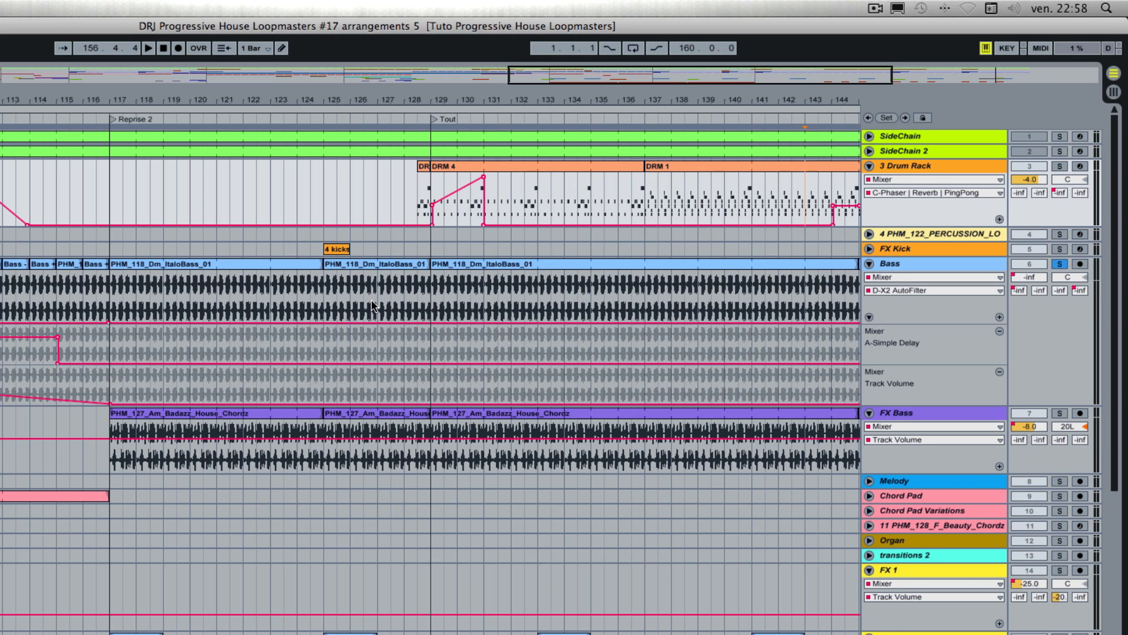
click(429, 321)
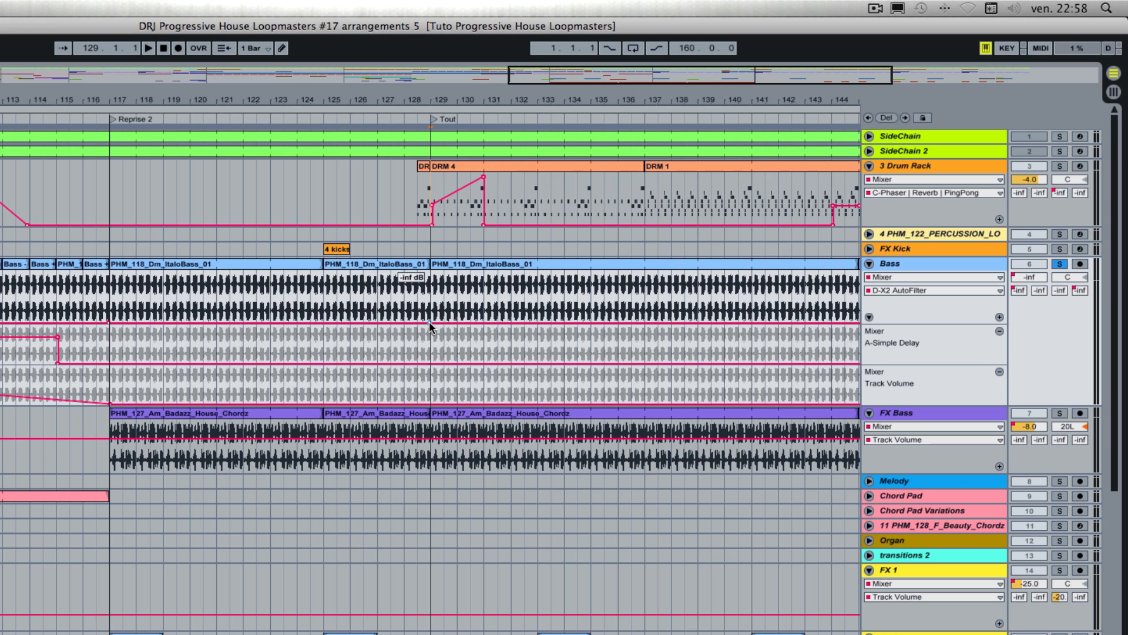
drag(428, 320, 431, 283)
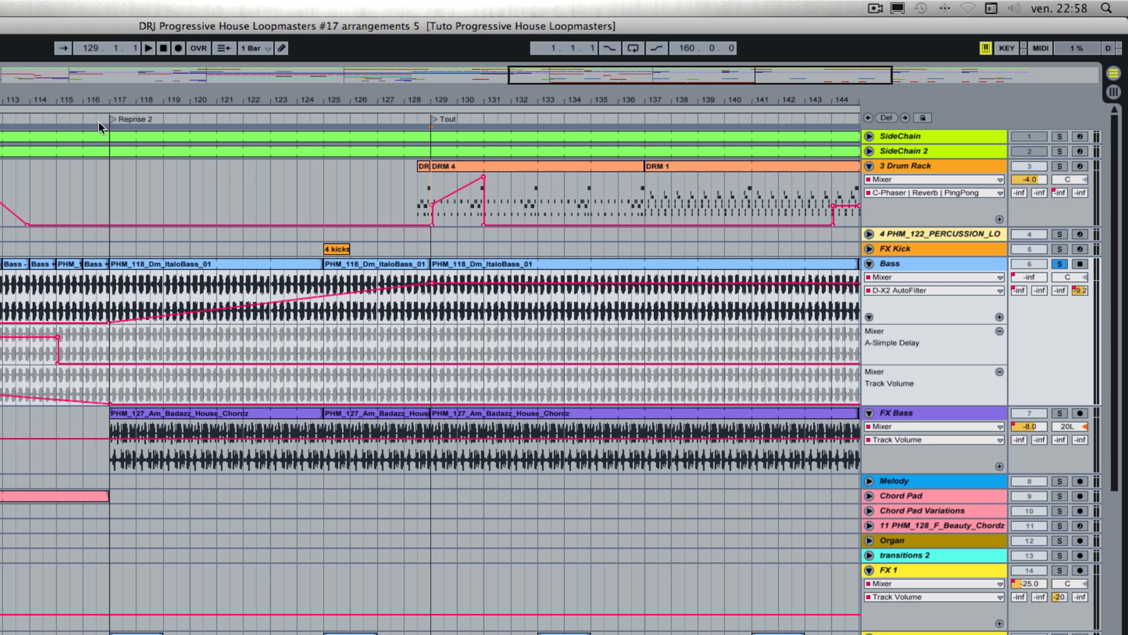
Step: Audition the start of Reprise 2 and ramp the Bass track volume up from bar 117 to about -16 dB at bar 129
click(74, 118)
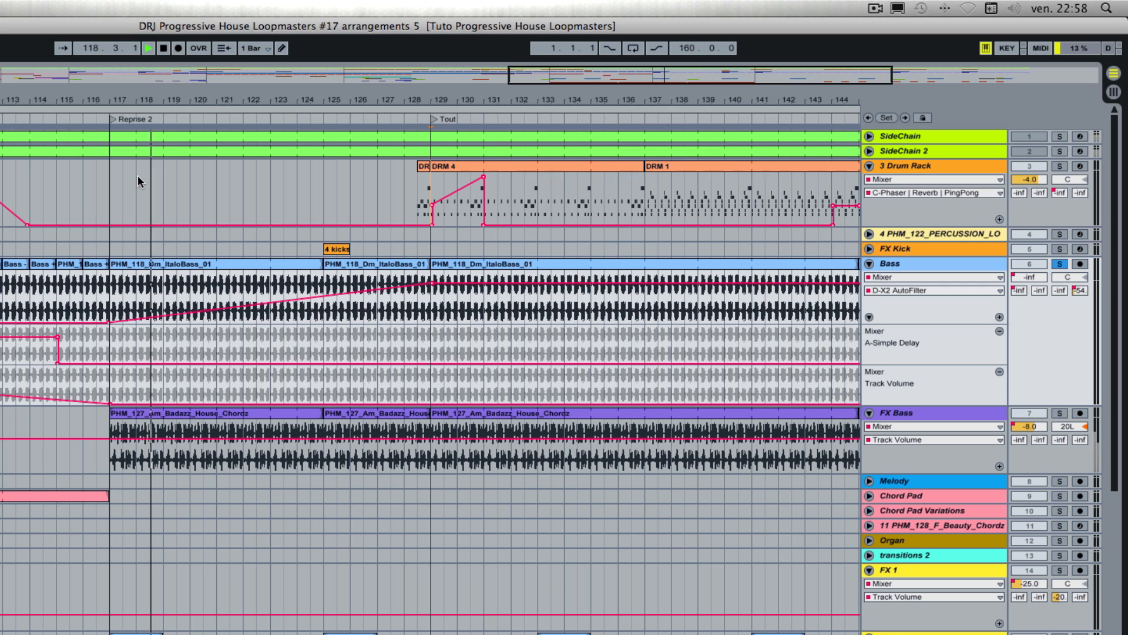
key(space)
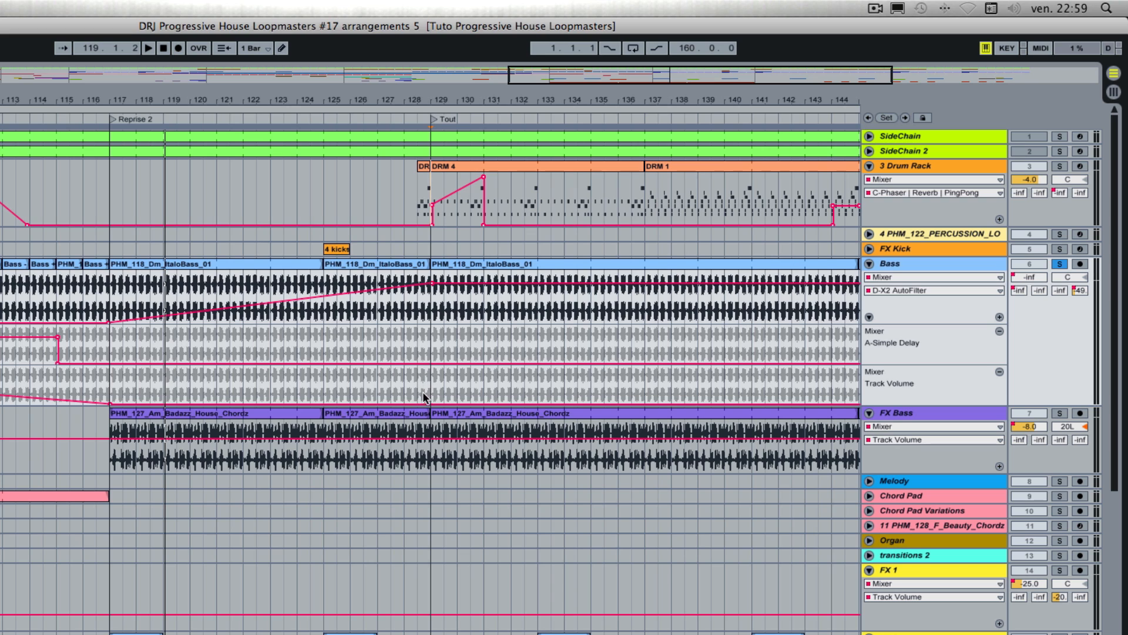
drag(431, 404, 431, 386)
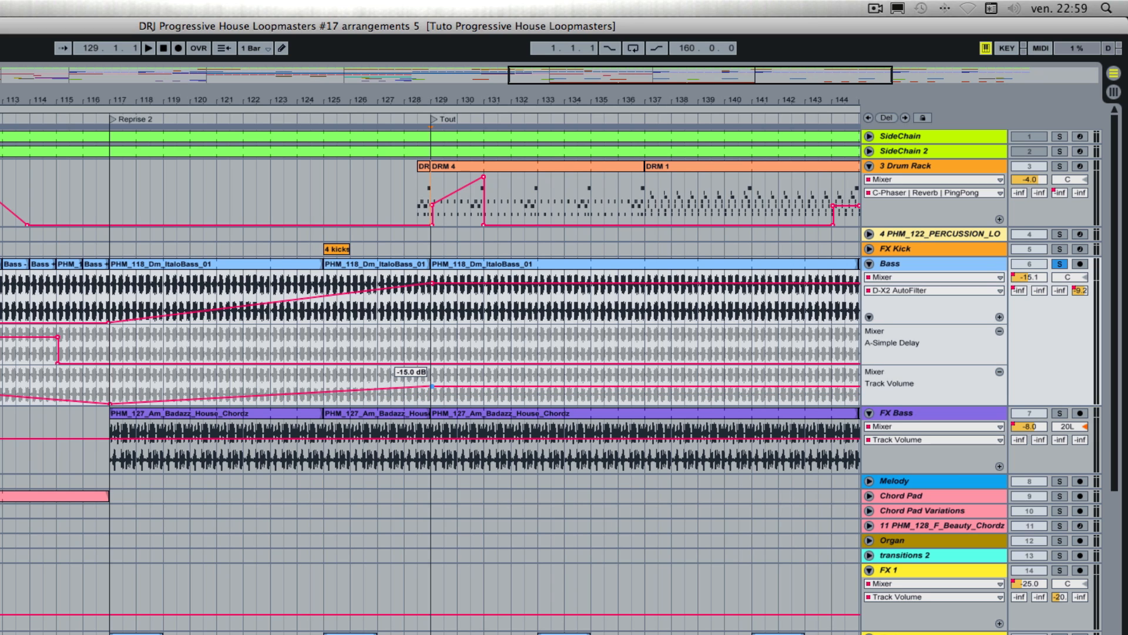
drag(432, 386, 431, 386)
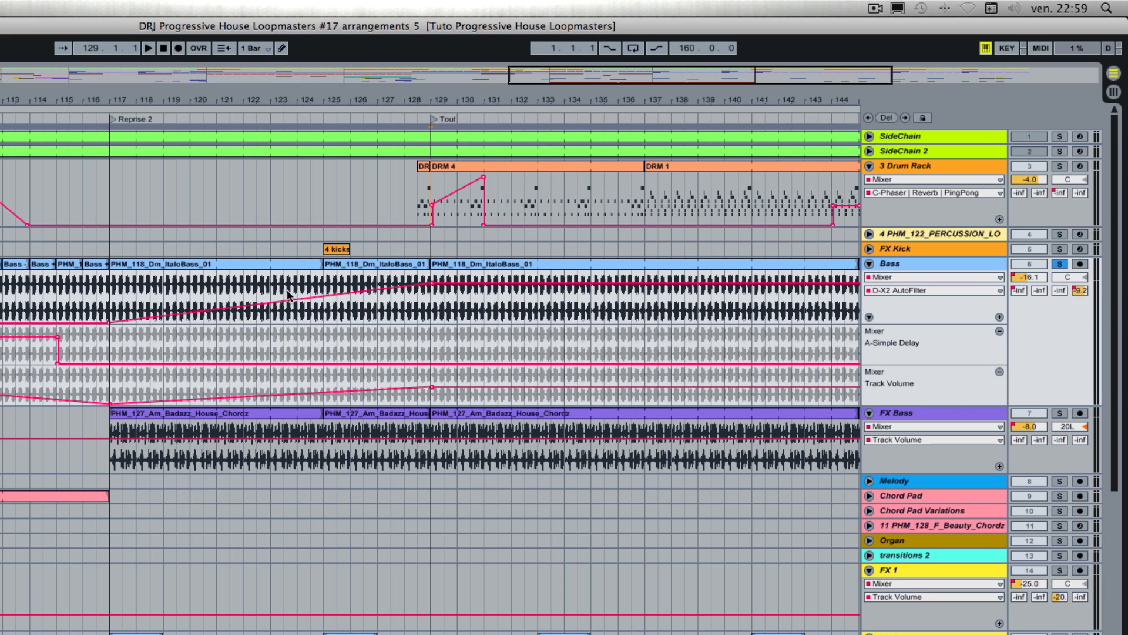
Step: Play Reprise 2 into Tout with the Bass and Drum Rack soloed to check the automated fades
click(94, 119)
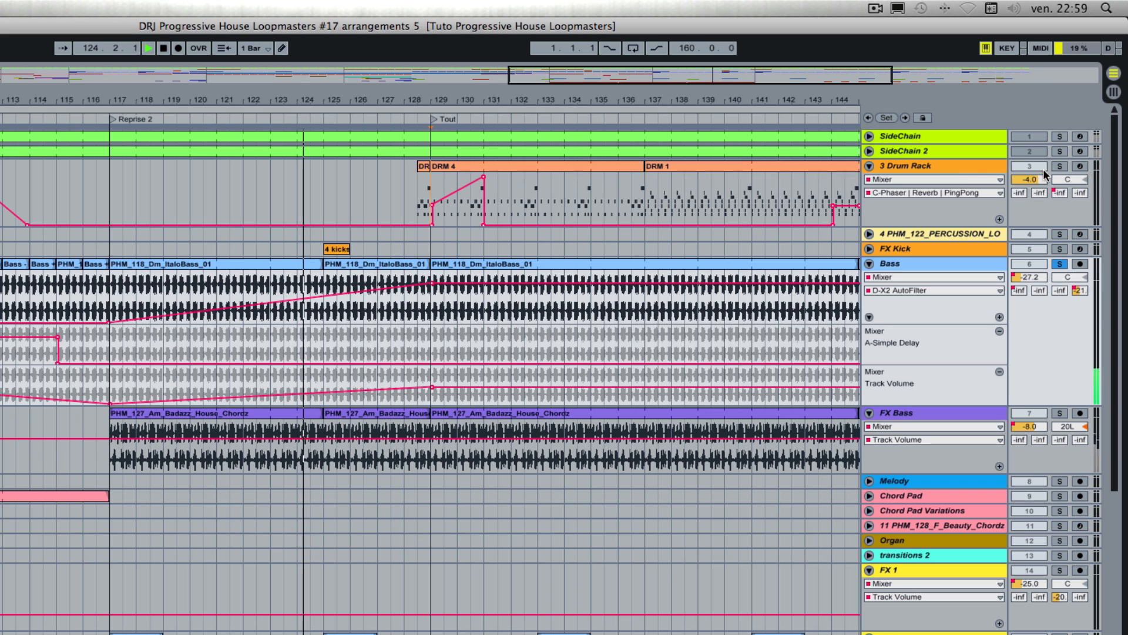
click(1060, 167)
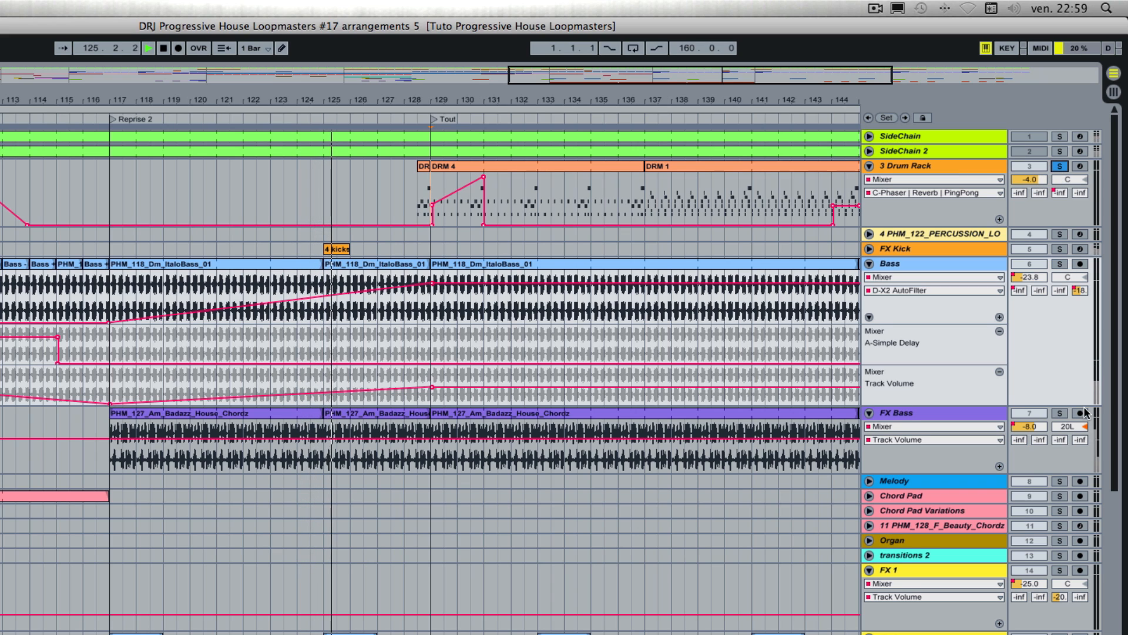
click(1057, 264)
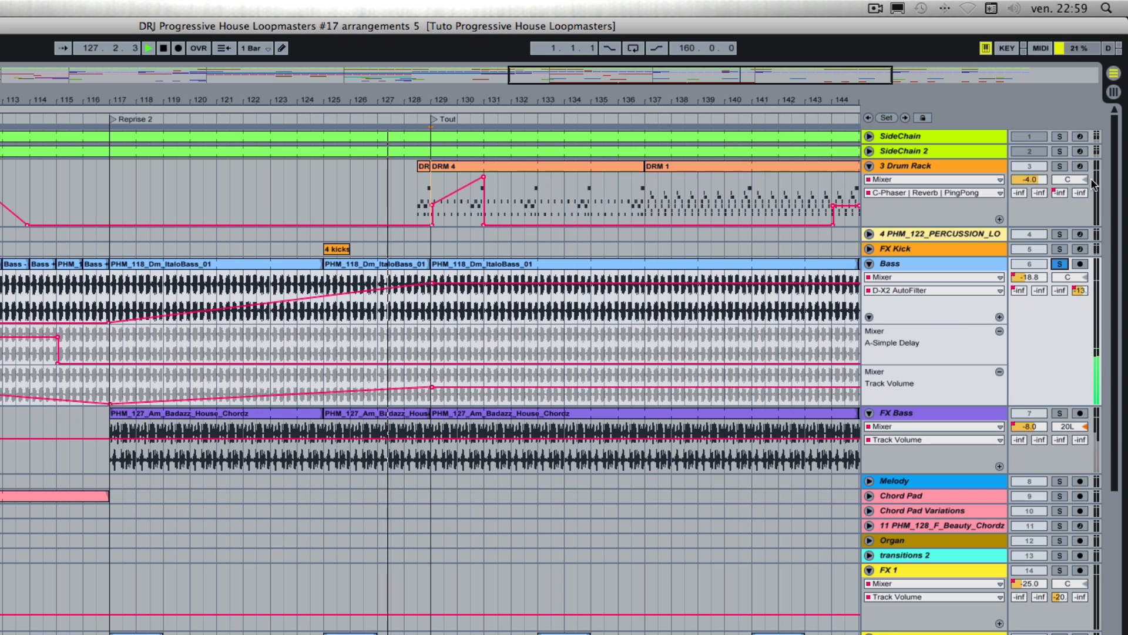
click(1059, 167)
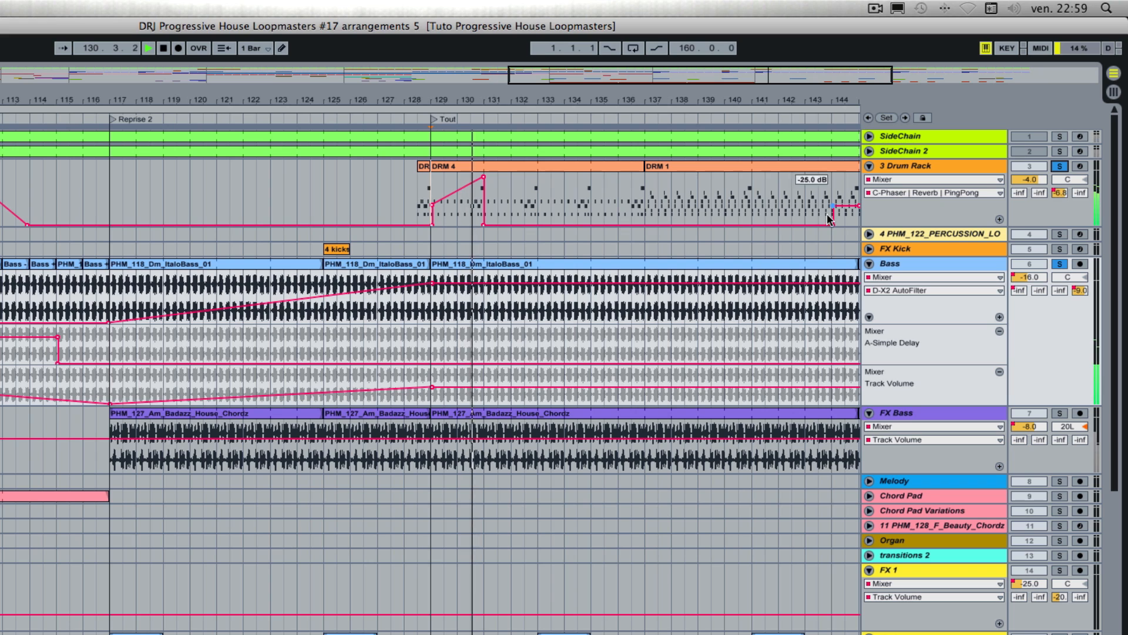
click(319, 122)
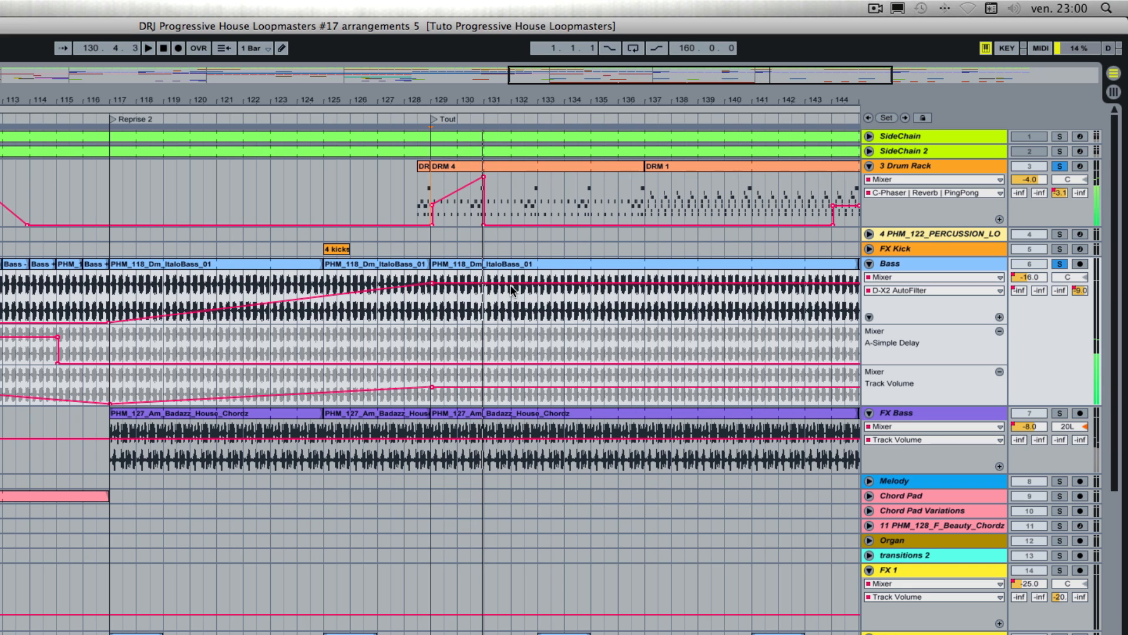
key(space)
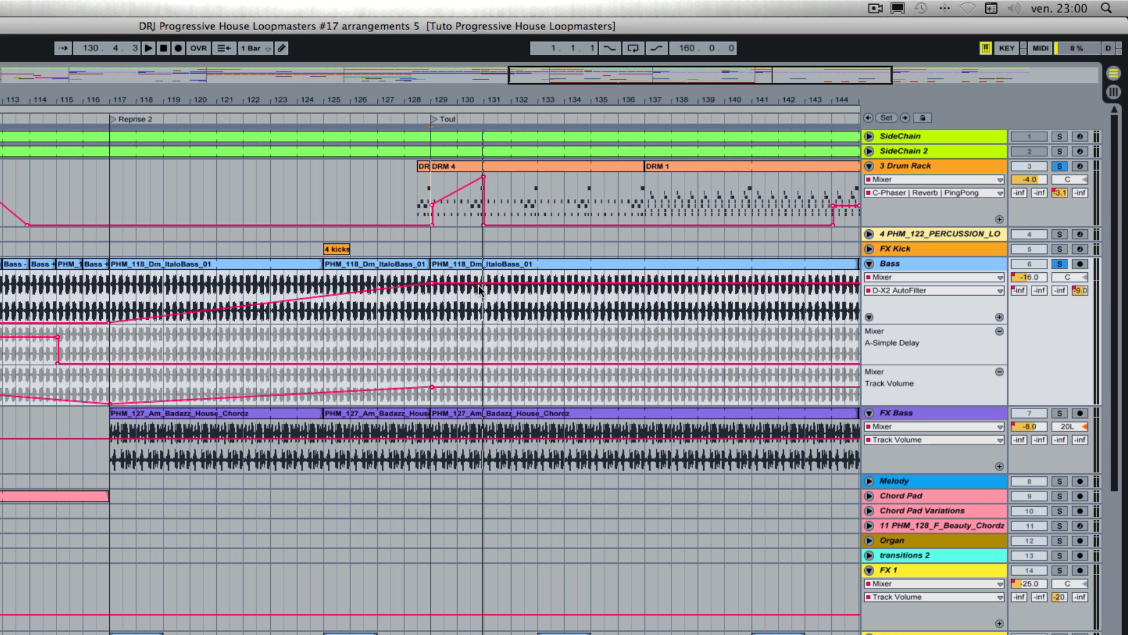
Step: Raise the Bass track's D-X2 AutoFilter send to about -0.6 dB at bar 131, hold it until bar 133 and drop it to -inf
click(484, 288)
drag(483, 287, 484, 276)
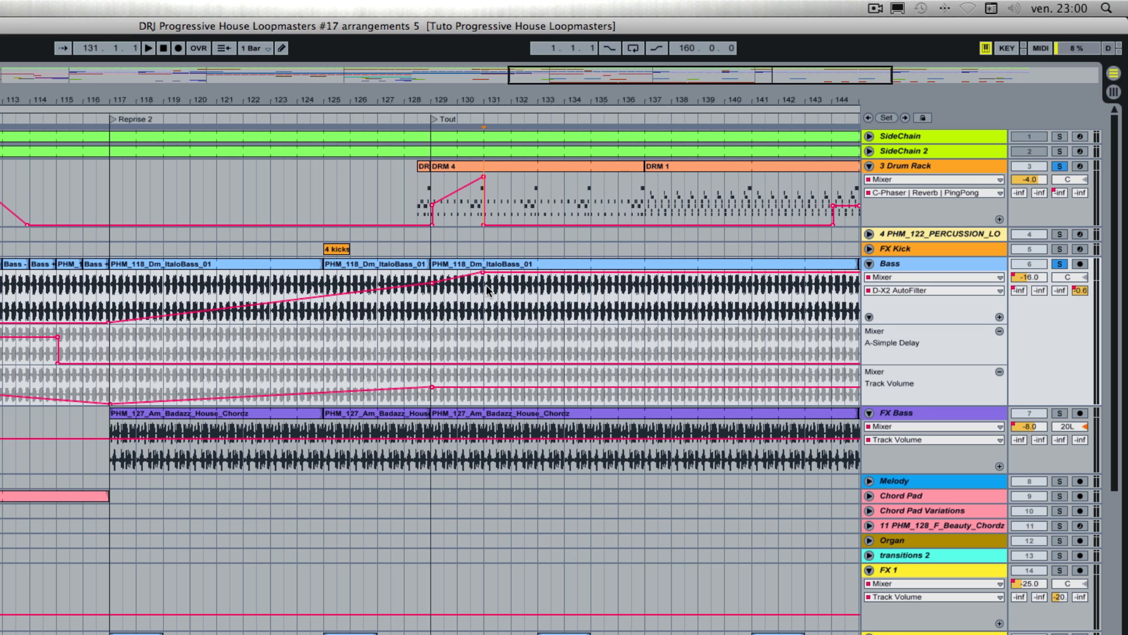
click(538, 272)
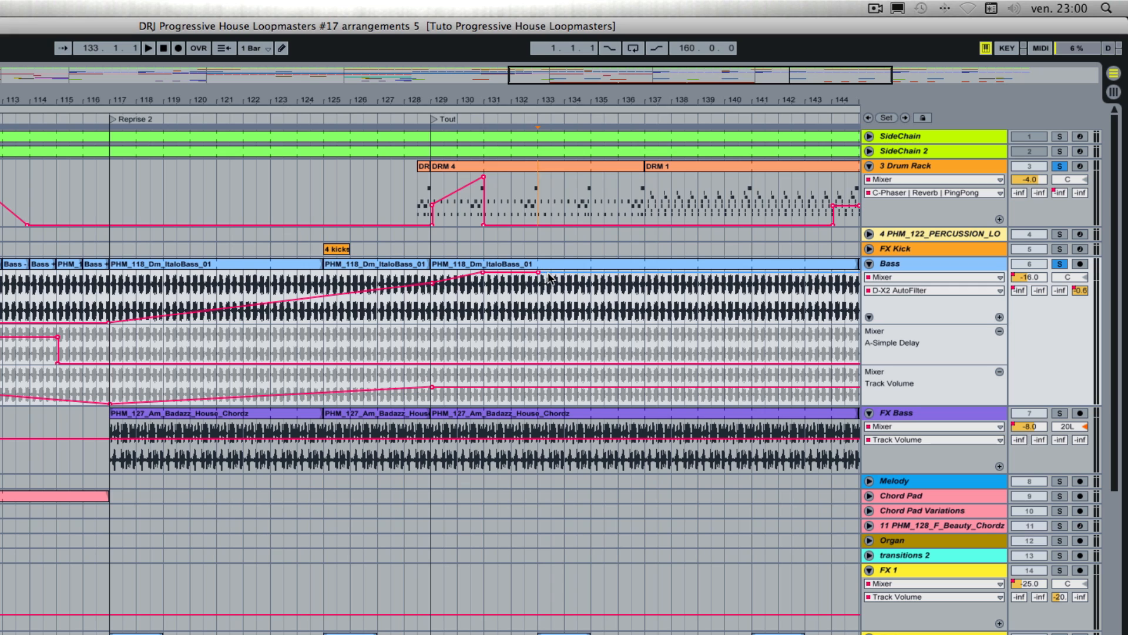
click(550, 275)
drag(551, 275, 551, 322)
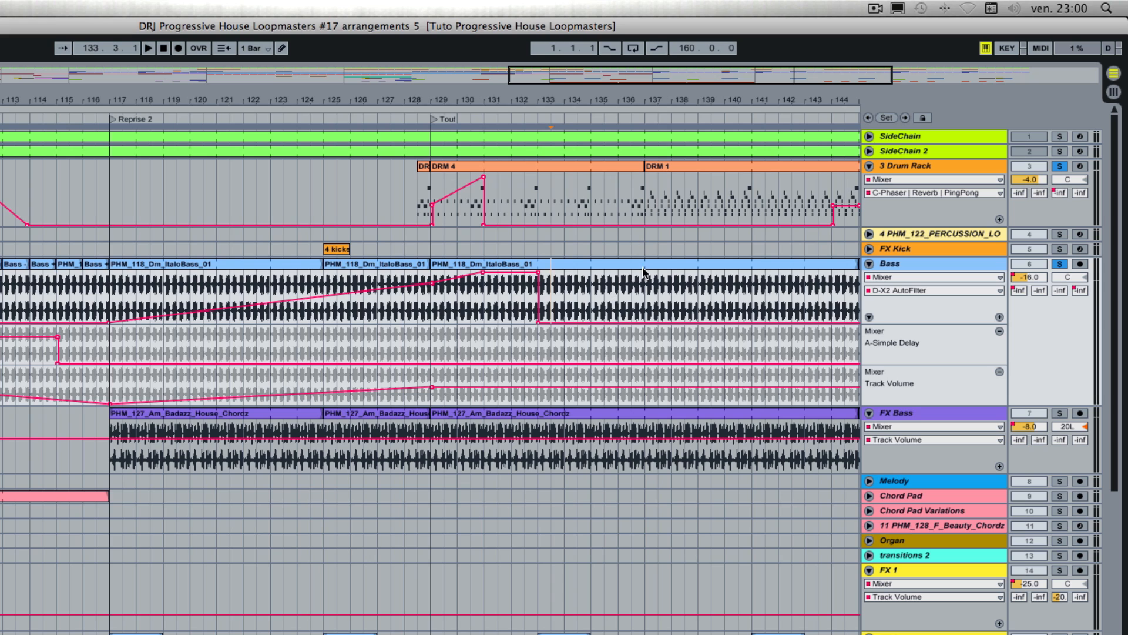
Step: Raise the Bass track's D-X2 AutoFilter send to about -5 dB at bar 137 and -2.4 dB at 139, dropping to -inf at 141
click(644, 321)
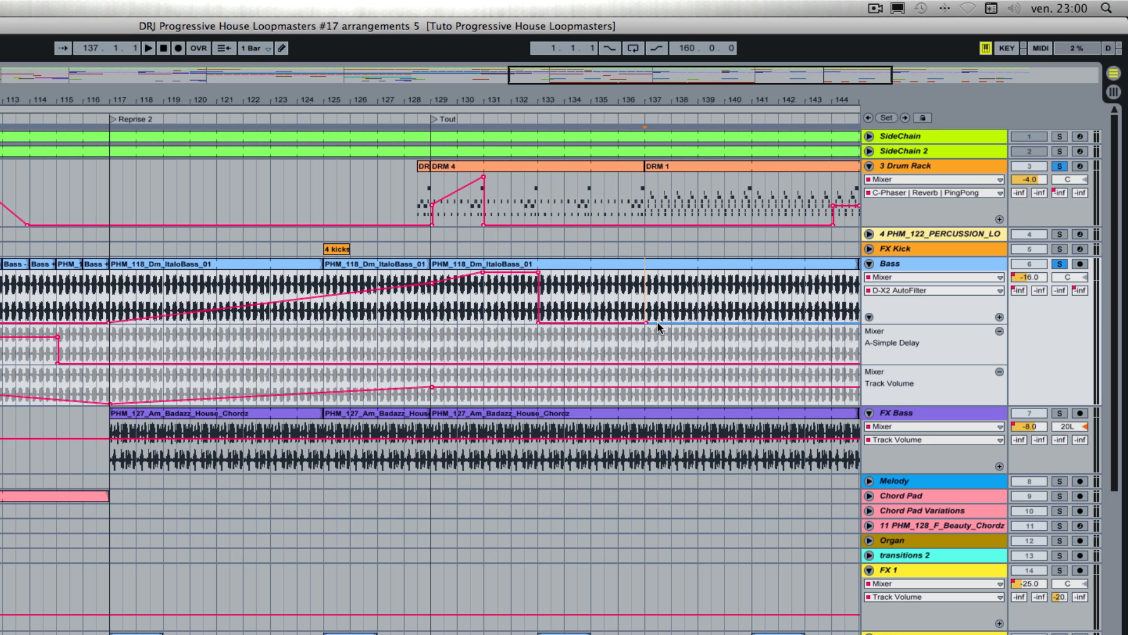
click(660, 321)
drag(660, 322, 661, 277)
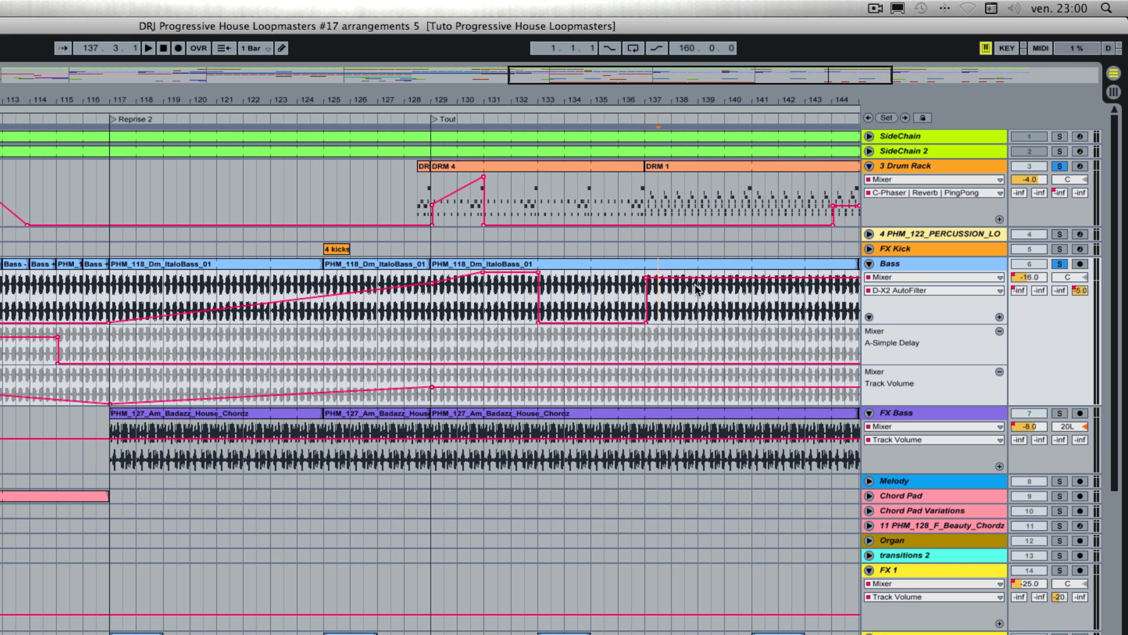
drag(700, 277, 699, 274)
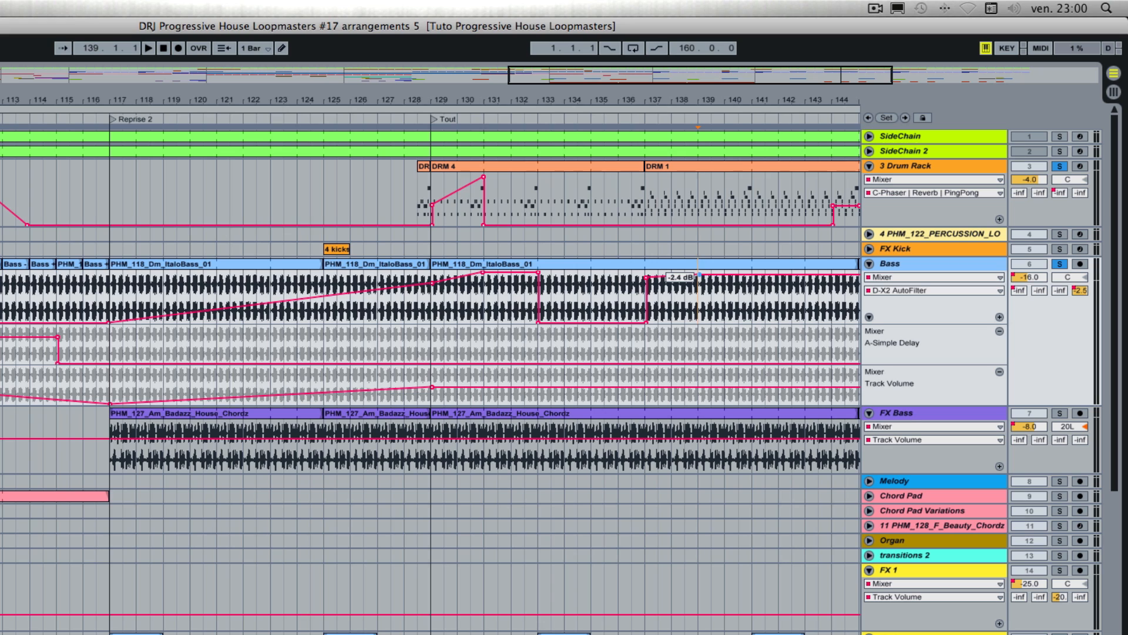
click(753, 276)
double_click(766, 275)
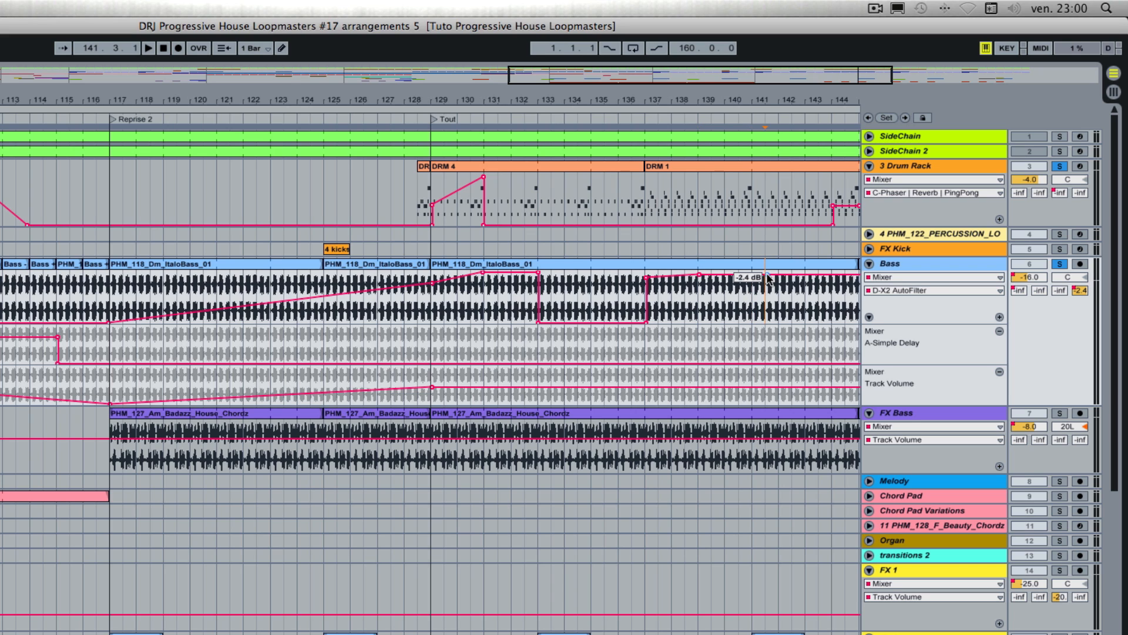
drag(766, 275, 754, 322)
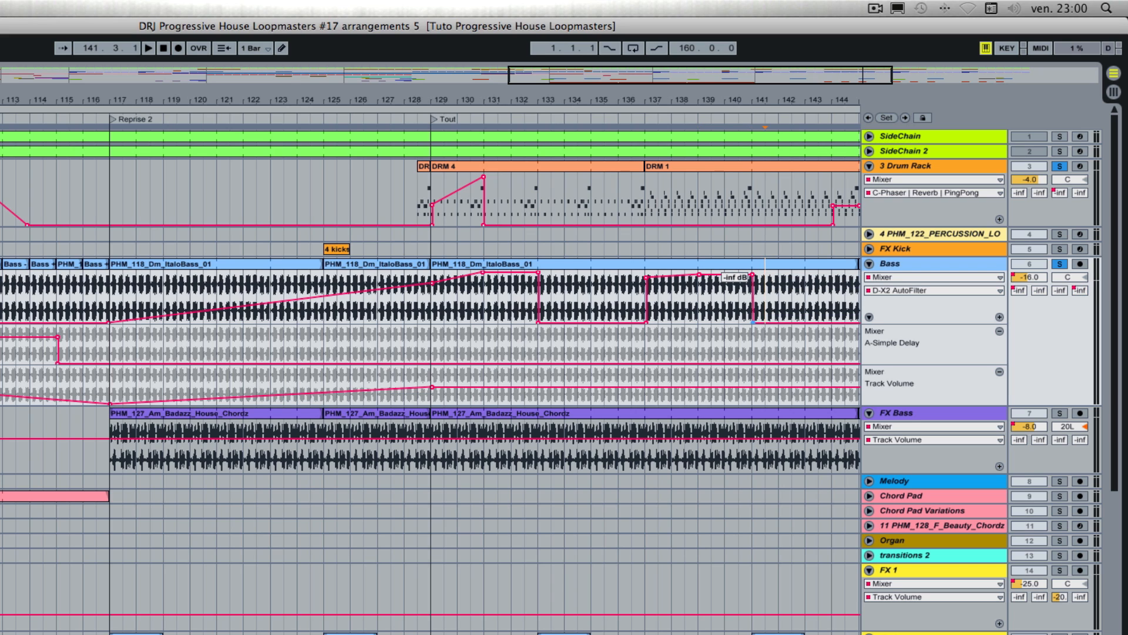
Step: Raise the Bass track's D-X2 AutoFilter send to about -9 dB at bar 145 and -3.6 dB at 147, dropping to -inf at 149
scroll(677, 318, right, 10)
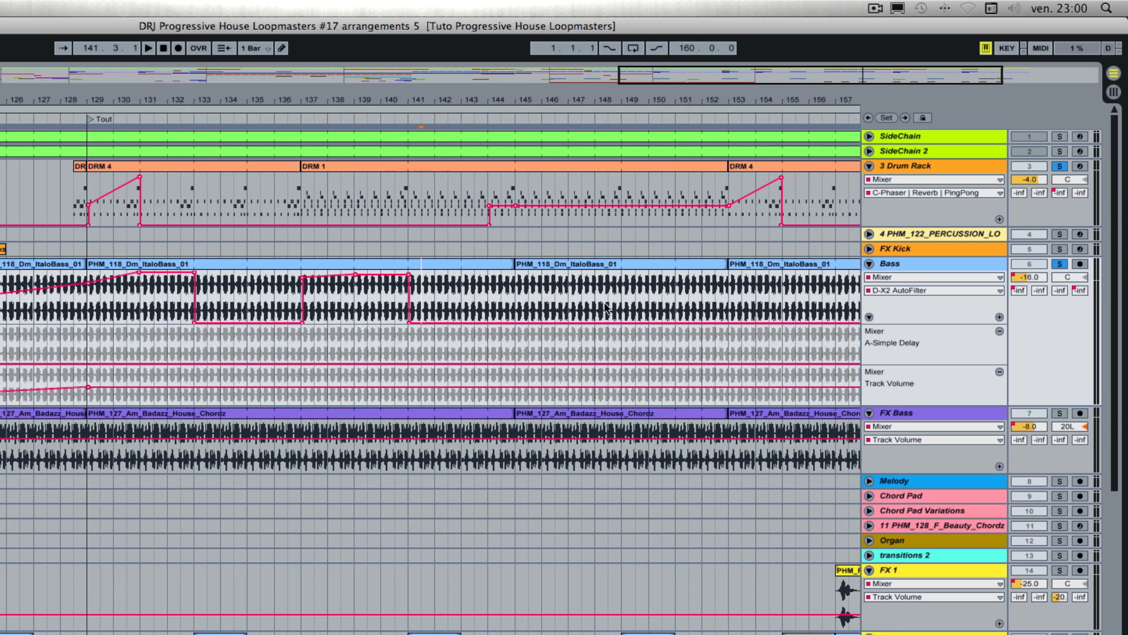
click(514, 317)
click(516, 322)
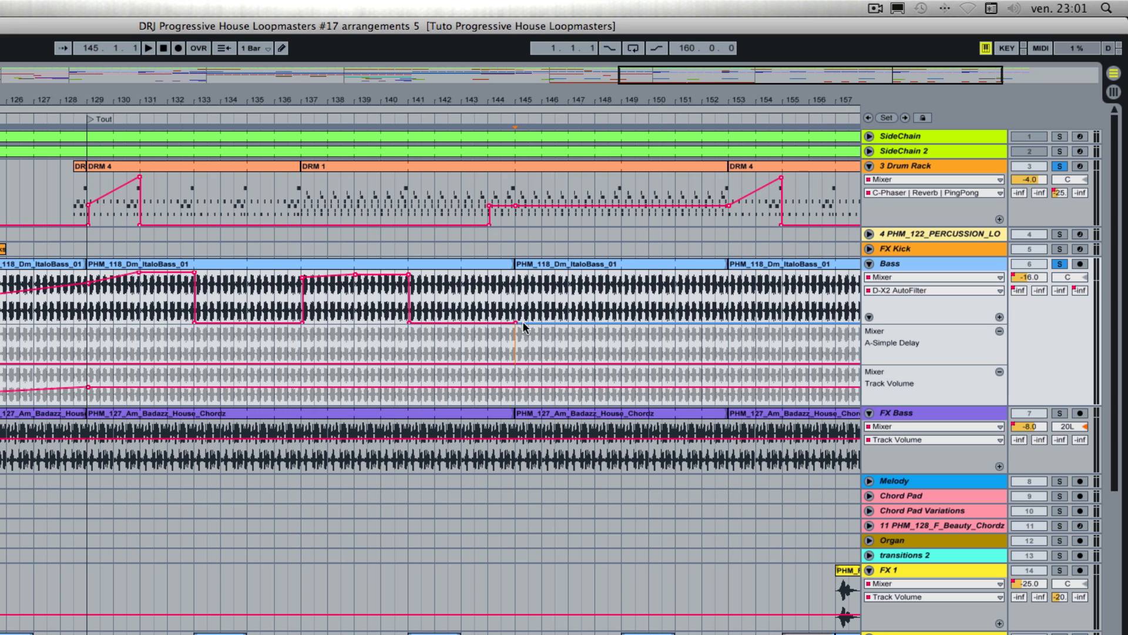
click(527, 321)
drag(527, 321, 527, 284)
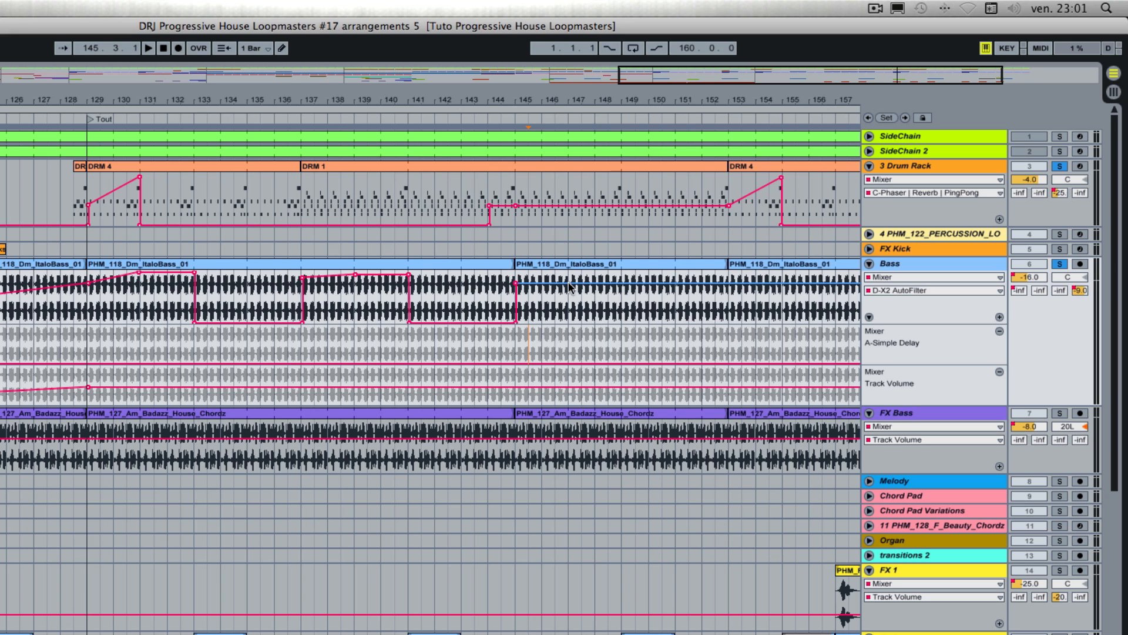
drag(573, 284, 568, 277)
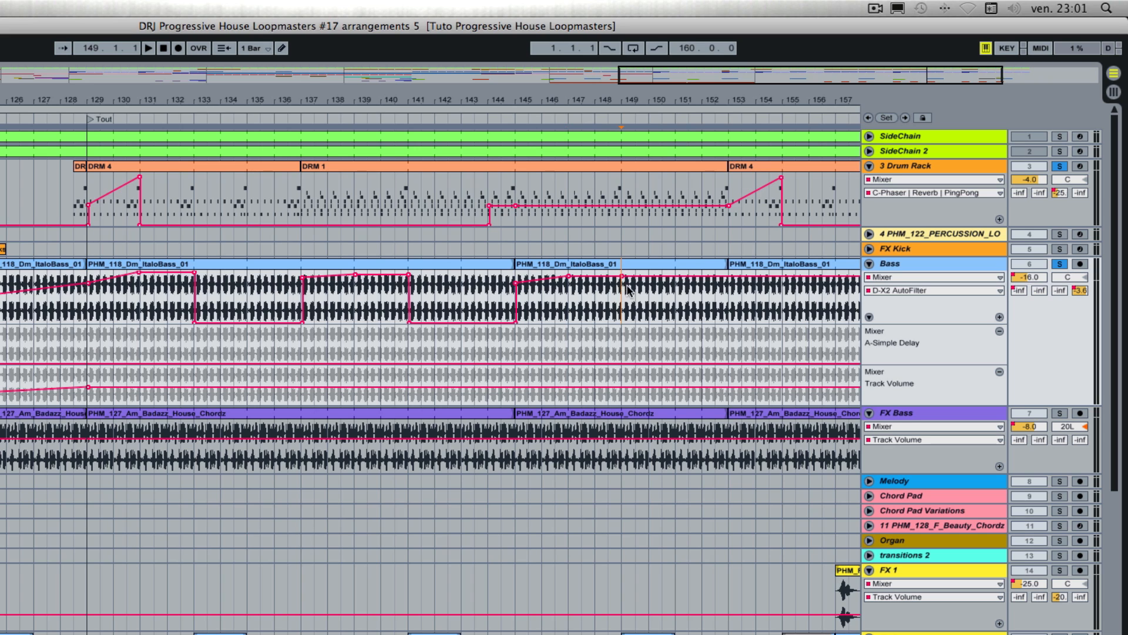
drag(628, 289, 622, 322)
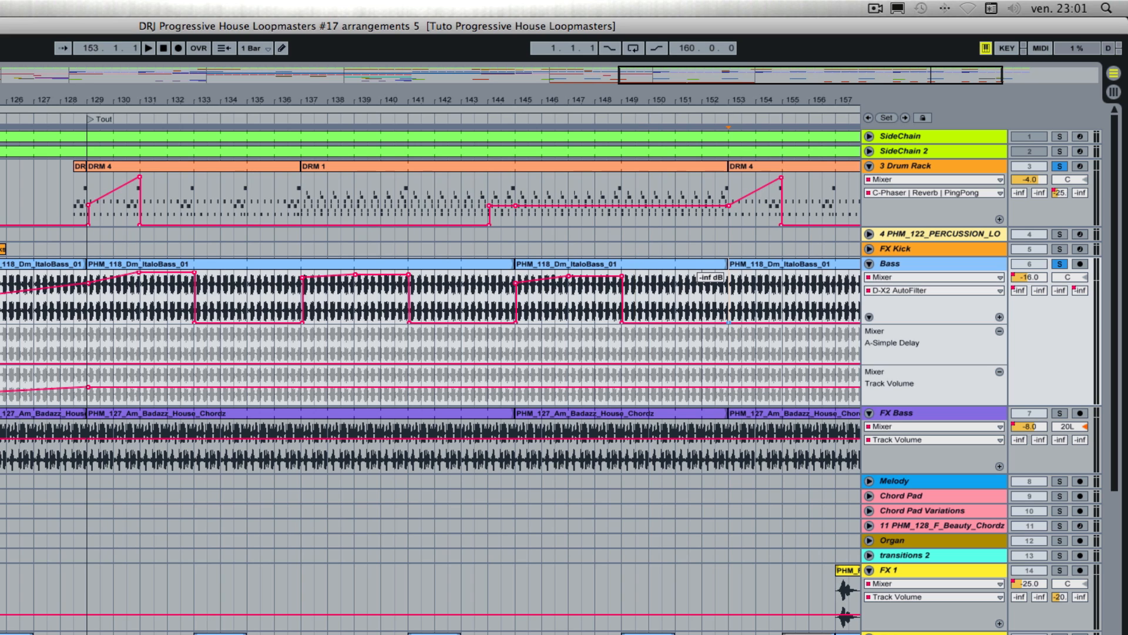
Step: Raise the Bass track's D-X2 AutoFilter send to about -6.7 dB at bar 153 and -3 dB at 155, dropping to -inf at 157
click(726, 291)
drag(743, 321, 728, 280)
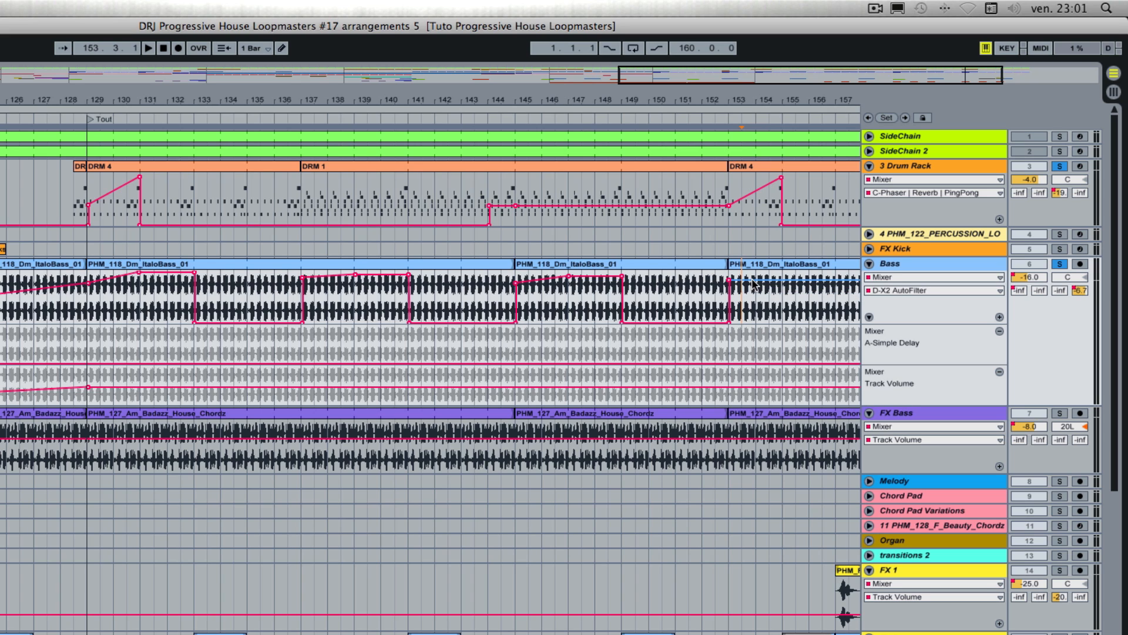
click(781, 280)
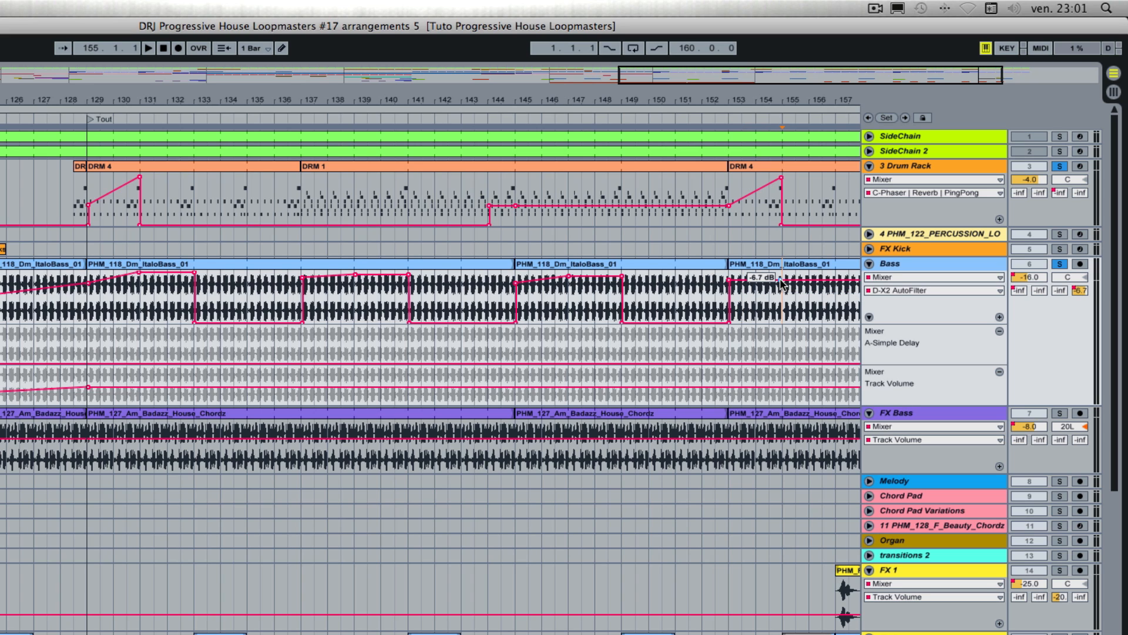
drag(780, 279, 782, 276)
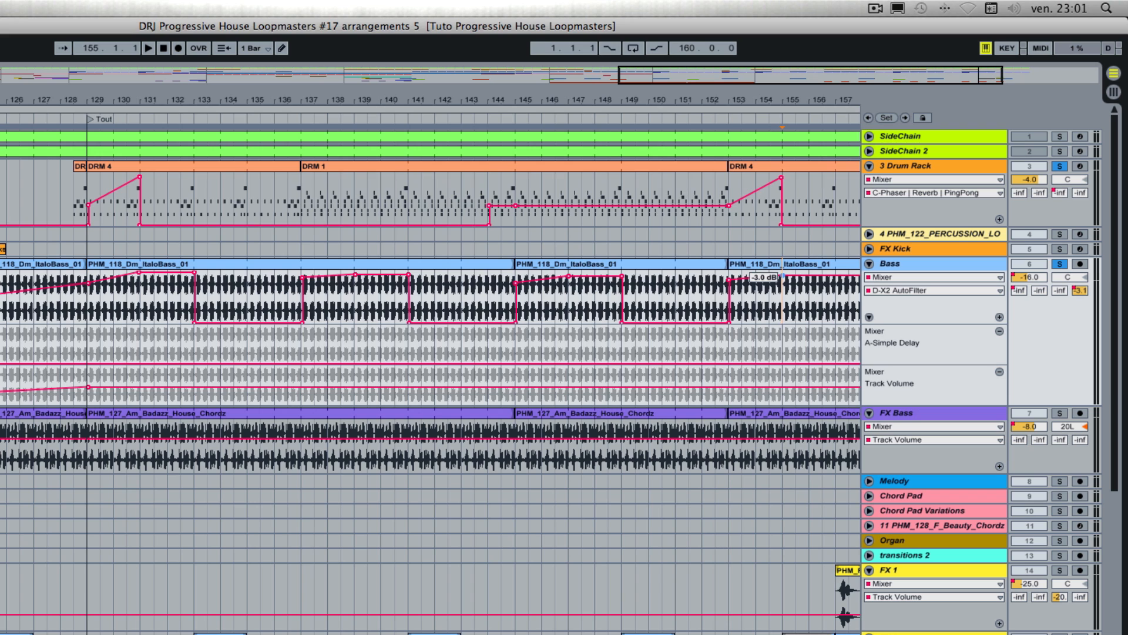
scroll(765, 302, right, 5)
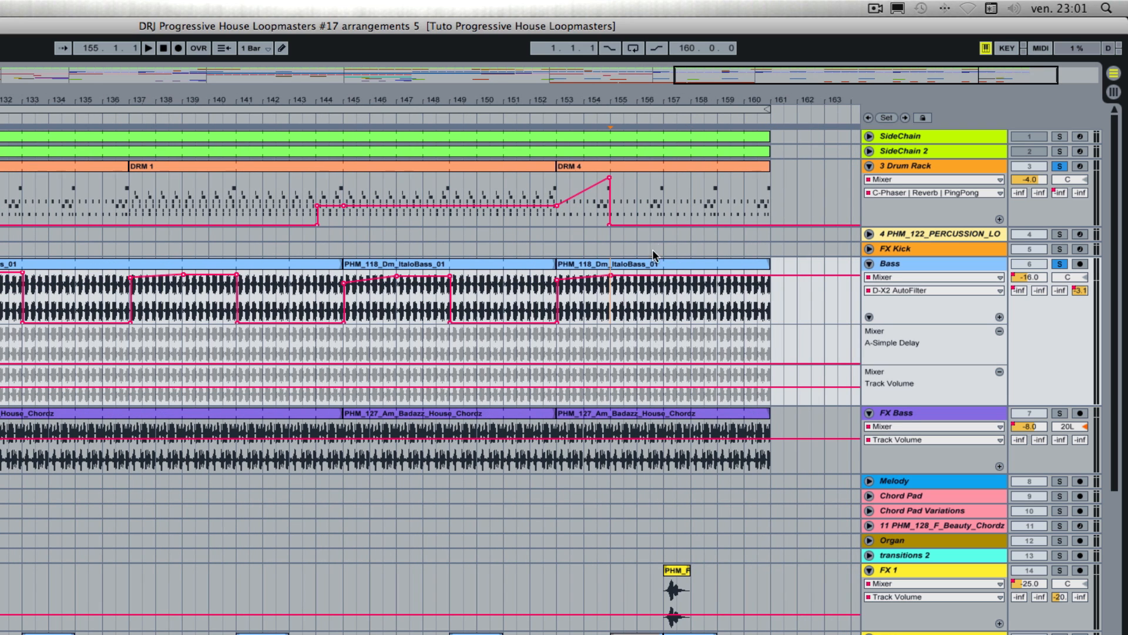
click(664, 276)
drag(681, 275, 665, 322)
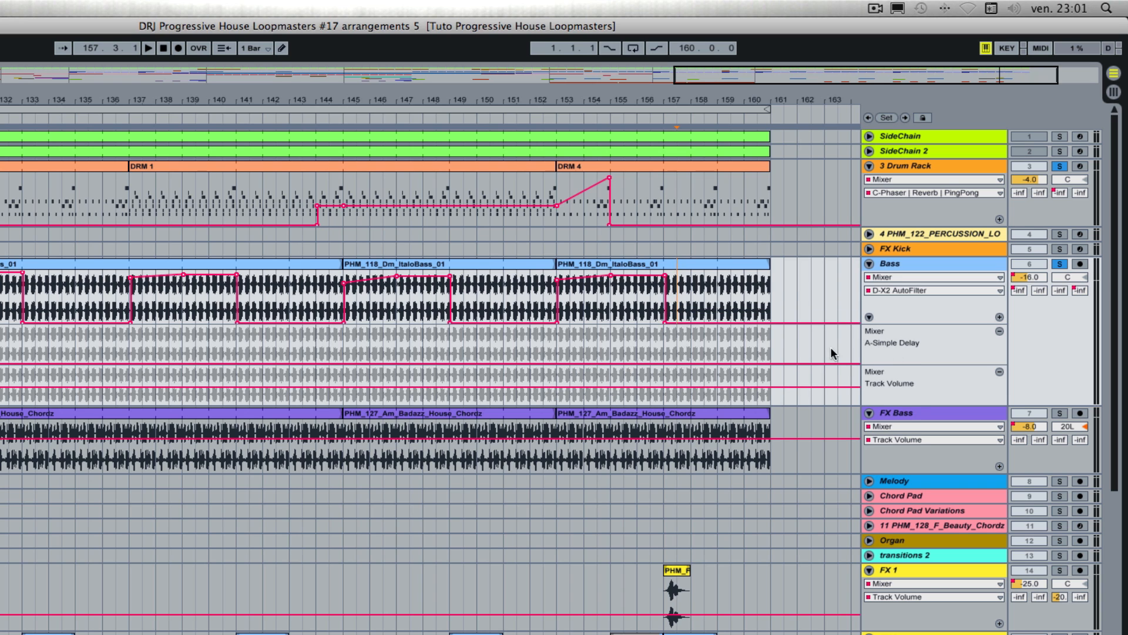
Step: Audition passages from Reprise 2 through Tout to bar 157 to check the Bass track's send automation
scroll(537, 344, left, 10)
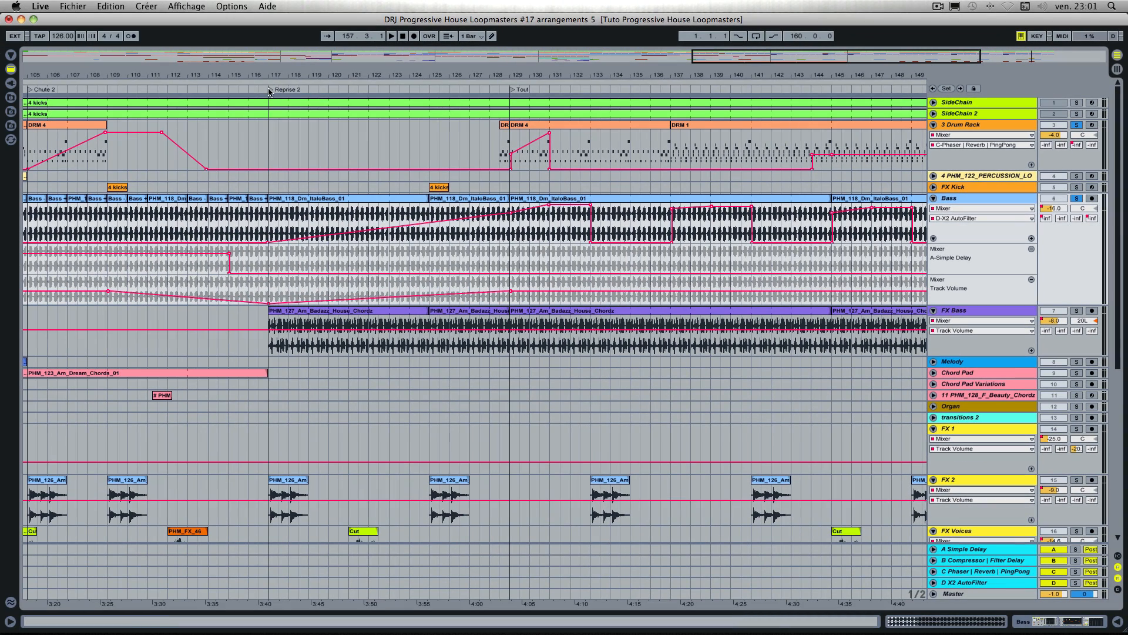
click(271, 89)
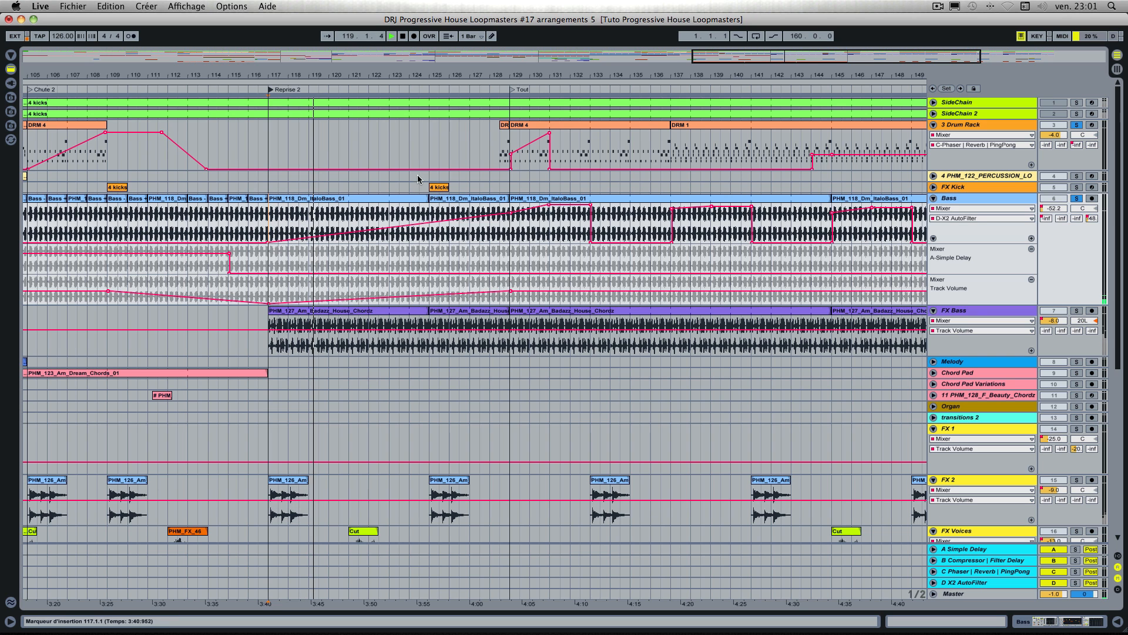
scroll(421, 177, right, 6)
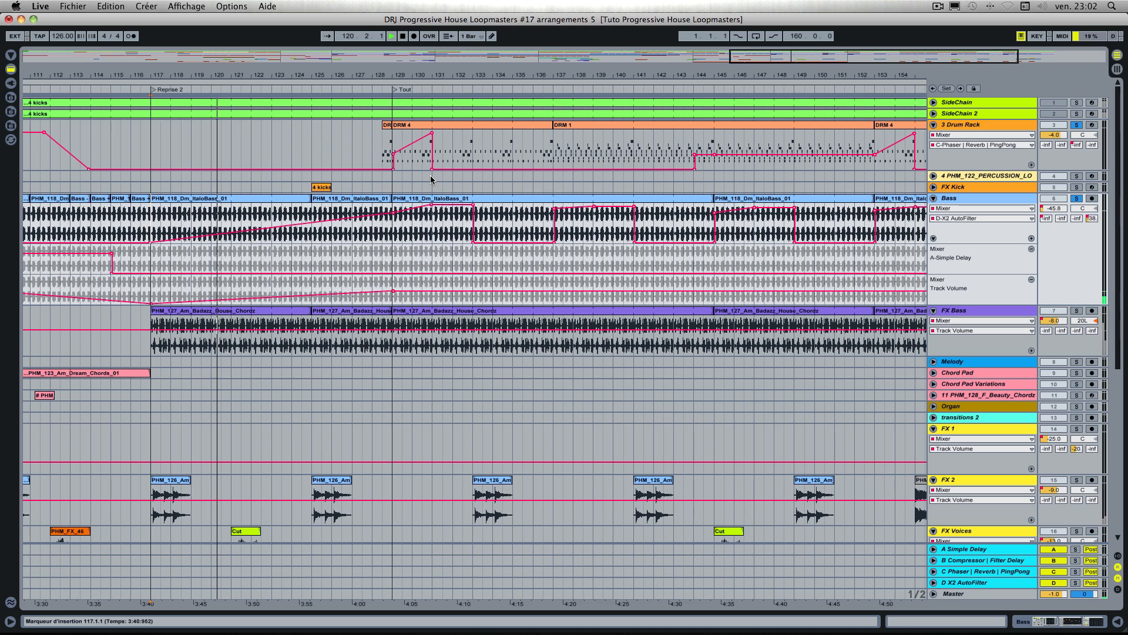
click(387, 92)
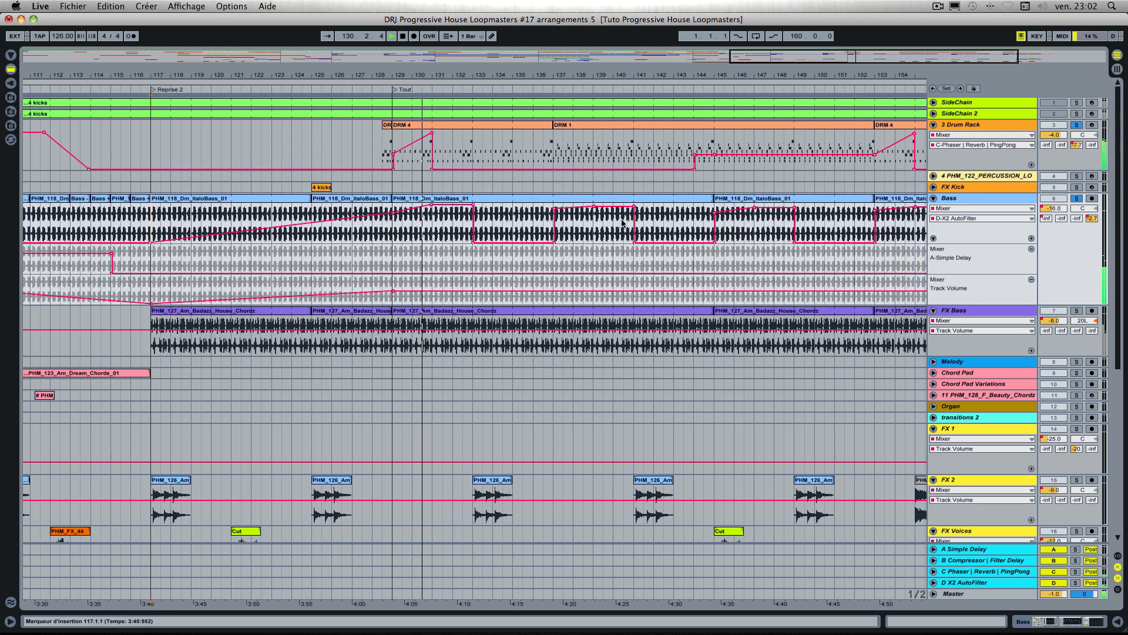
scroll(639, 219, right, 10)
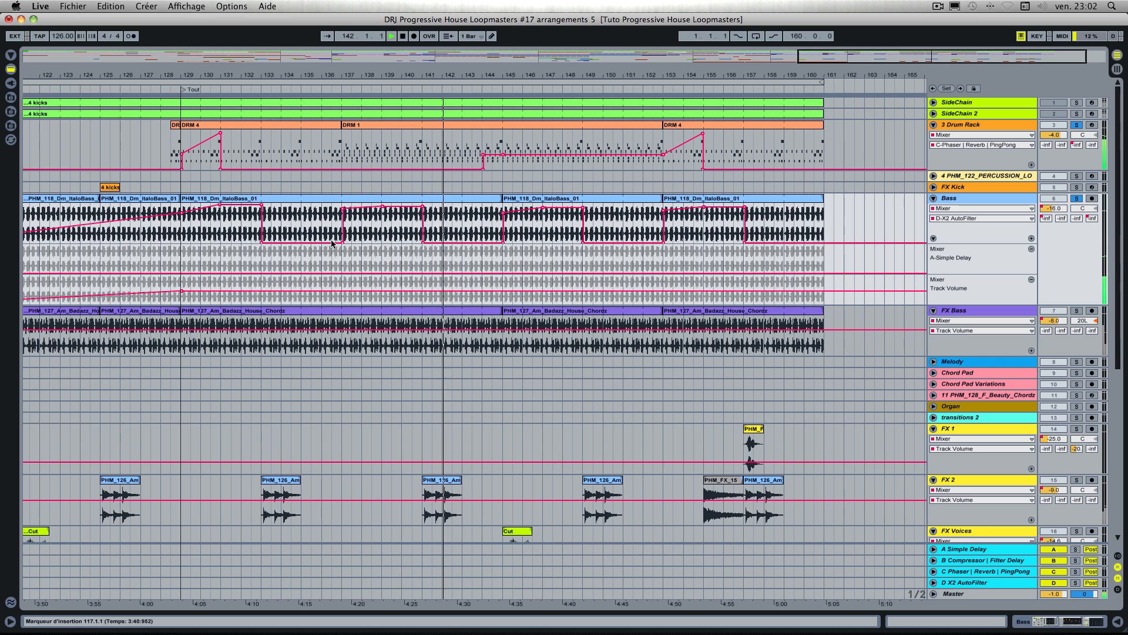
scroll(326, 236, left, 2)
scroll(327, 236, left, 3)
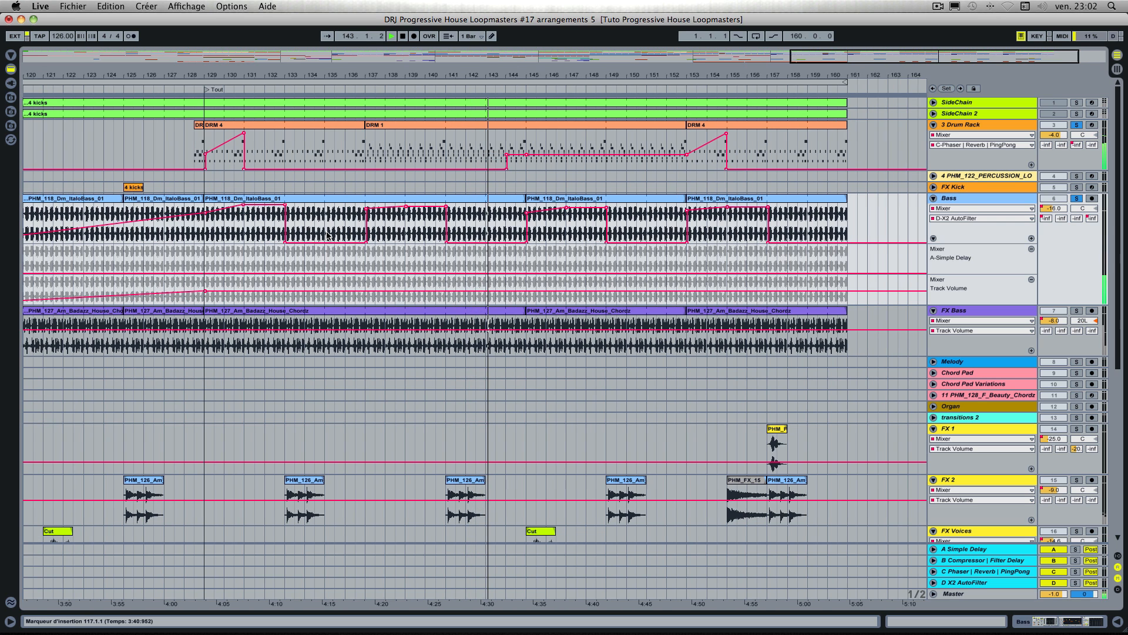
scroll(327, 236, right, 6)
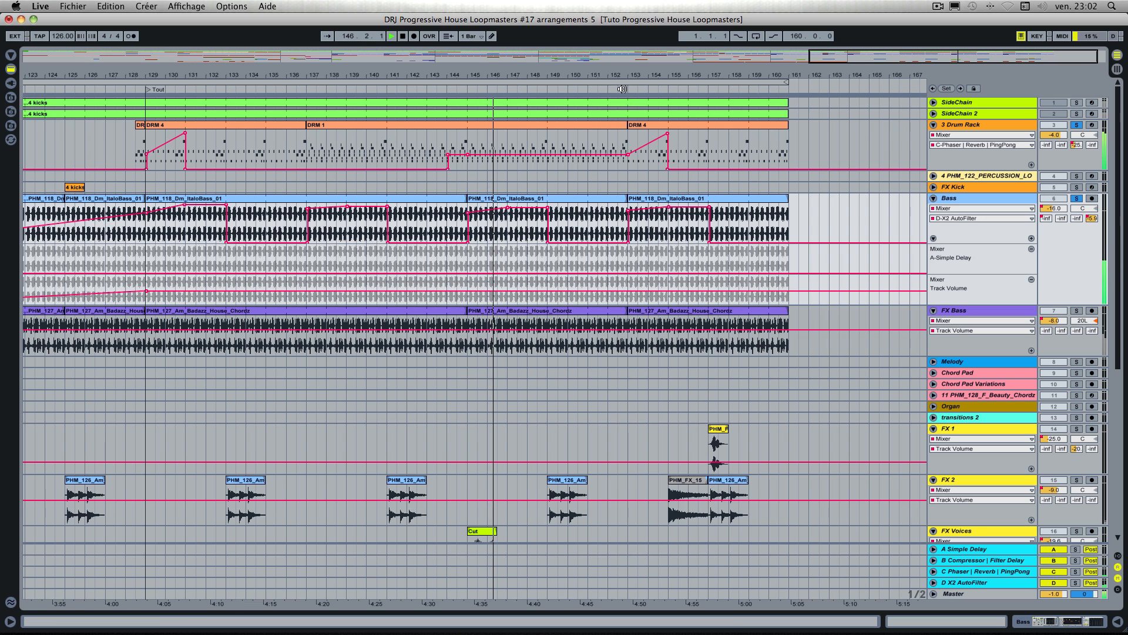
click(627, 90)
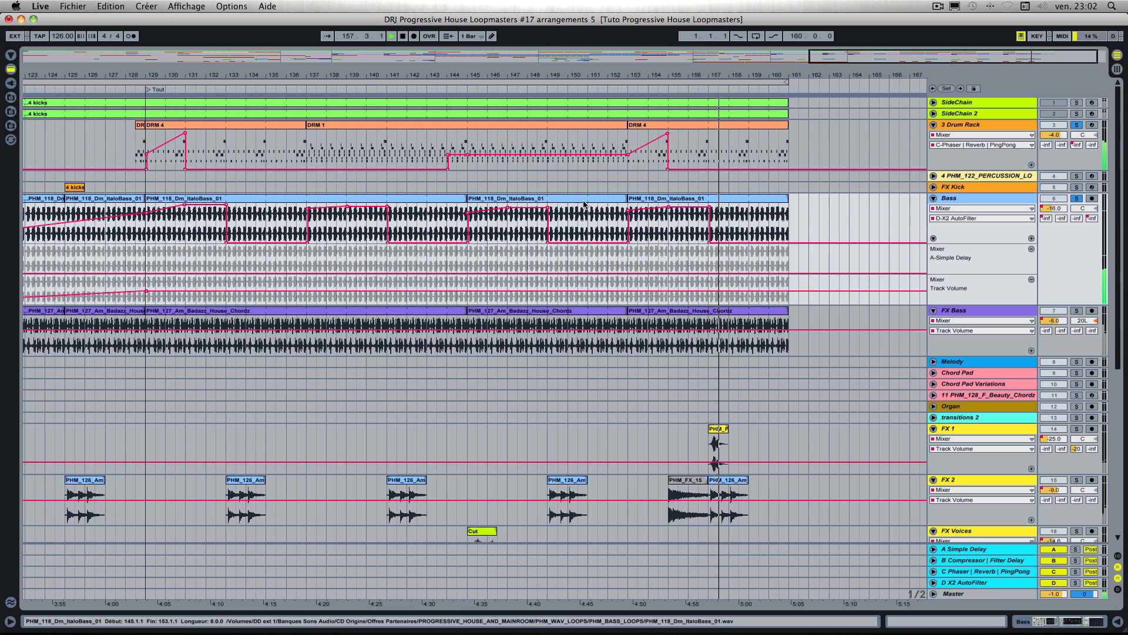
key(space)
Step: Drop the FX Bass track volume to about -58 dB just before bar 117 and ramp it up to about -8 dB at bar 129
scroll(599, 203, left, 5)
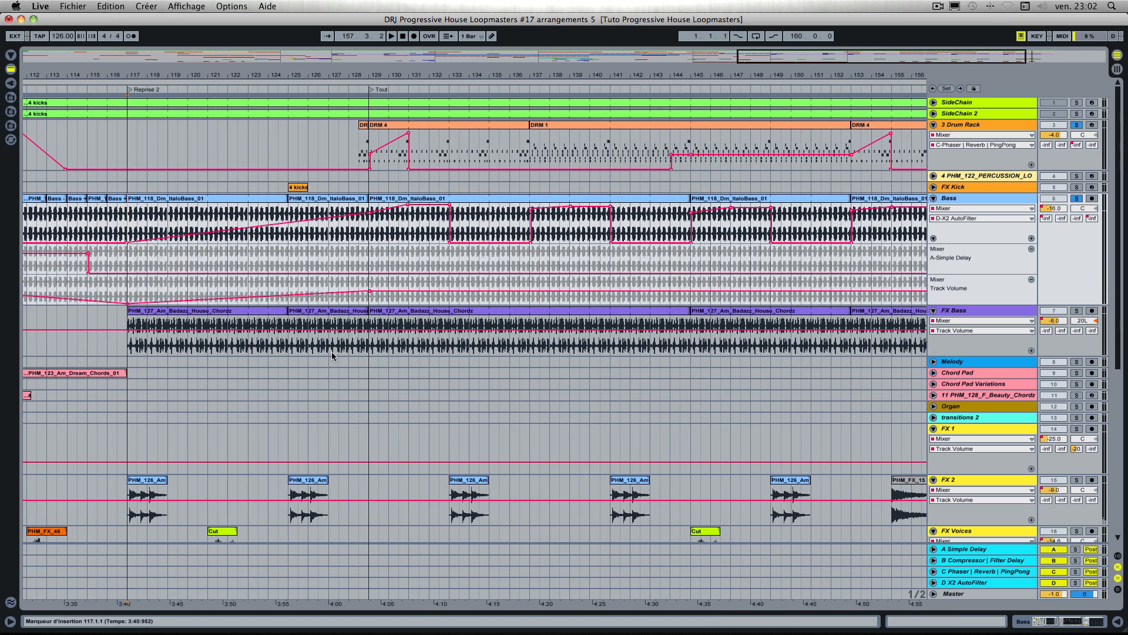
click(107, 331)
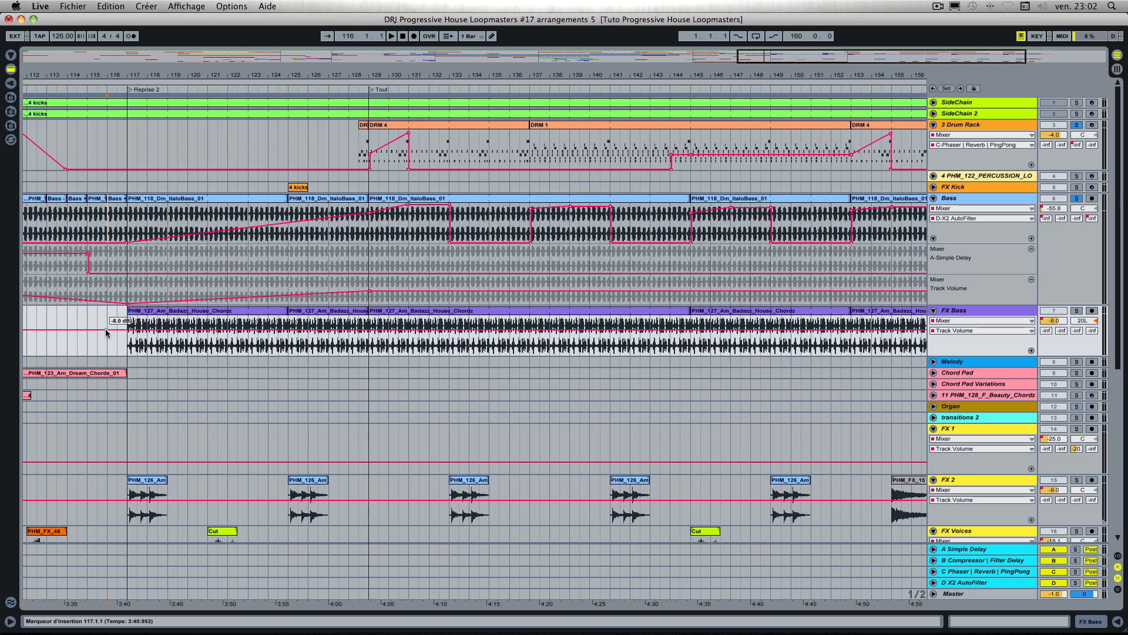
double_click(117, 331)
drag(117, 330, 117, 354)
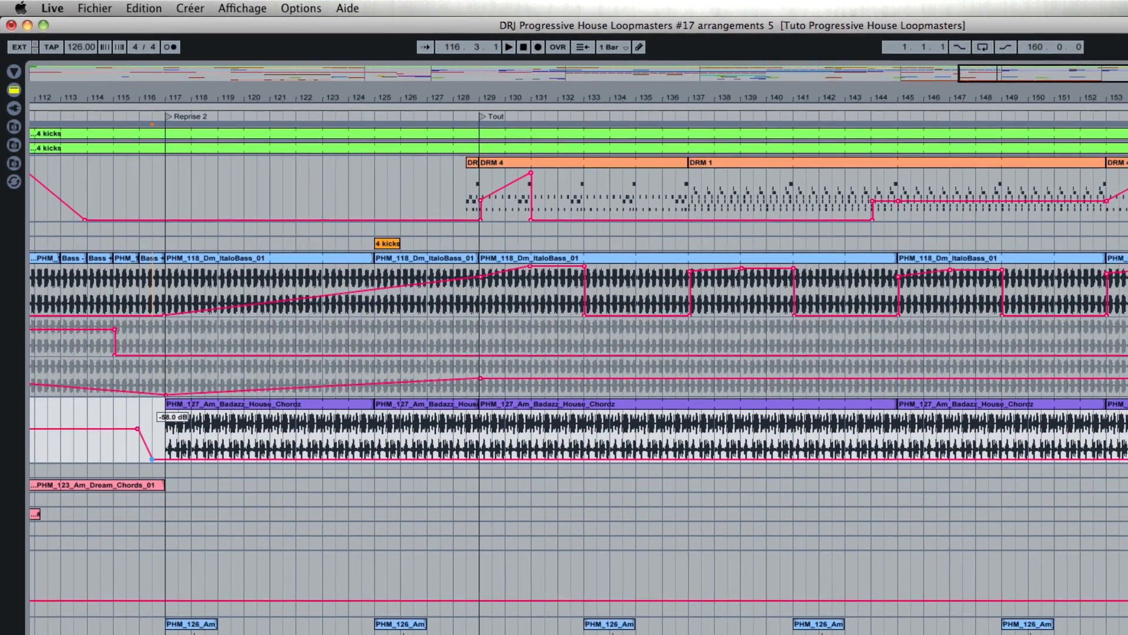
drag(155, 470, 162, 470)
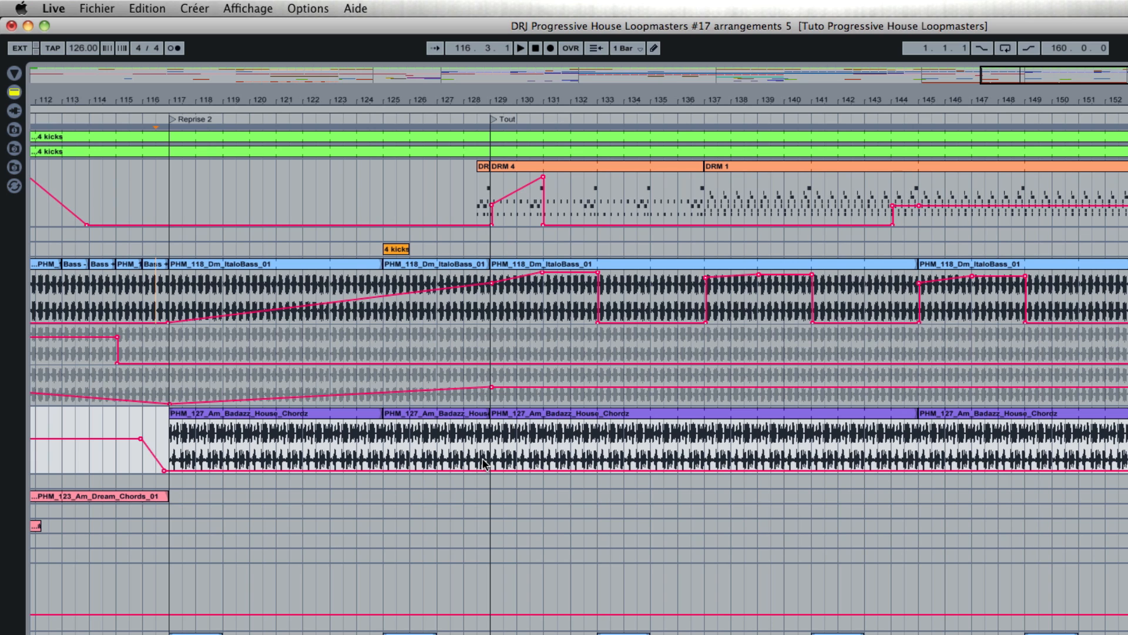
drag(490, 470, 491, 438)
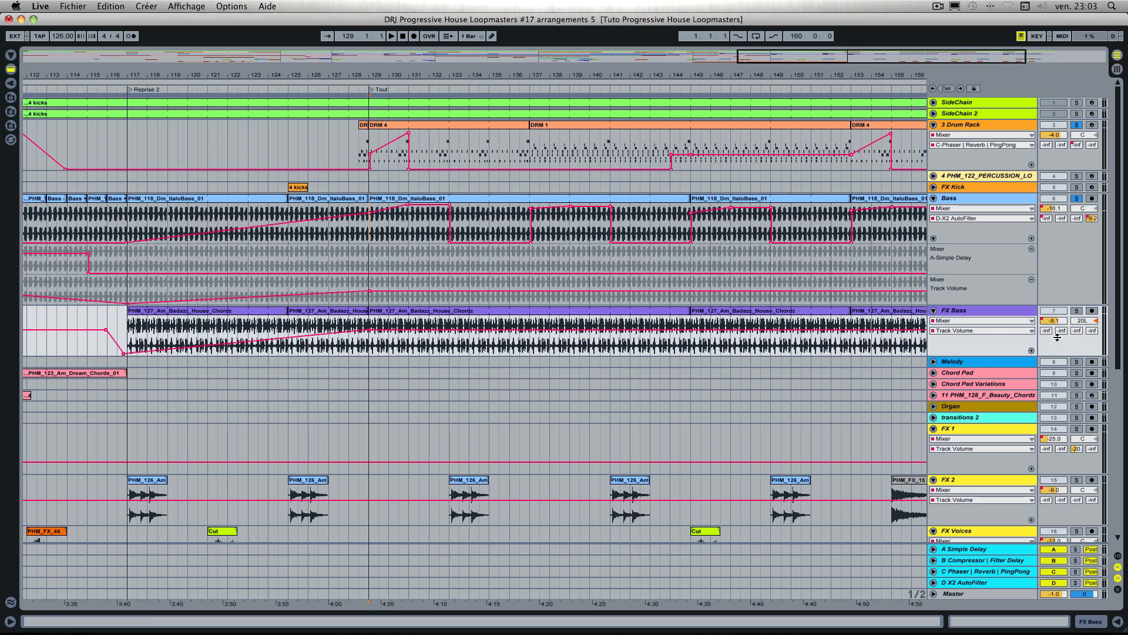
Step: Solo the FX Bass track and play Reprise 2 into Tout to check its volume fade-in
click(1076, 310)
click(132, 89)
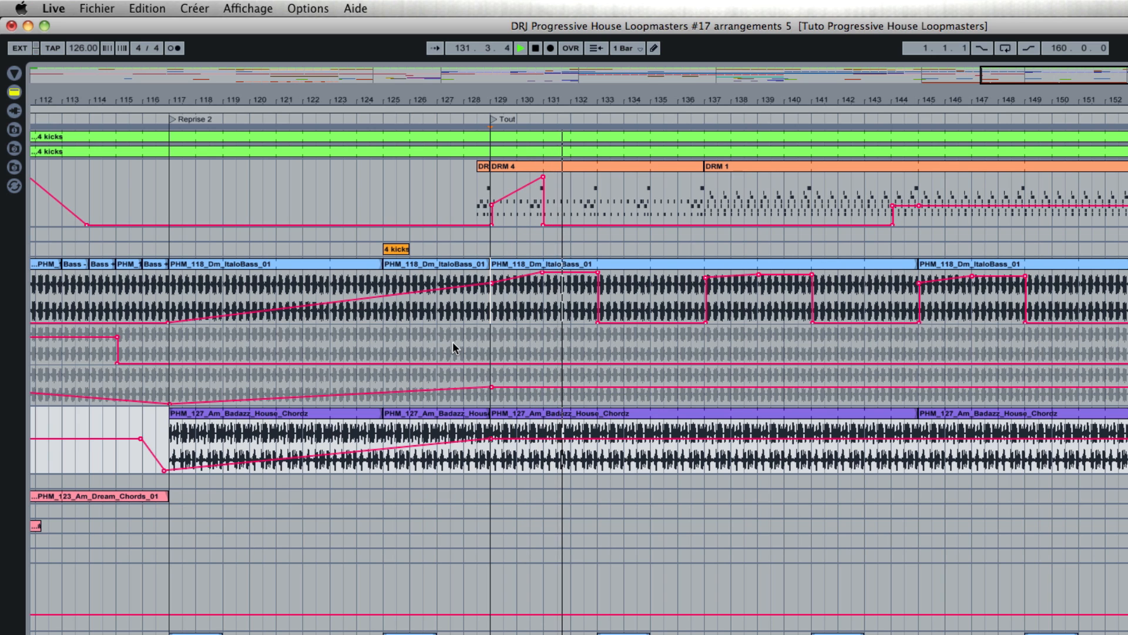
scroll(462, 347, right, 10)
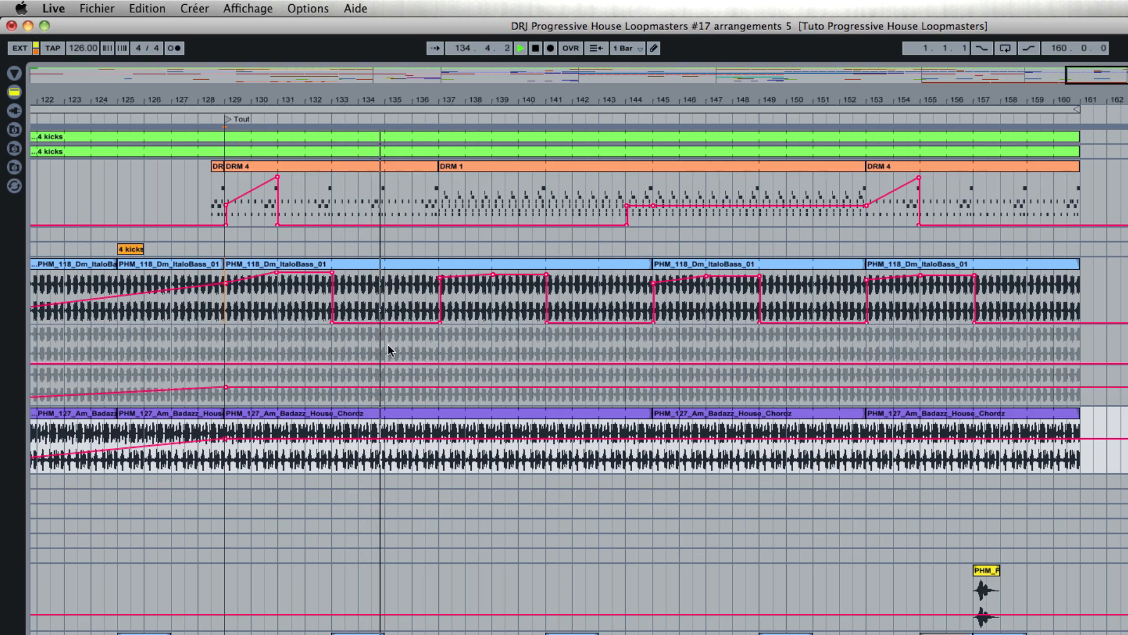
key(space)
Step: Review the FX Bass, FX 1, FX 2 and FX Voices clips and automation from Chute 2 through Tout to bar 161
scroll(294, 306, down, 5)
scroll(294, 306, left, 10)
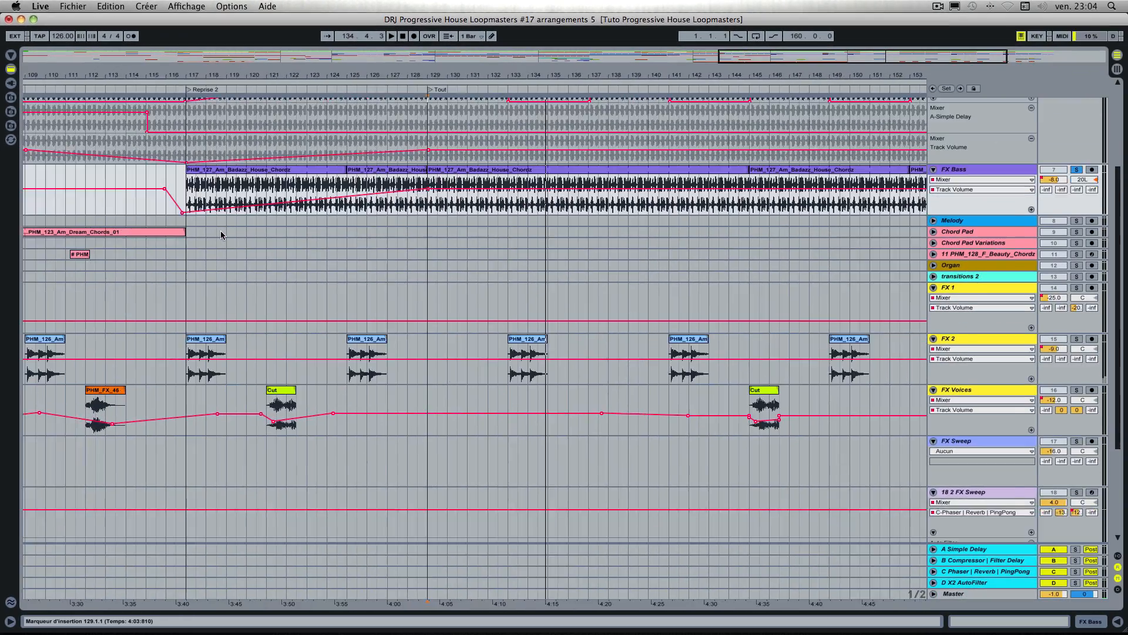
scroll(221, 235, down, 3)
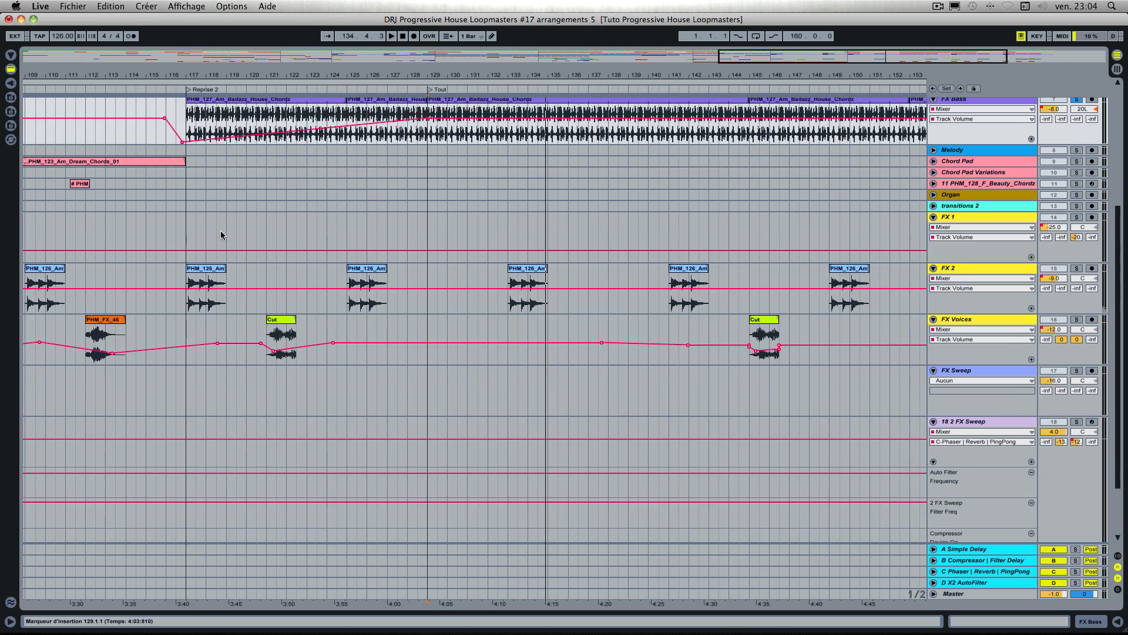
scroll(221, 235, left, 8)
scroll(221, 235, up, 6)
scroll(221, 236, down, 3)
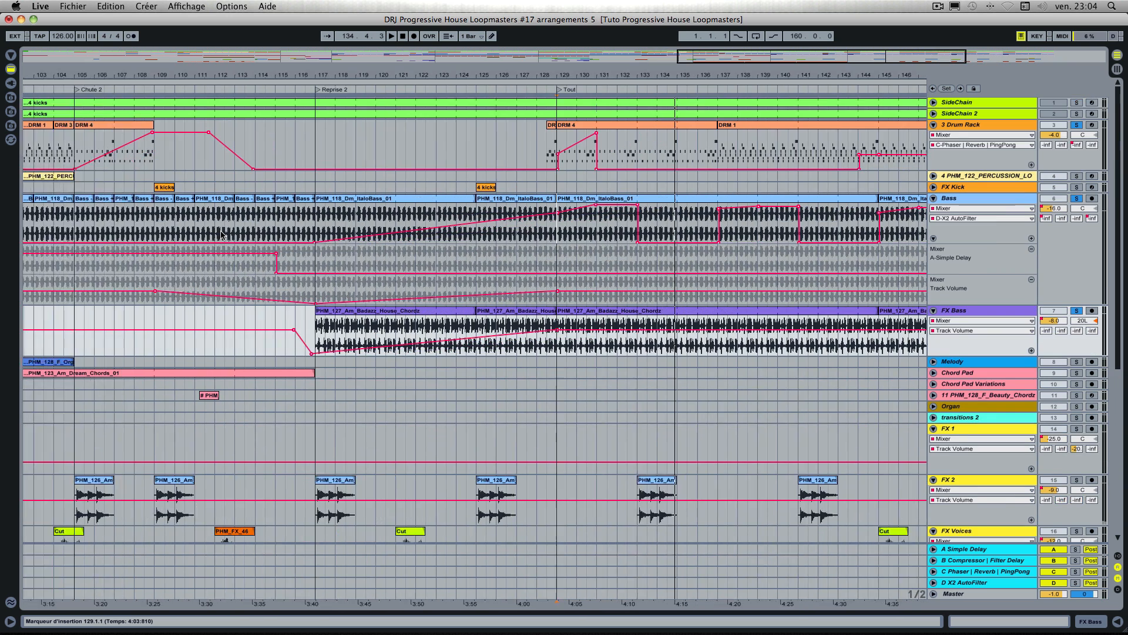
scroll(221, 236, right, 5)
scroll(221, 234, down, 2)
scroll(221, 234, right, 2)
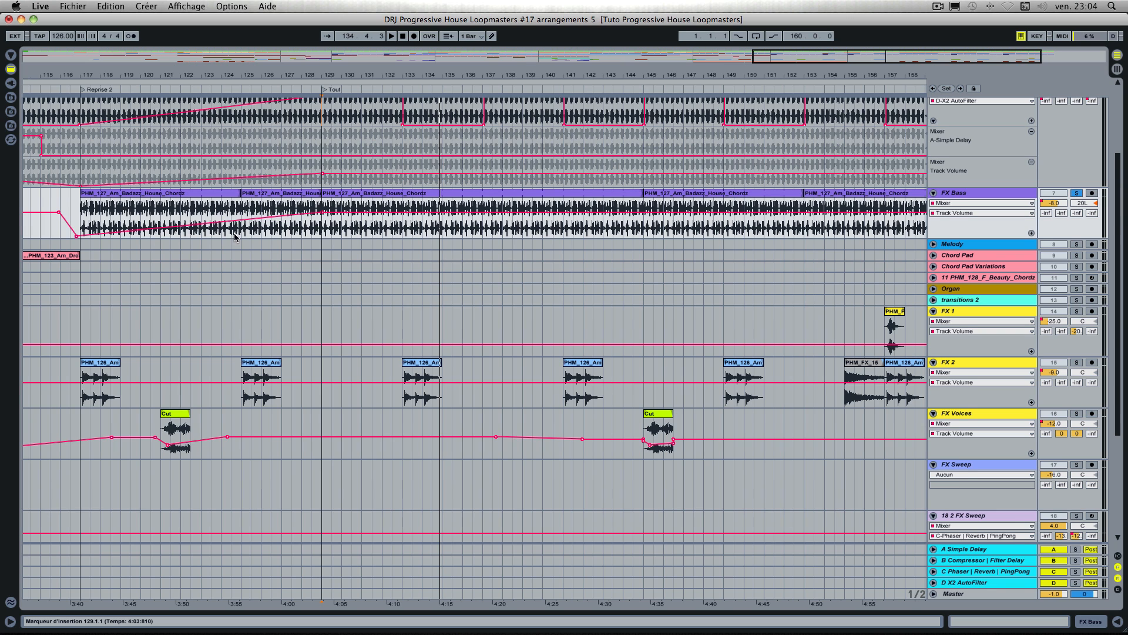
scroll(234, 233, down, 1)
scroll(234, 233, right, 2)
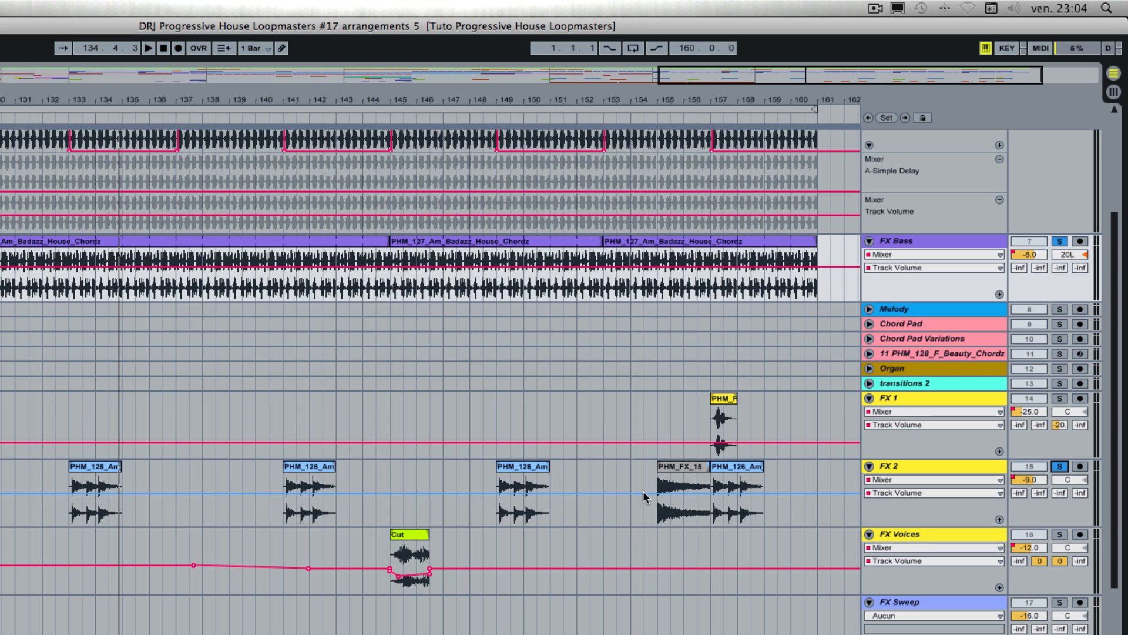
Step: Drop the FX 2 volume to about -32 dB at bar 155 and ramp it up beneath the PHM_FX_15 clip until bar 157
click(643, 492)
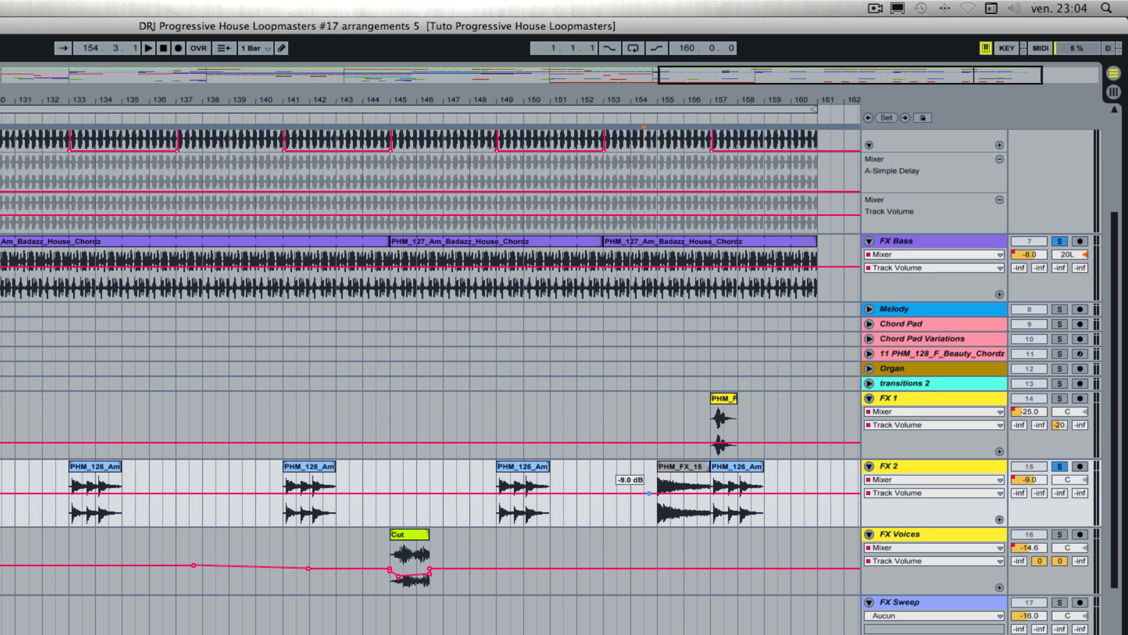
drag(670, 497, 669, 514)
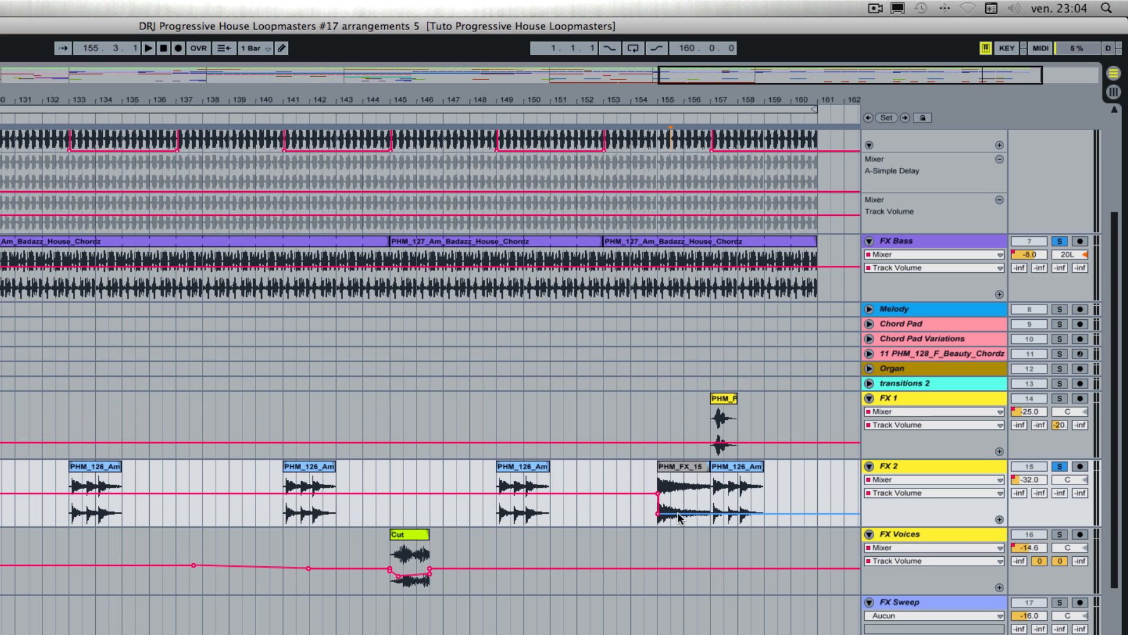
drag(693, 516, 693, 505)
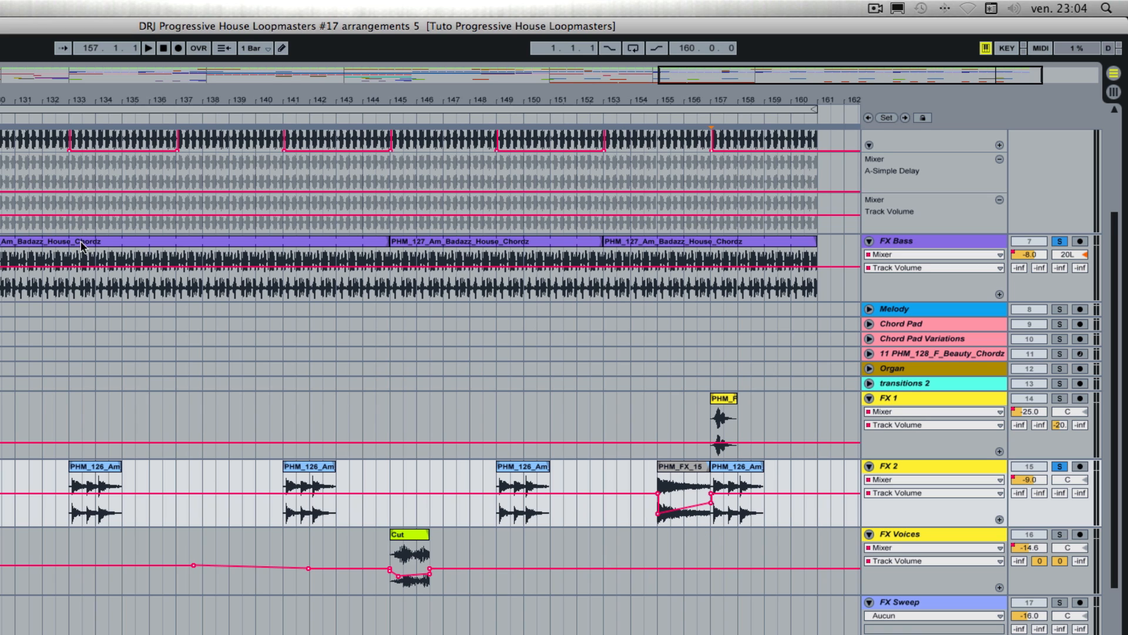
Step: Play the passage into bar 157 and shift the -9.0 dB FX 2 volume breakpoint slightly ahead of bar 155 to slope the drop
scroll(40, 235, left, 1)
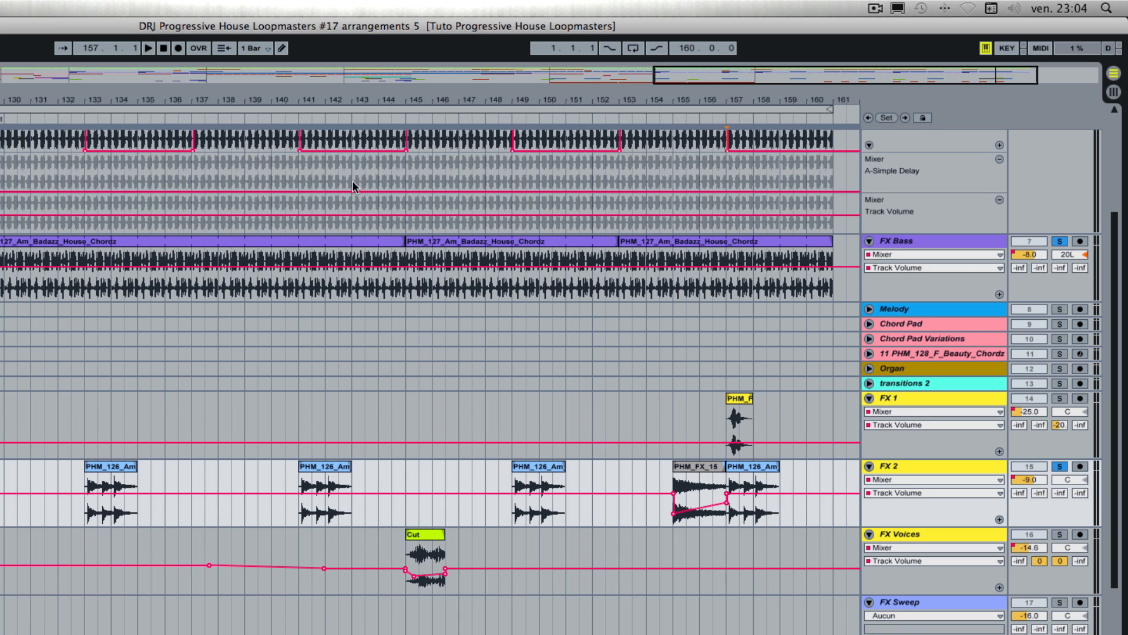
click(506, 115)
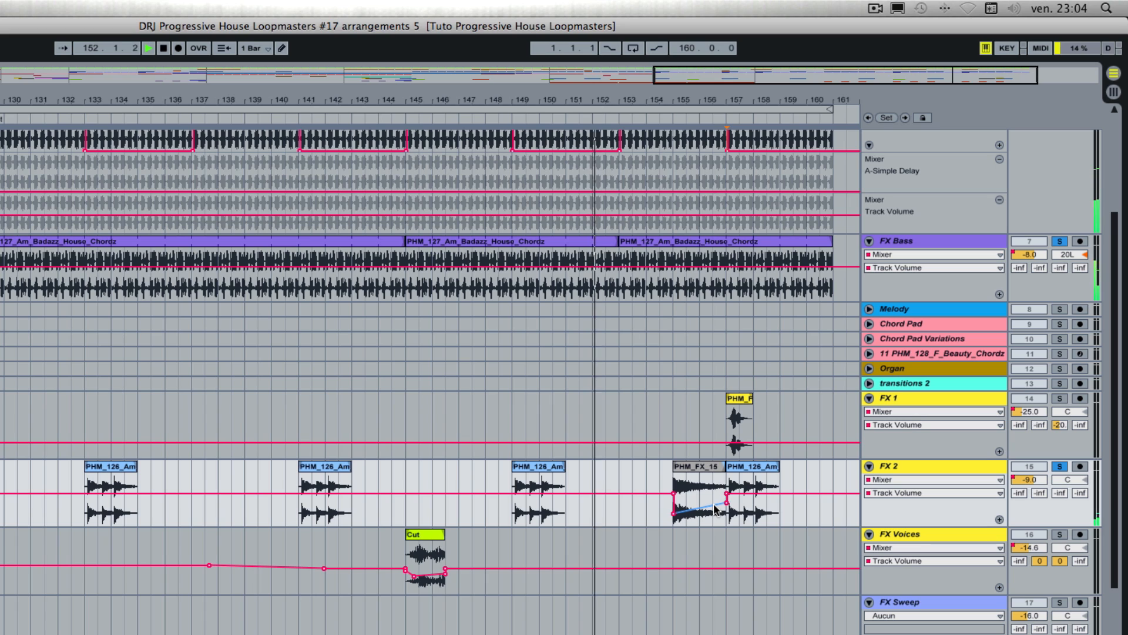
mouse_move(730, 503)
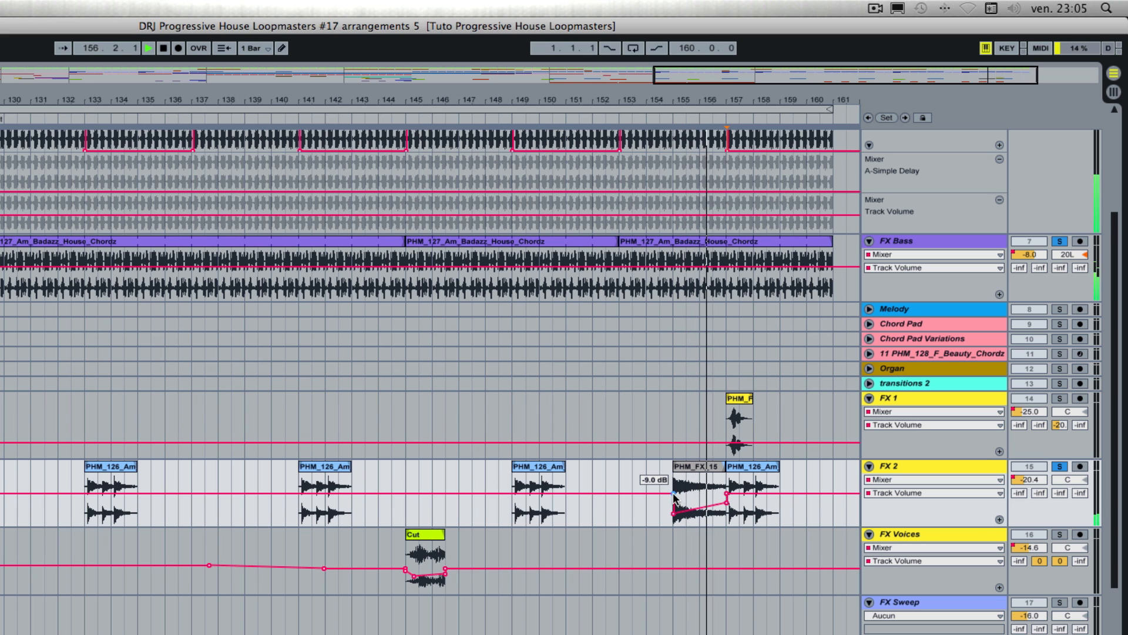
drag(674, 494, 667, 494)
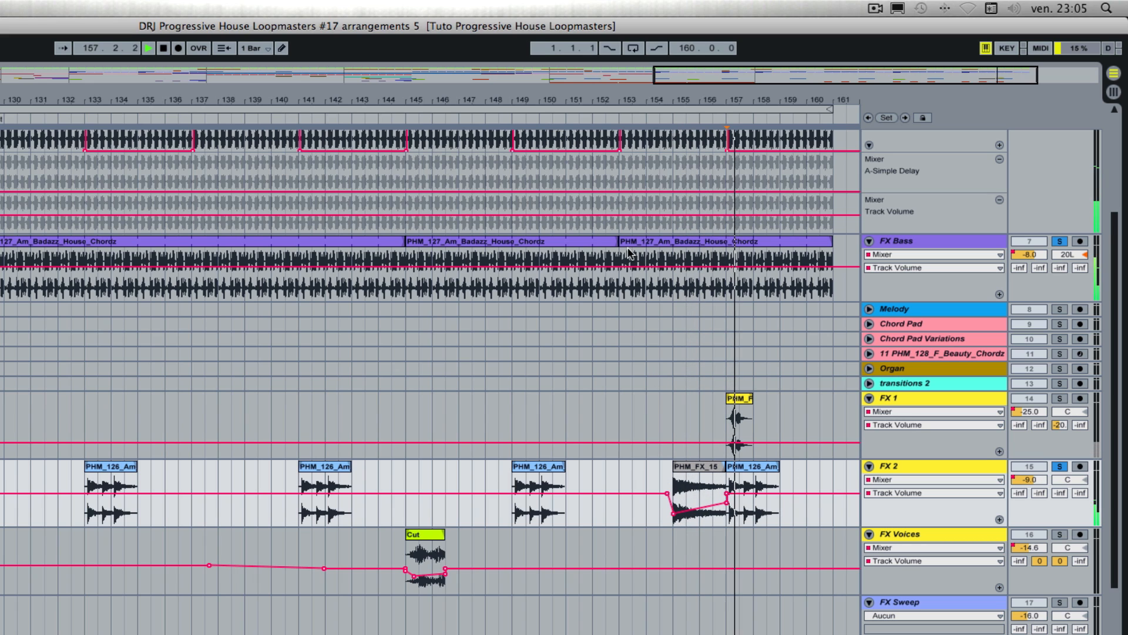
Step: Solo the FX 1 track and replay from just before bar 155 to check the FX 1 and FX 2 clips together
click(667, 118)
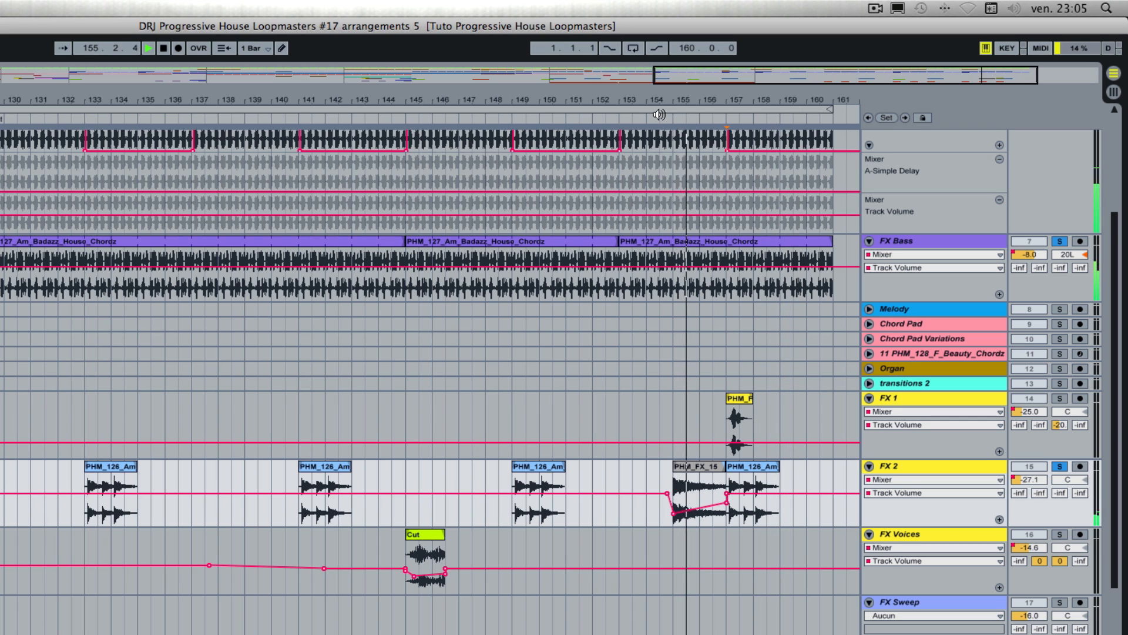
click(654, 421)
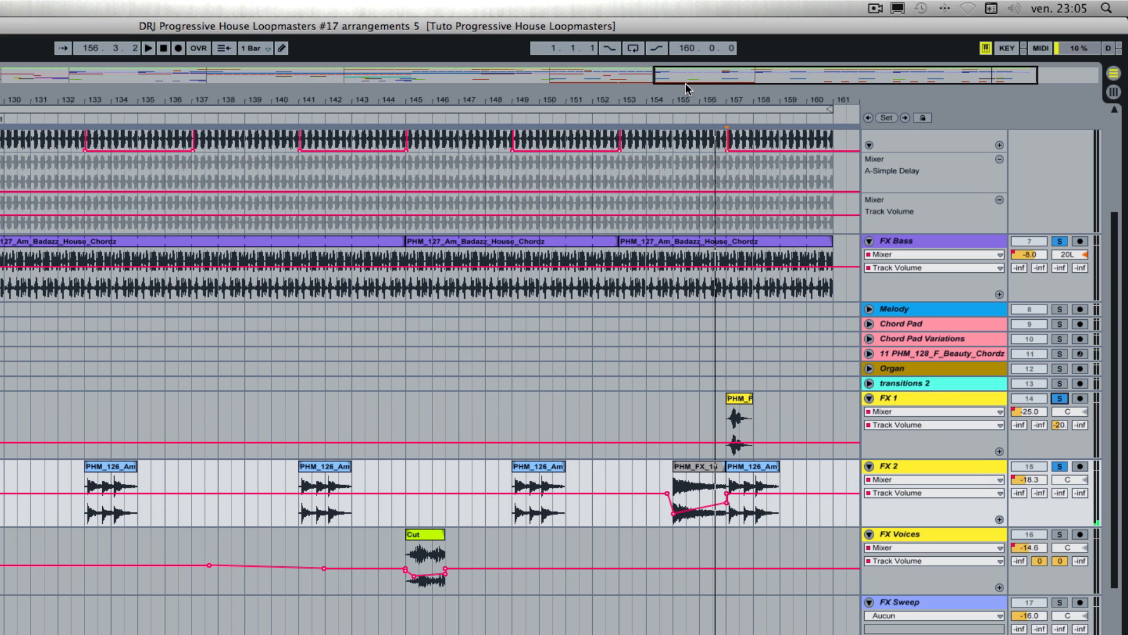
click(660, 115)
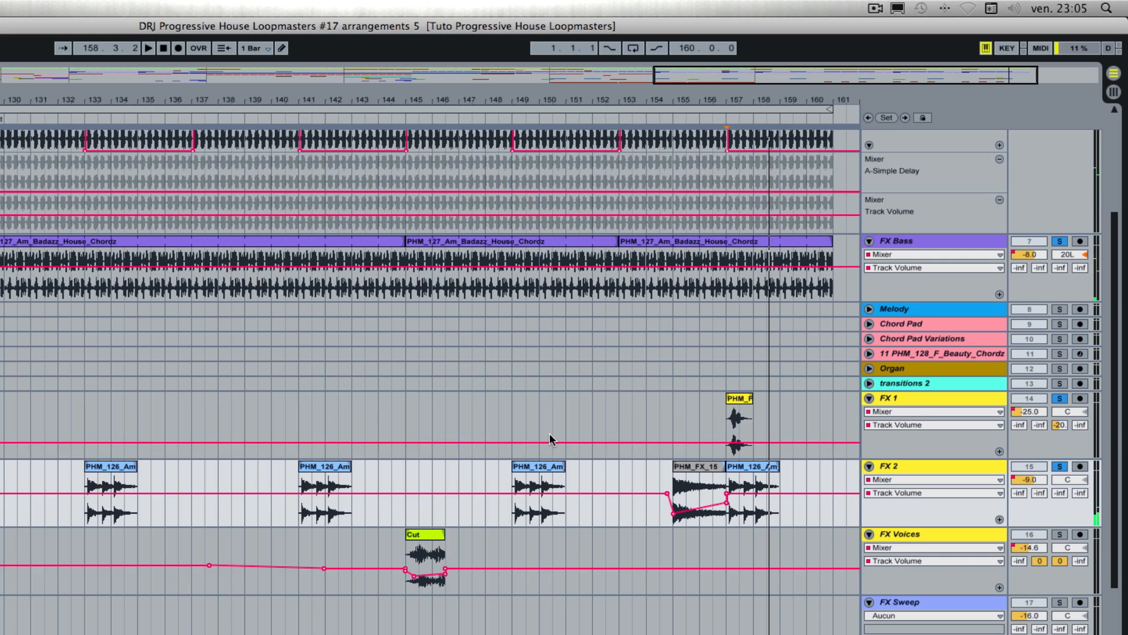
Step: Lower the FX Voices volume to -23 dB on the Cut clip at bar 145, sloping down from just before it
scroll(548, 433, left, 10)
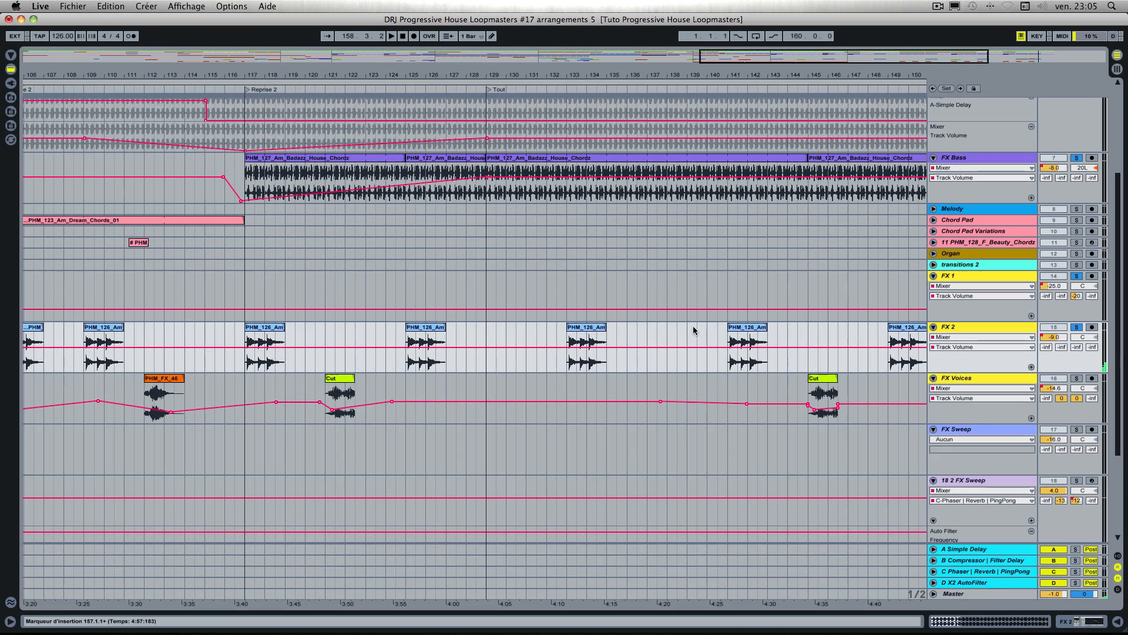
scroll(571, 331, down, 3)
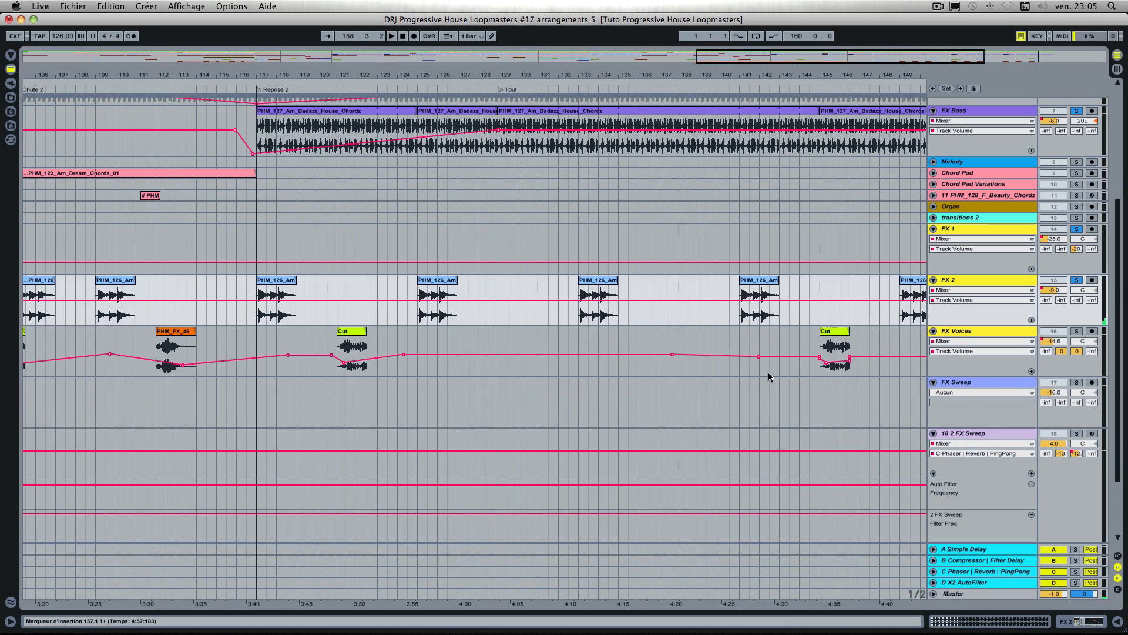
scroll(767, 371, right, 3)
click(727, 369)
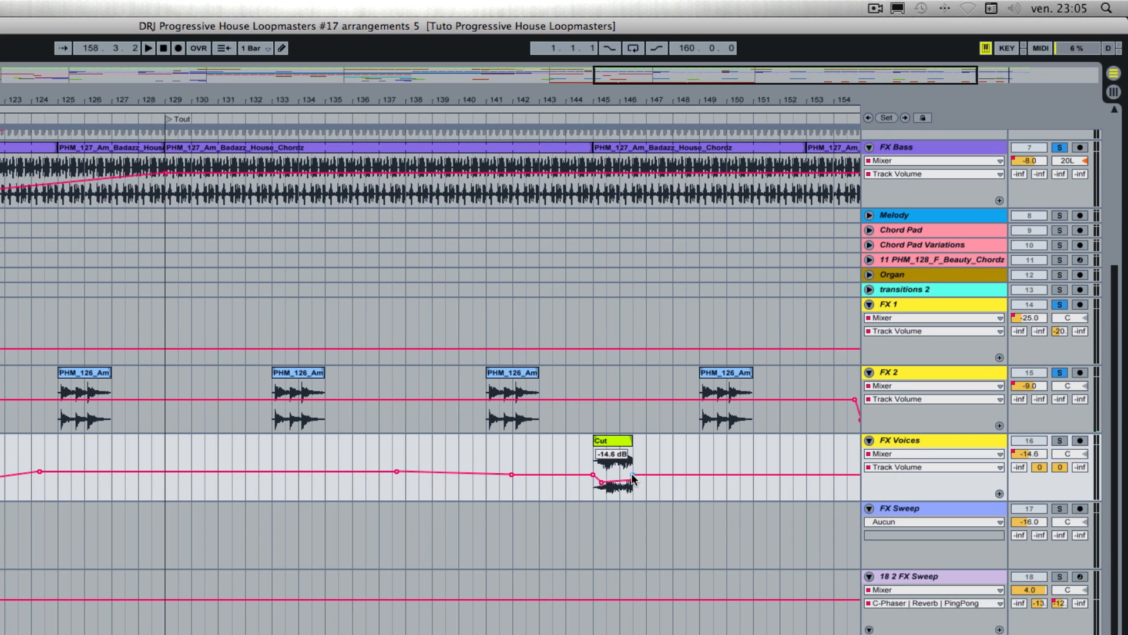
drag(632, 473, 633, 483)
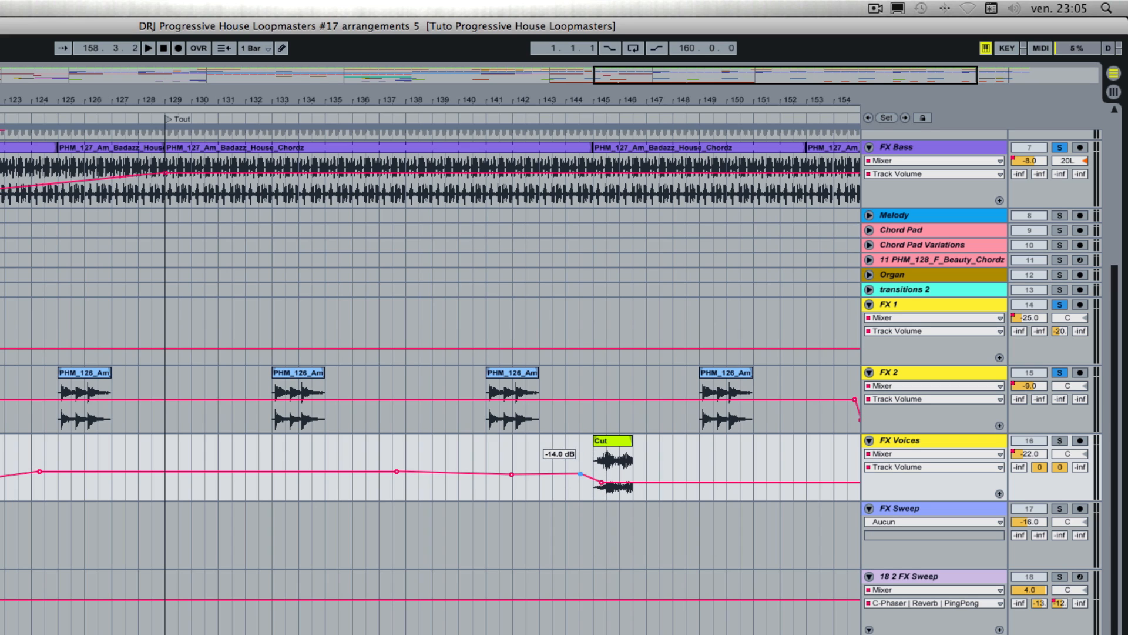
click(510, 473)
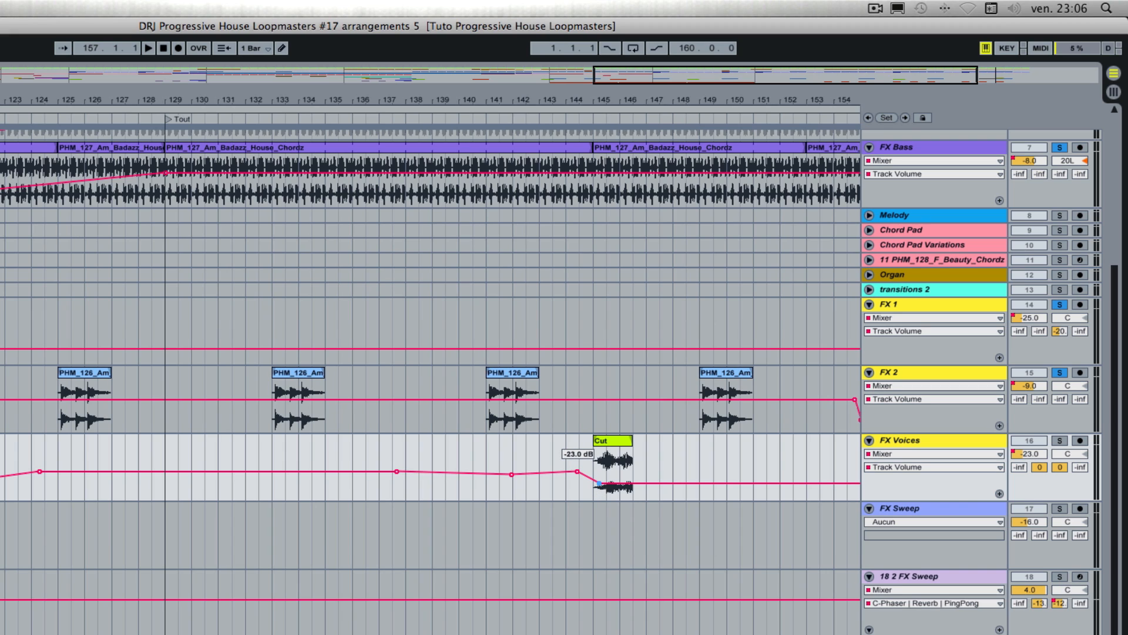
Step: Ramp the FX Voices volume from the Cut clip back up to about -10 dB near bar 149
click(674, 482)
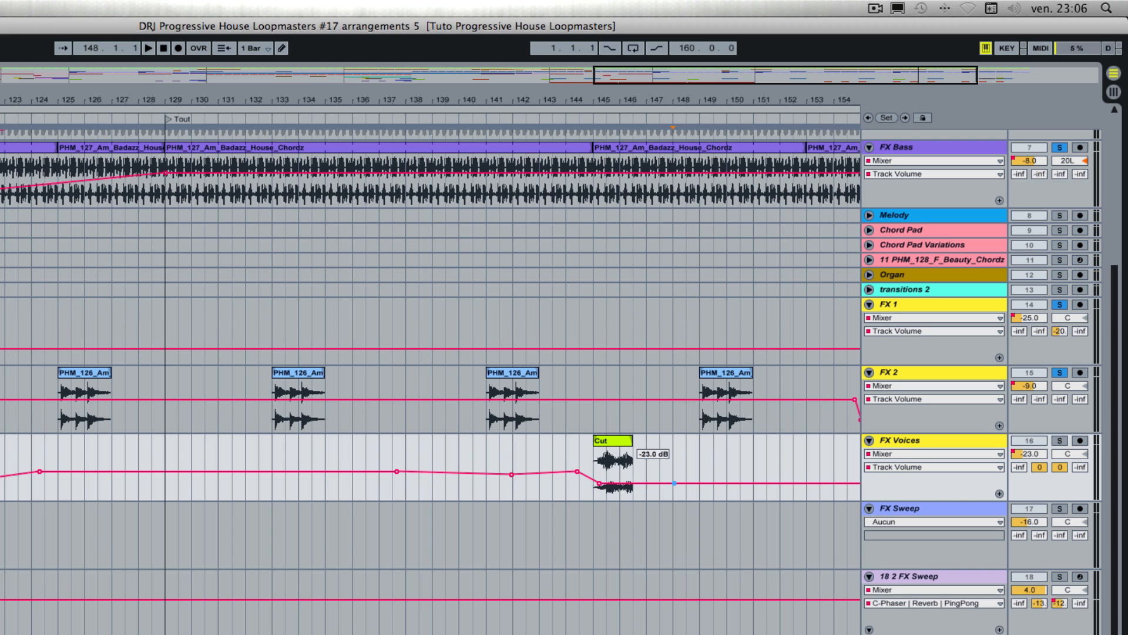
drag(674, 482, 674, 480)
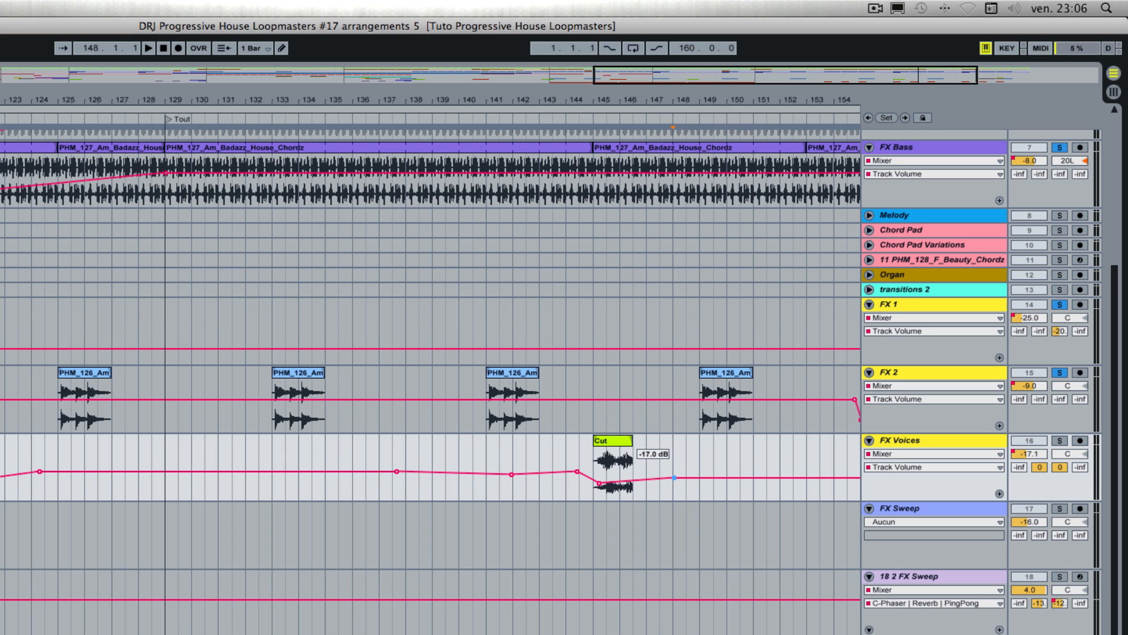
drag(674, 477, 698, 469)
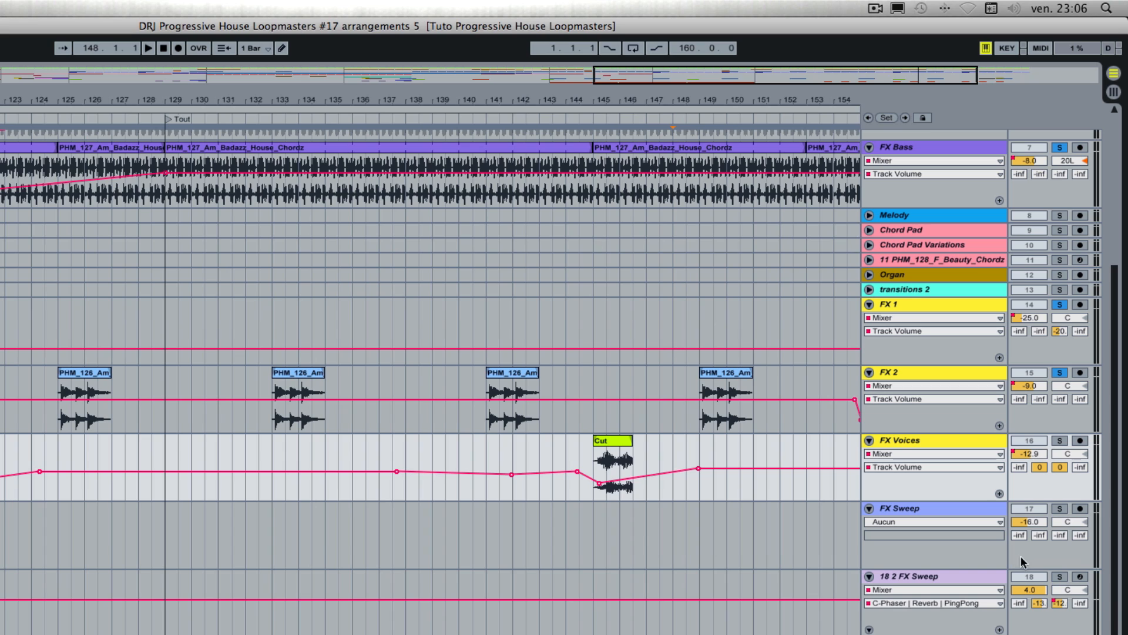
Step: Solo the FX Voices track and play from about bar 141 to bar 160 to check its volume automation
click(1061, 441)
click(488, 117)
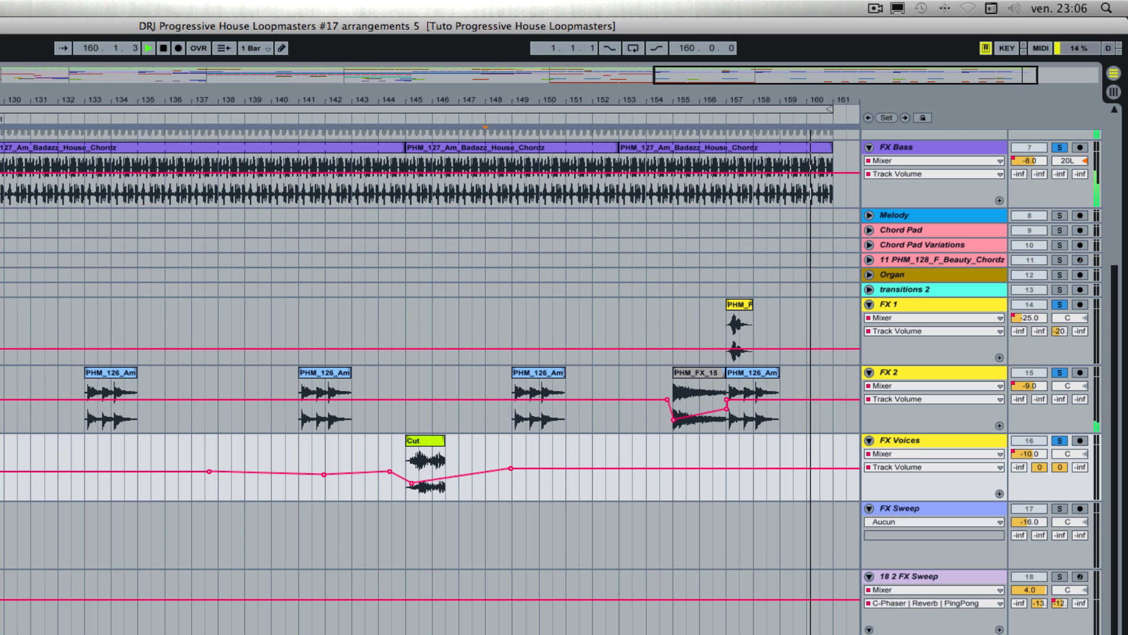
key(space)
Step: Solo the Massive Audio track and play its first Drive Me Nuts clip from about bar 137
scroll(276, 433, down, 5)
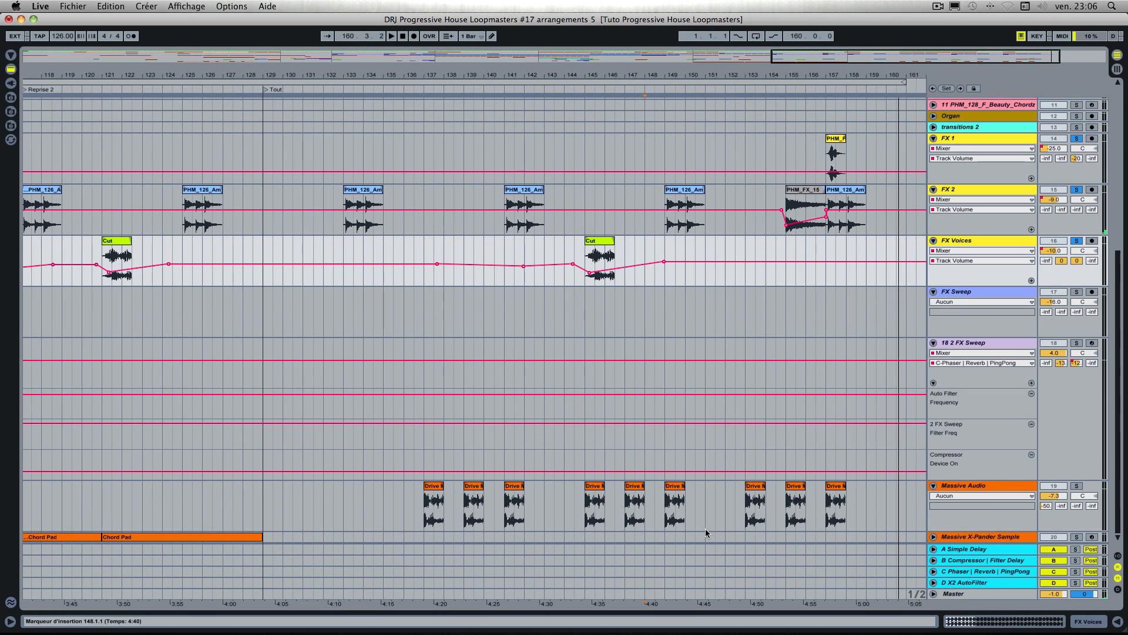
click(1077, 486)
click(414, 87)
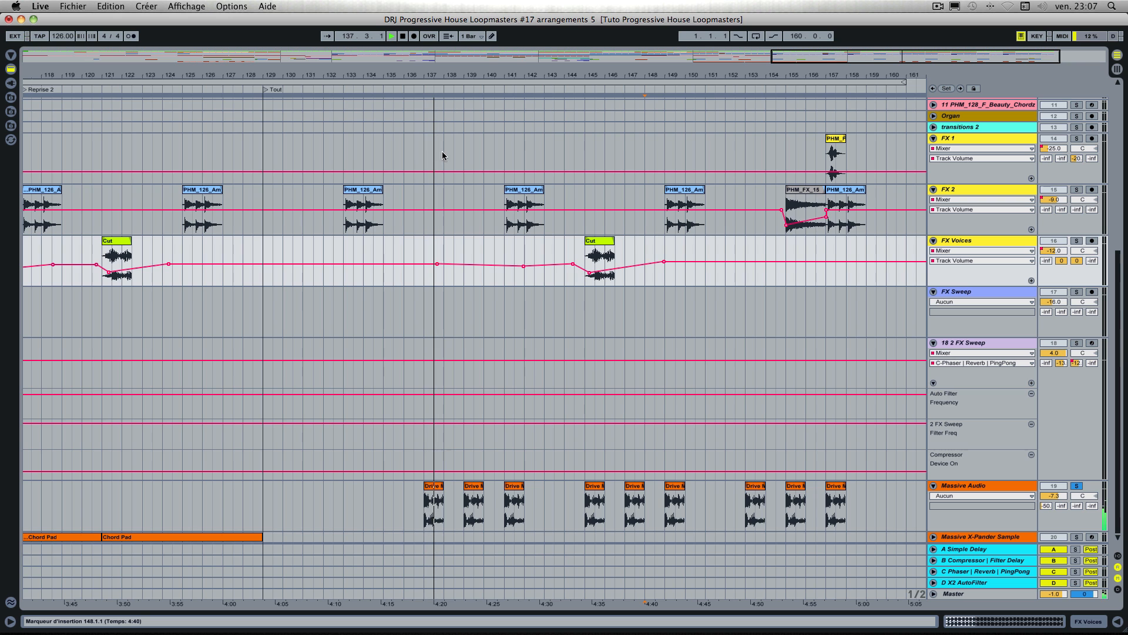
key(space)
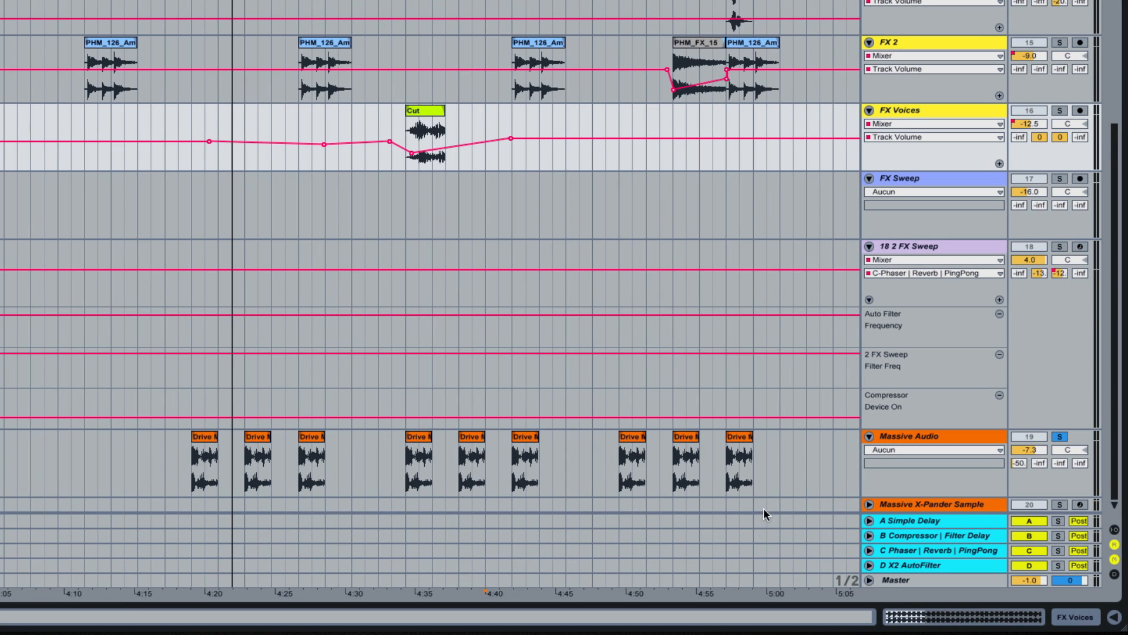
Step: Show the Massive Audio track's Mixer automation for the D-X2 AutoFilter send
click(890, 449)
click(891, 476)
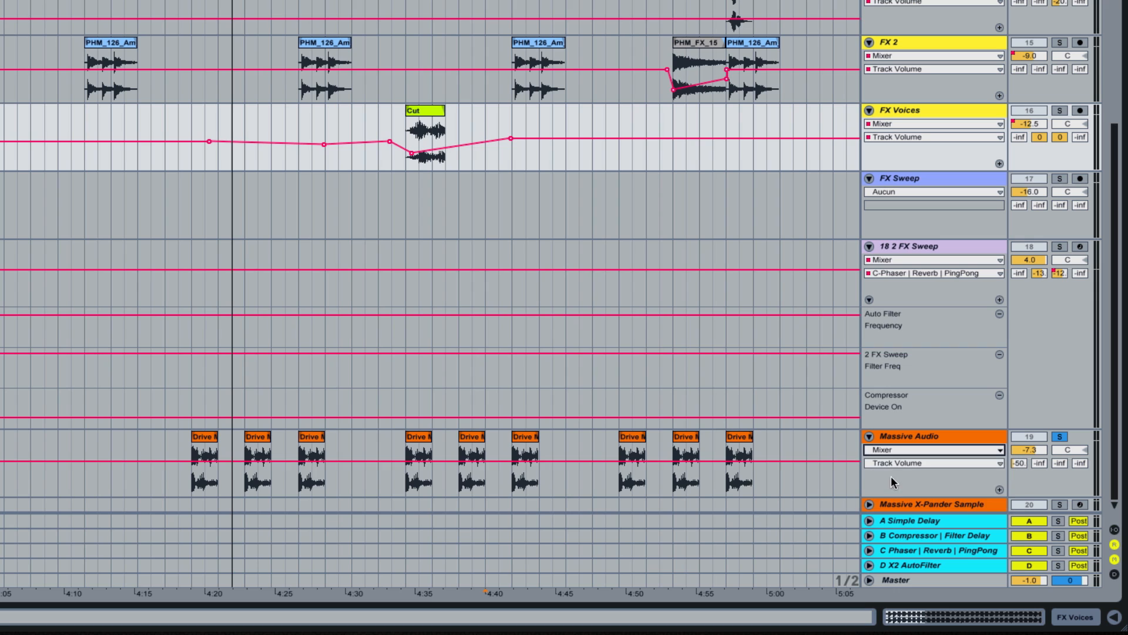
click(891, 463)
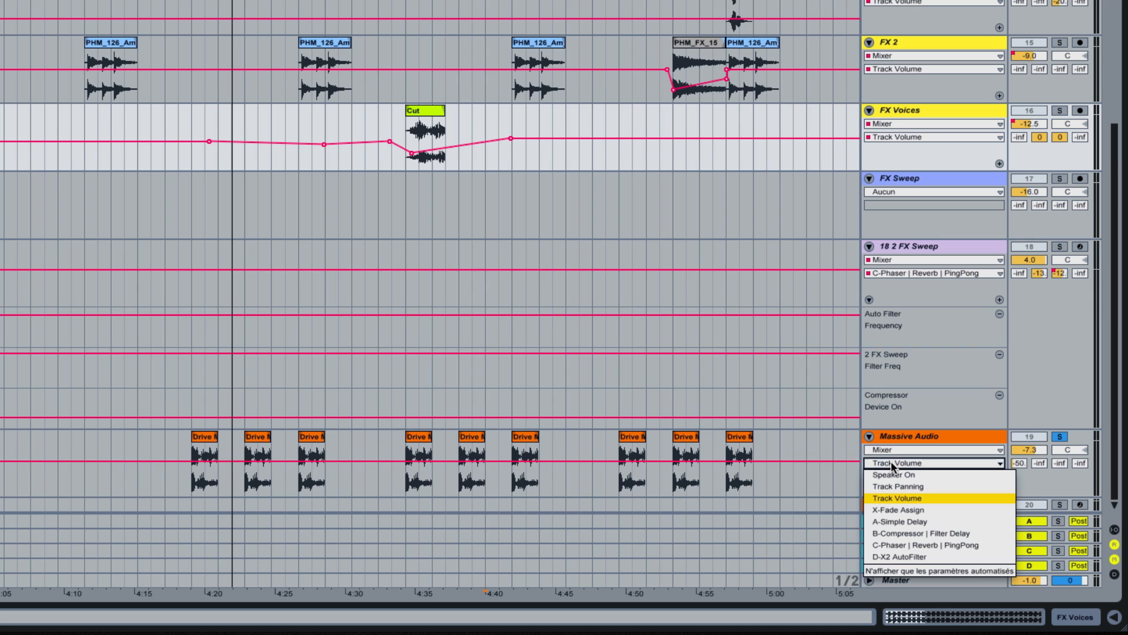
click(890, 555)
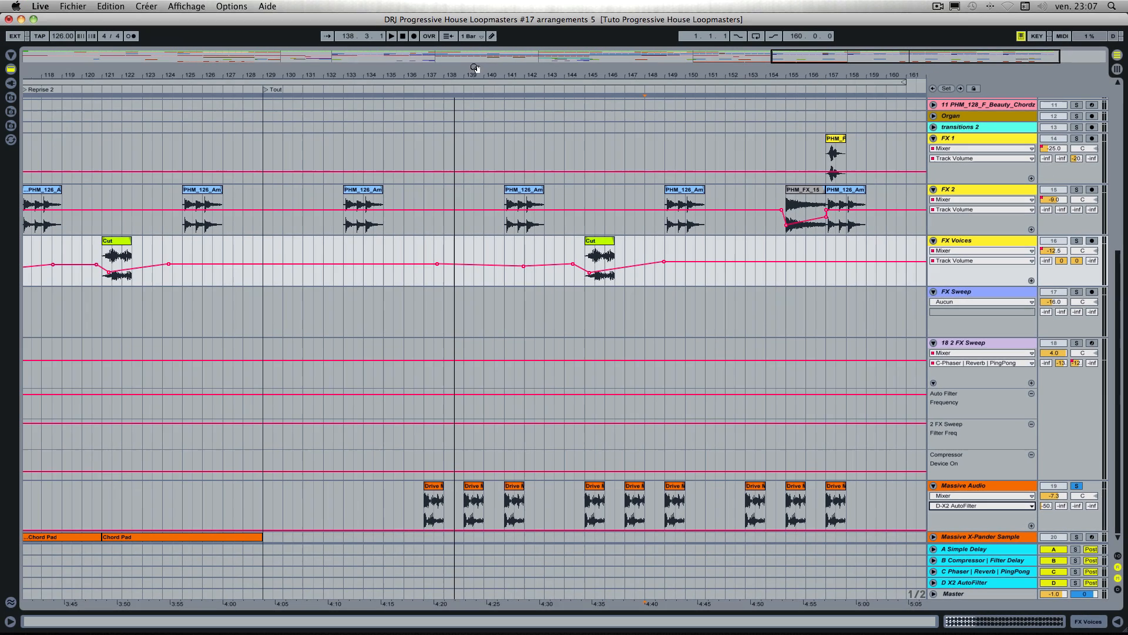
Step: Add two breakpoints to Massive Audio's D-X2 AutoFilter send within the first Drive Me Nuts clip at bar 137
drag(900, 57, 901, 99)
scroll(586, 242, right, 5)
scroll(586, 242, right, 1)
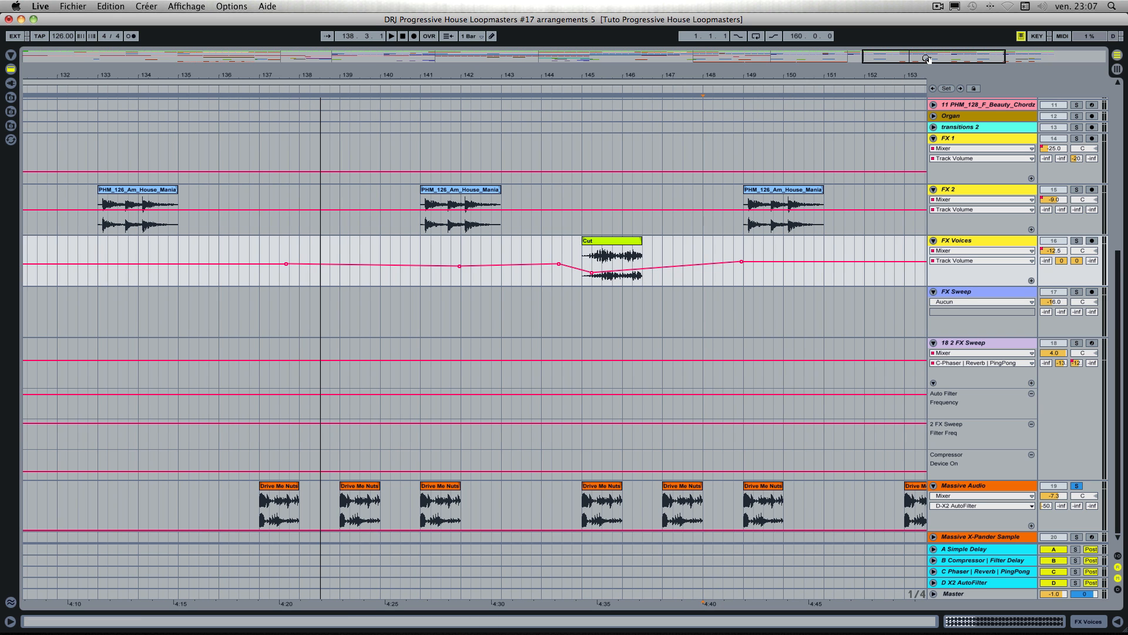
drag(927, 59, 927, 59)
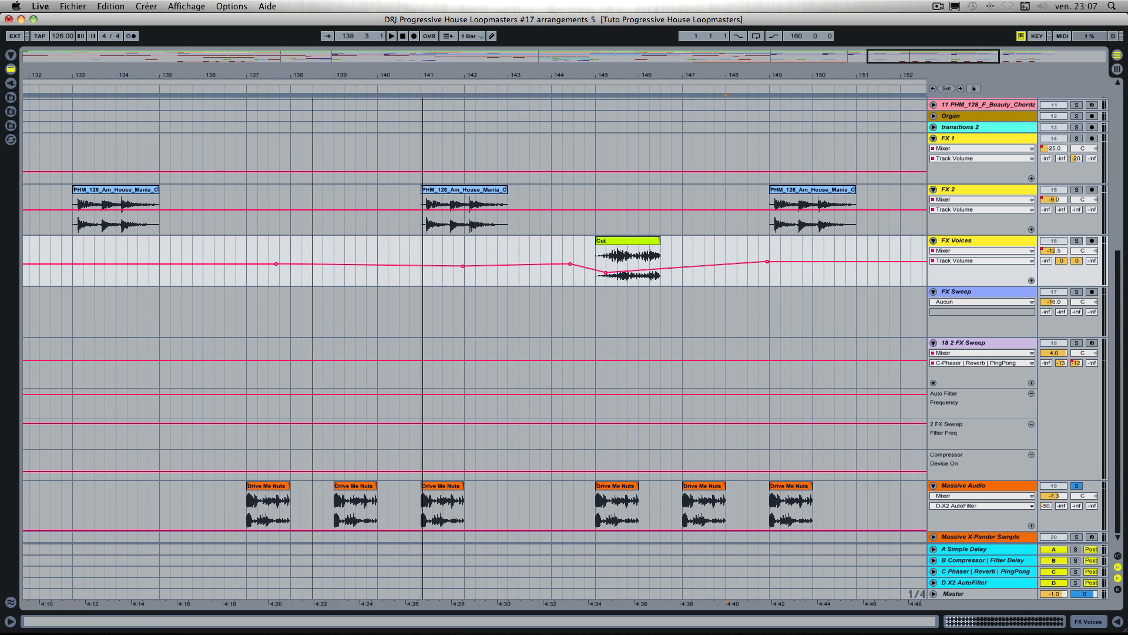
scroll(476, 337, left, 5)
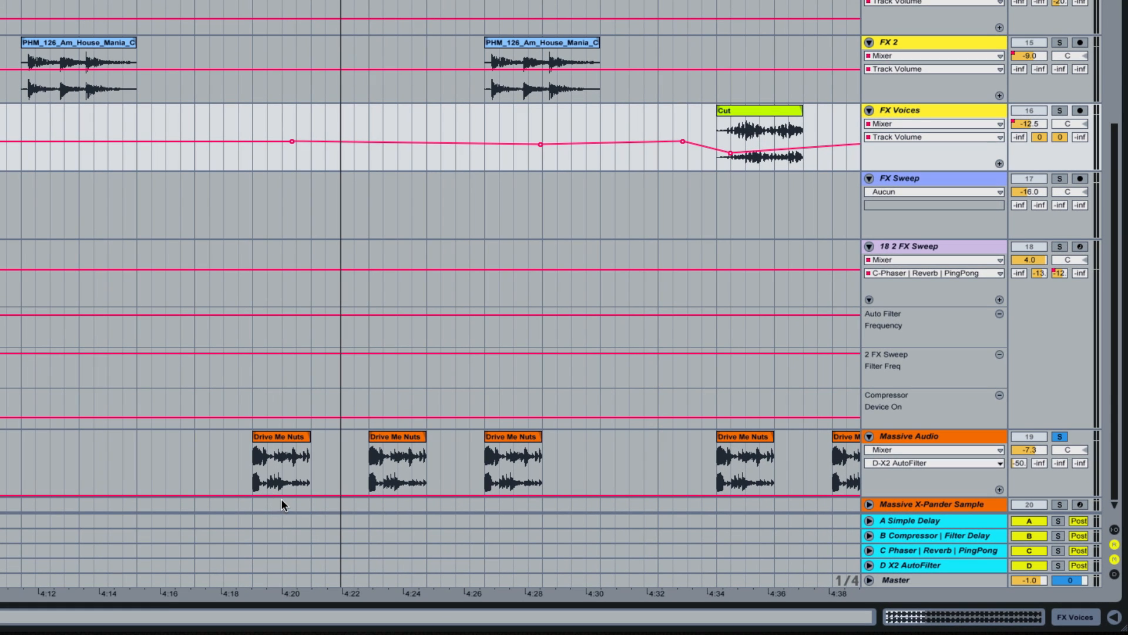
click(267, 497)
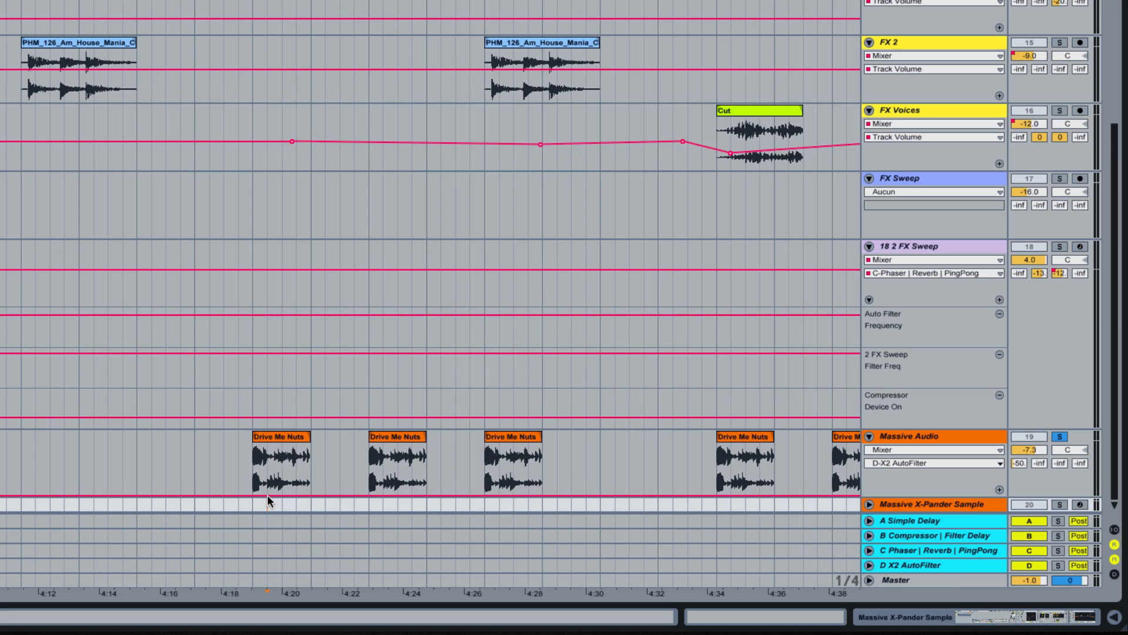
click(267, 494)
click(268, 496)
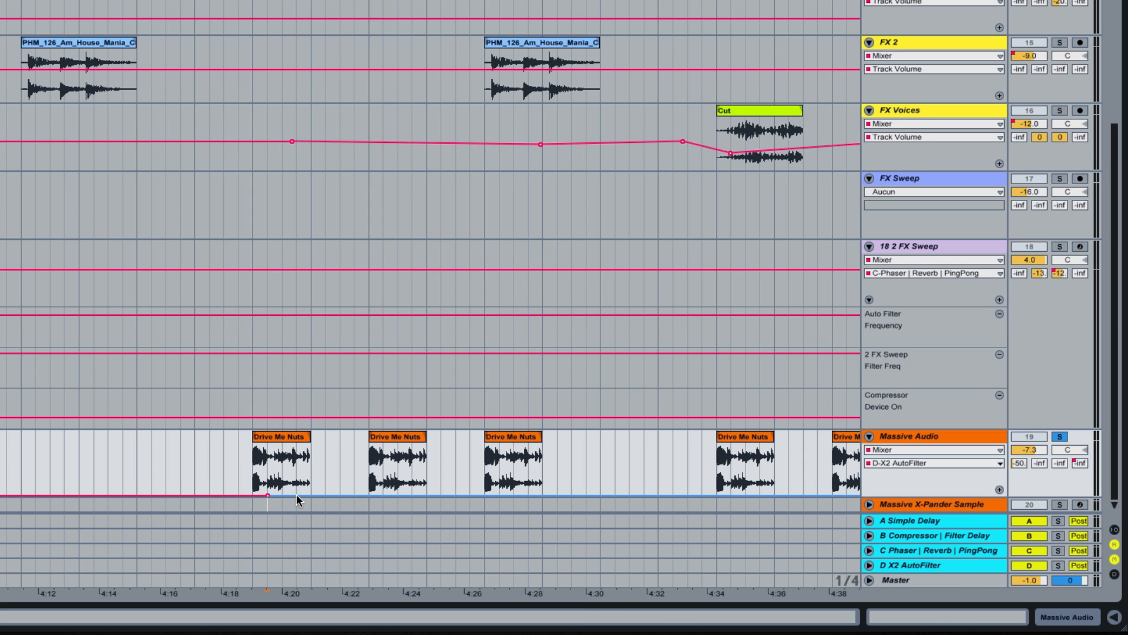
click(296, 495)
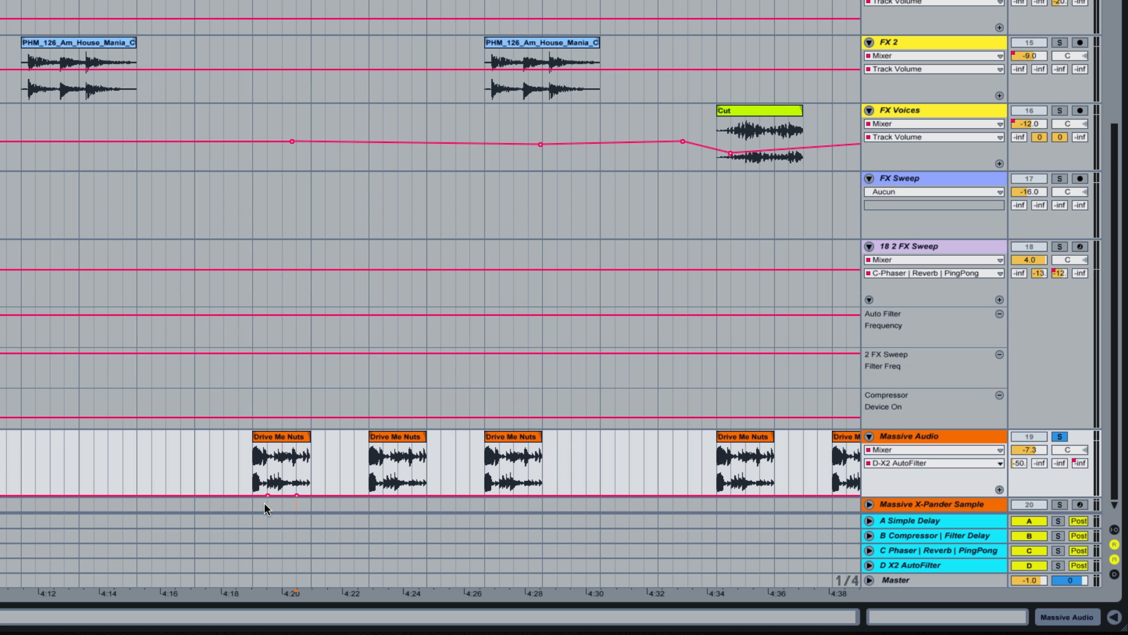
Step: Add two inner breakpoints to Massive Audio's D-X2 AutoFilter send in the bar 137 clip, raise both to 0 dB and play it back
click(278, 495)
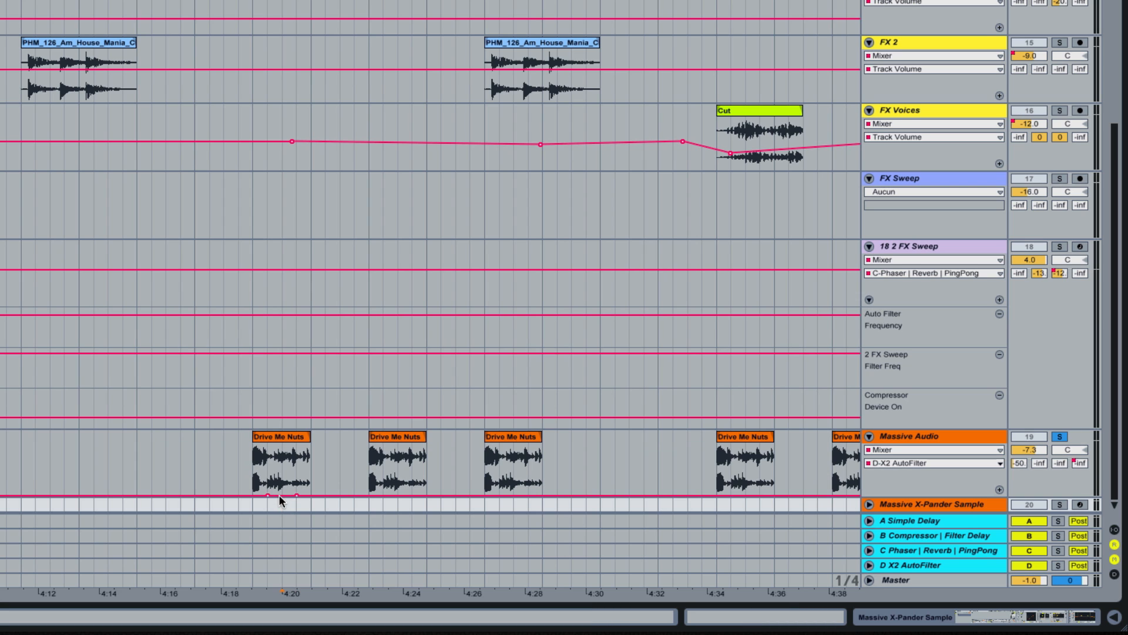
click(288, 494)
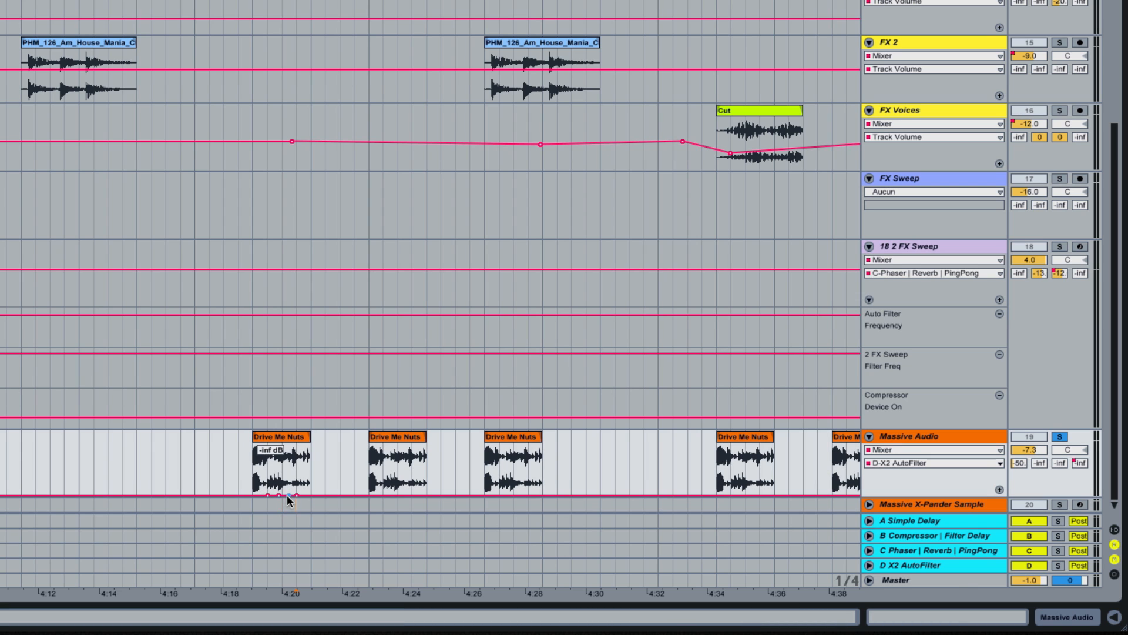
key(Down)
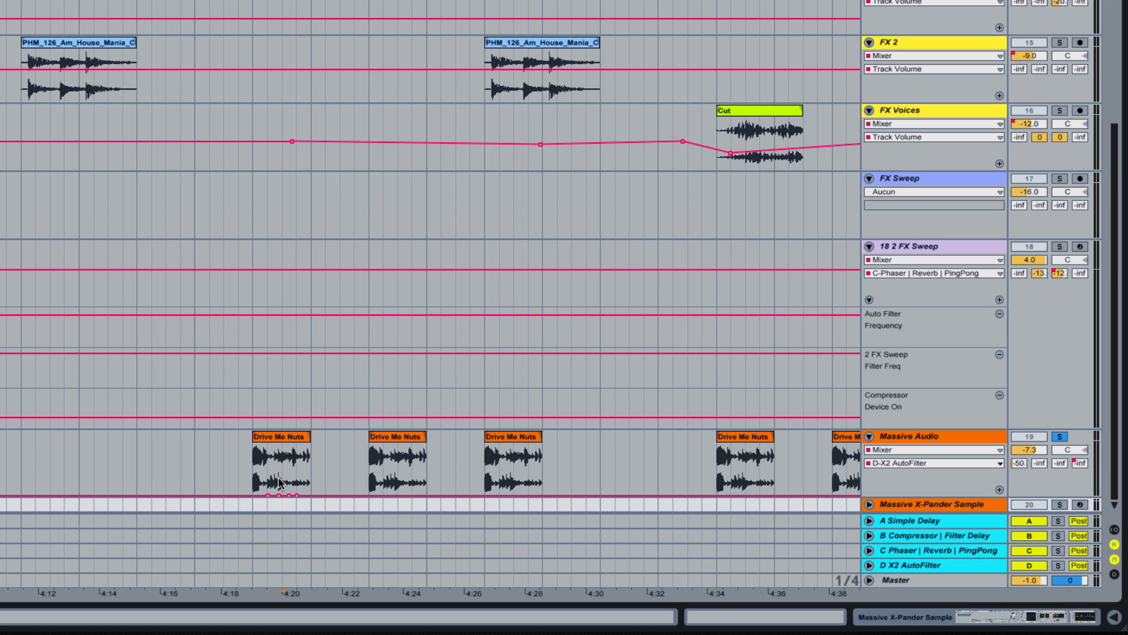
drag(279, 495, 274, 446)
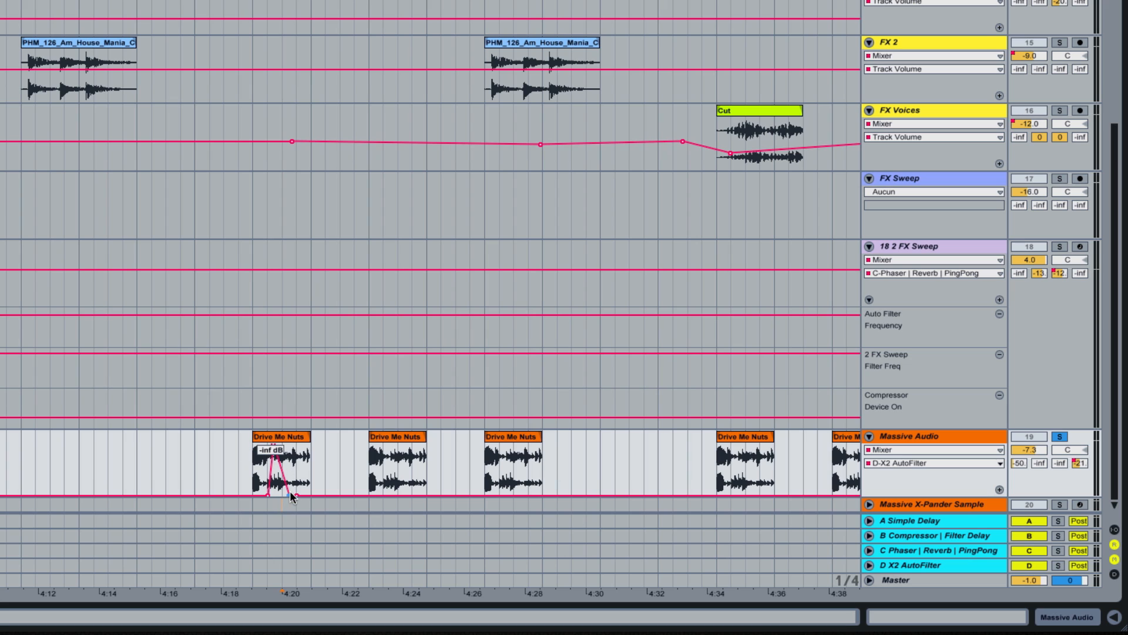
drag(289, 495, 289, 449)
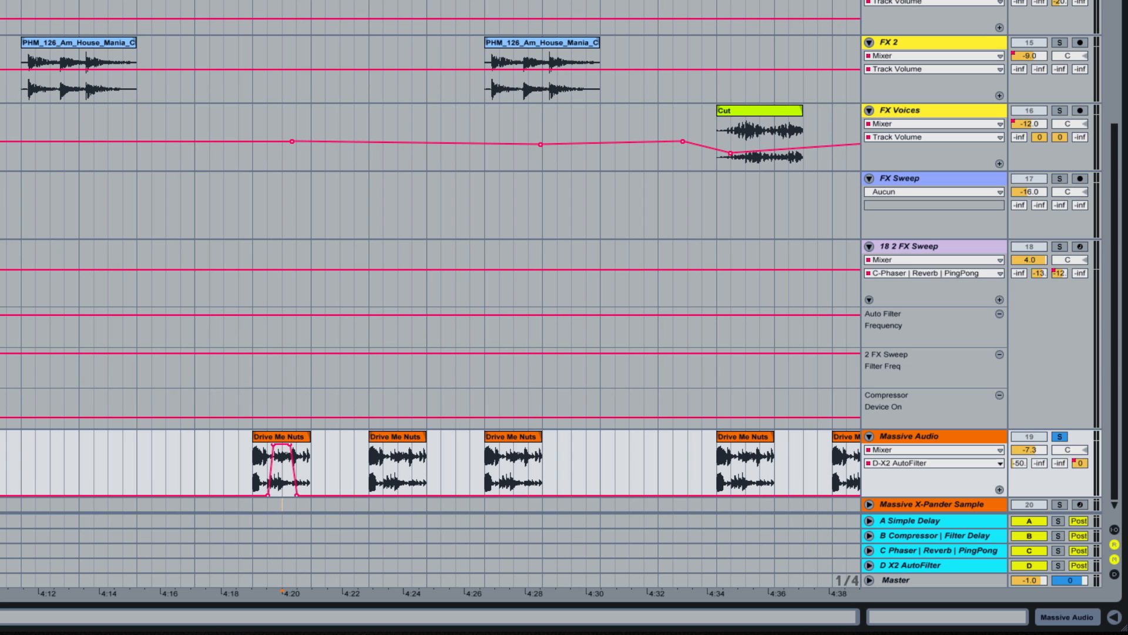
key(space)
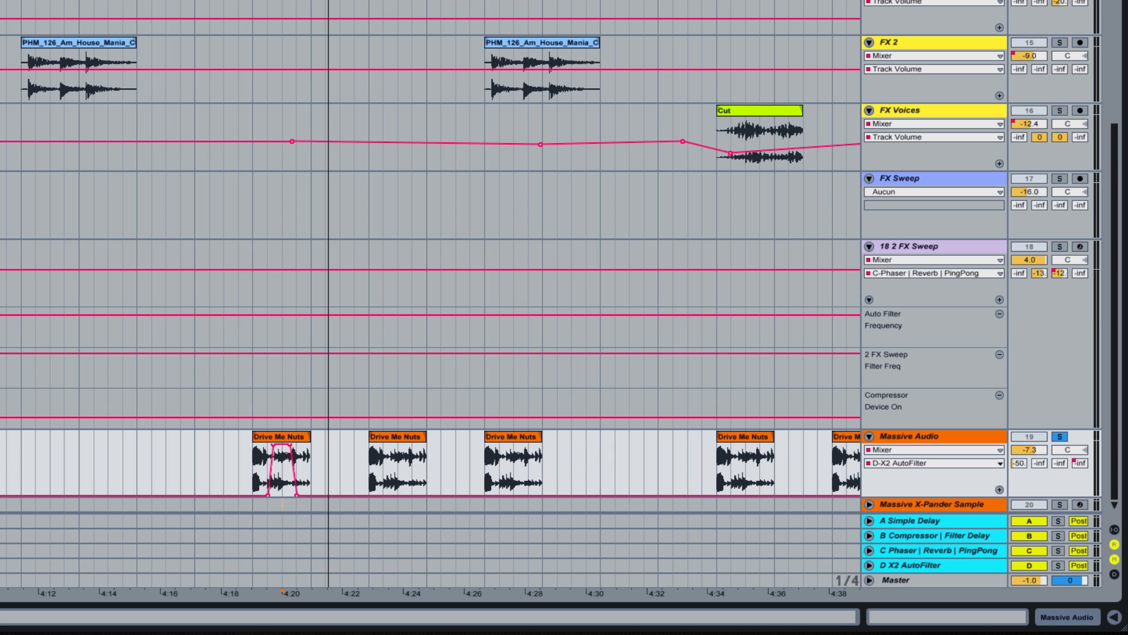
key(space)
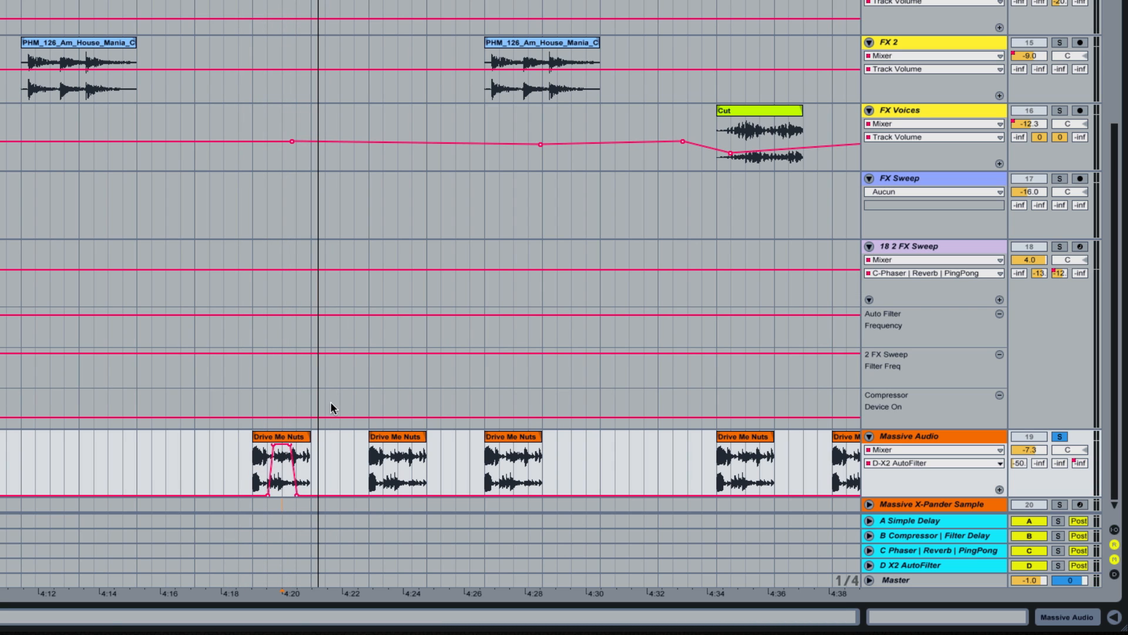
Step: Copy the D-X2 AutoFilter envelope of the bar 137 Drive Me Nuts clip onto the Massive Audio clips at bars 139 and 141
drag(255, 477, 311, 476)
right_click(299, 471)
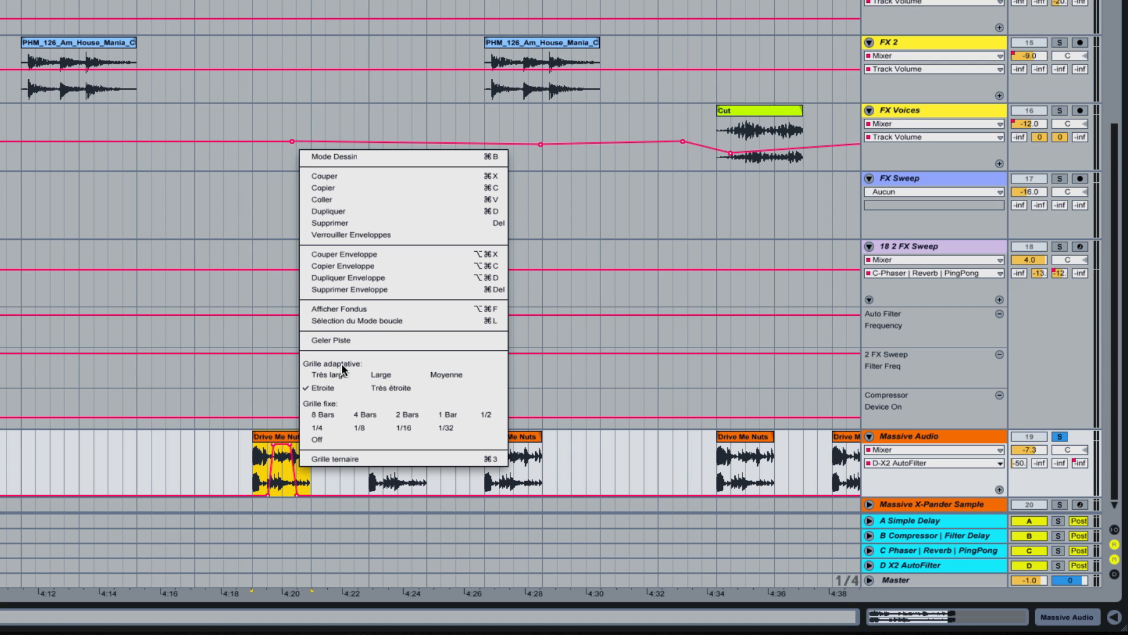
click(345, 266)
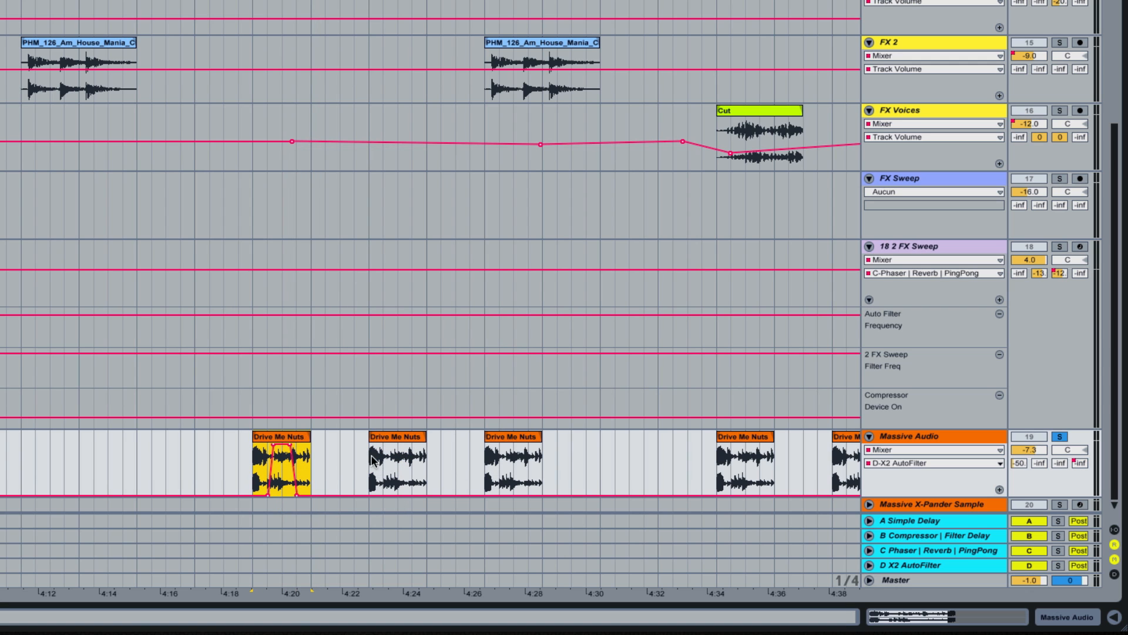
right_click(371, 464)
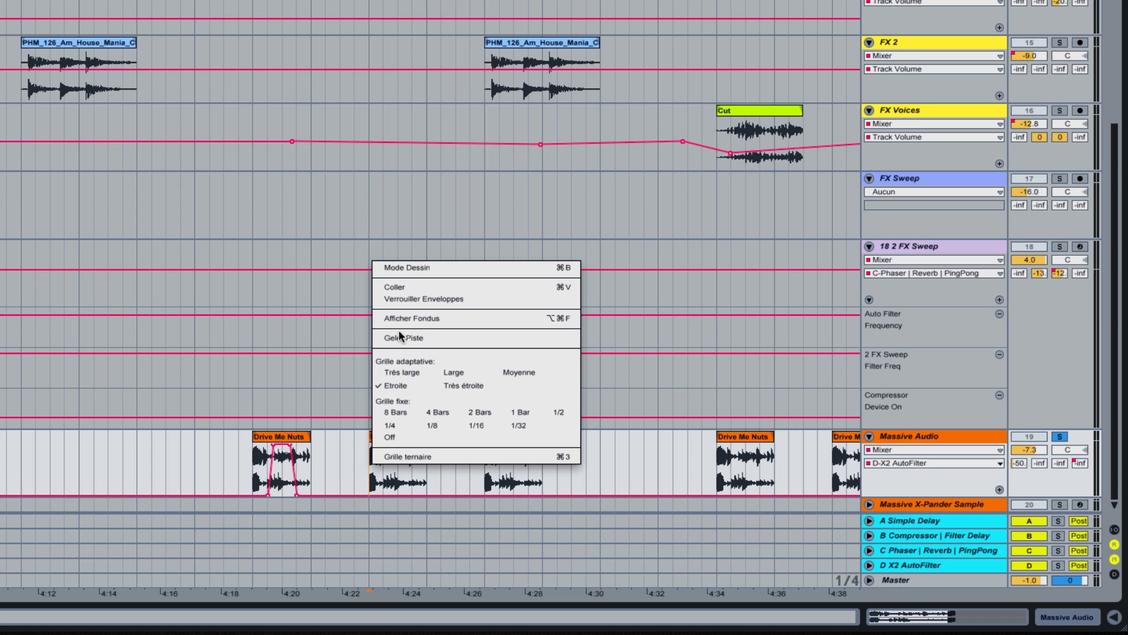
click(419, 288)
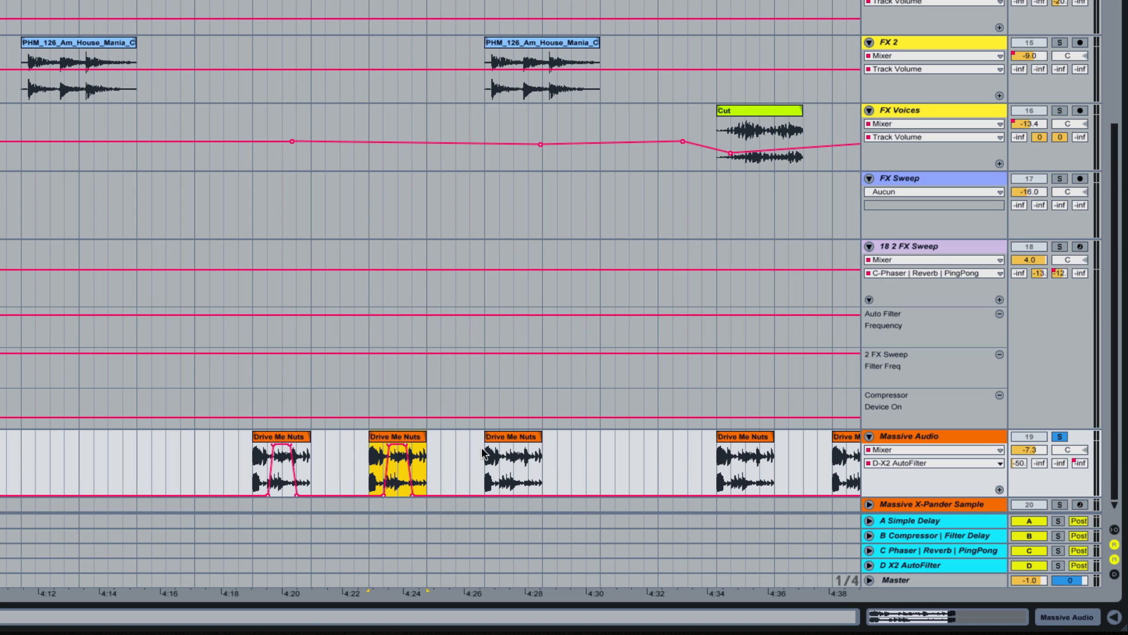
right_click(485, 461)
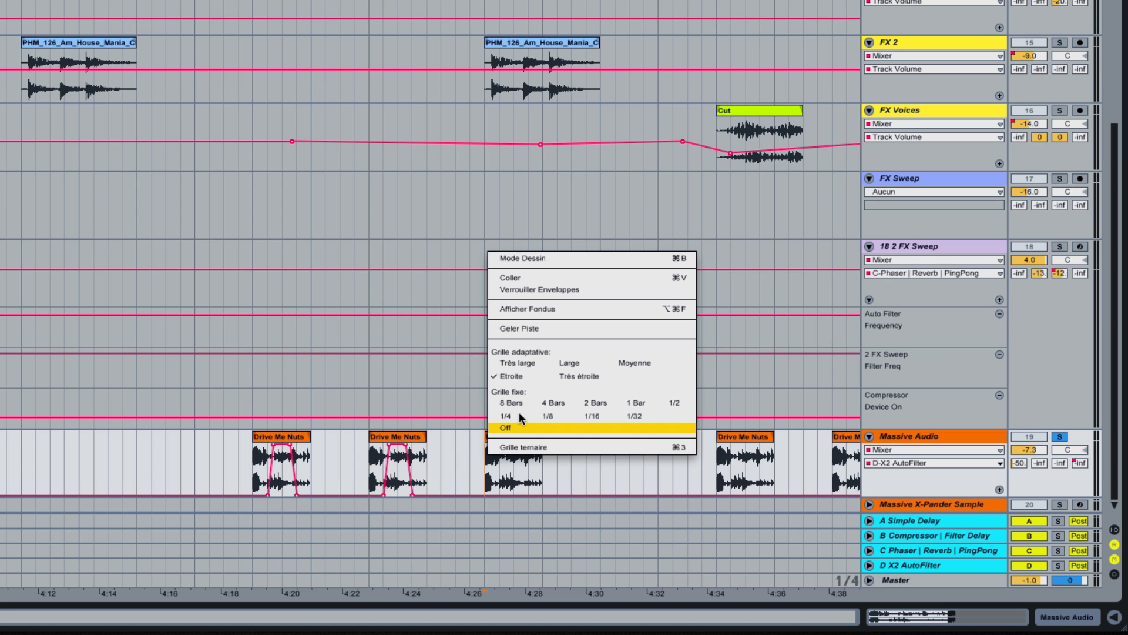
click(523, 278)
Step: Paste the copied send envelope onto the Drive Me Nuts clips at bars 145, 147 and 149
scroll(519, 379, right, 5)
scroll(506, 435, right, 2)
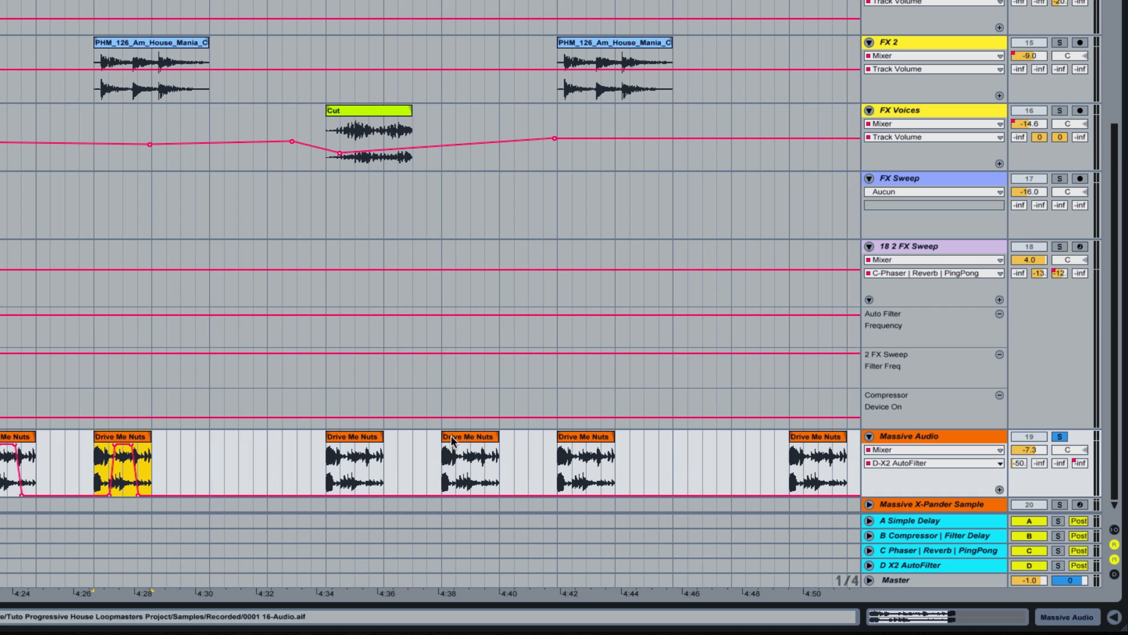
right_click(329, 454)
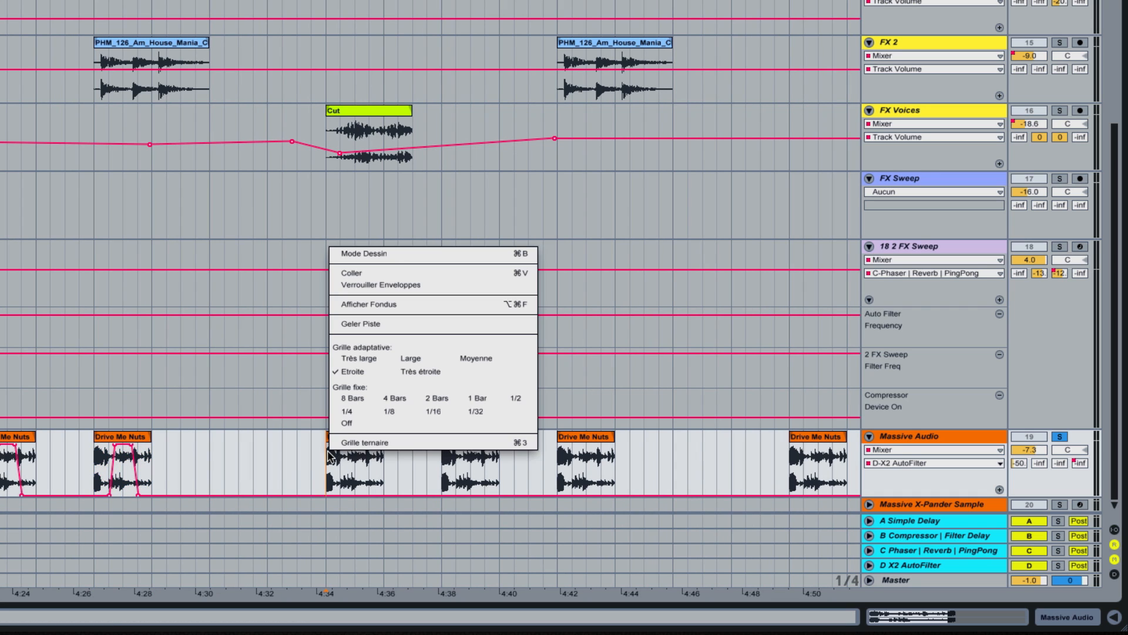
click(382, 274)
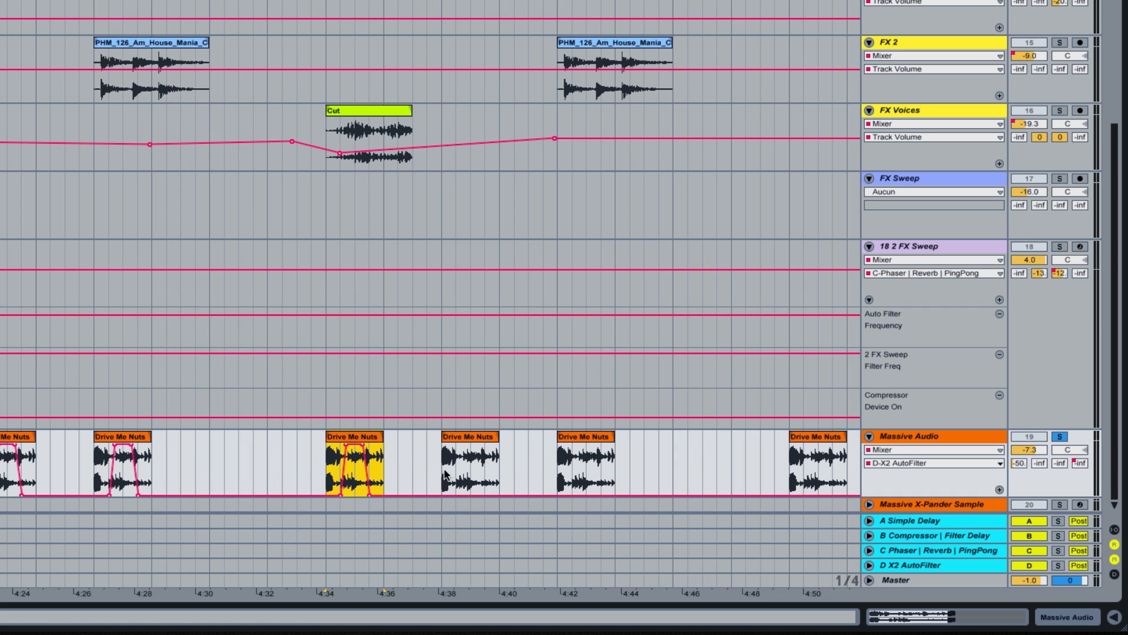
right_click(444, 474)
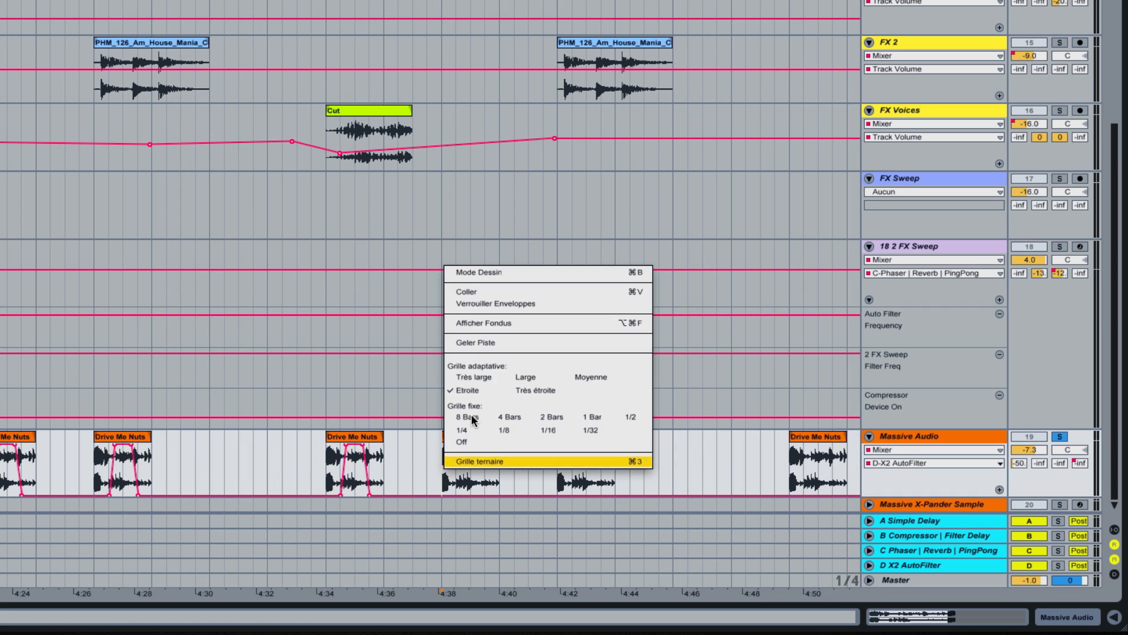
click(482, 293)
right_click(560, 472)
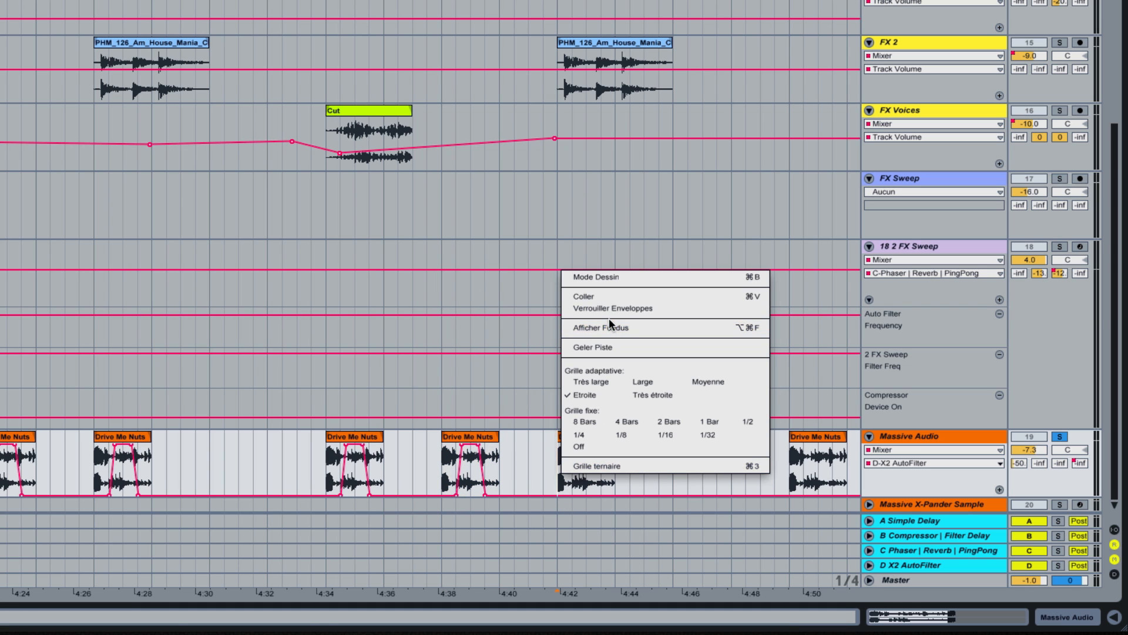
click(611, 298)
scroll(616, 438, right, 3)
scroll(615, 435, right, 3)
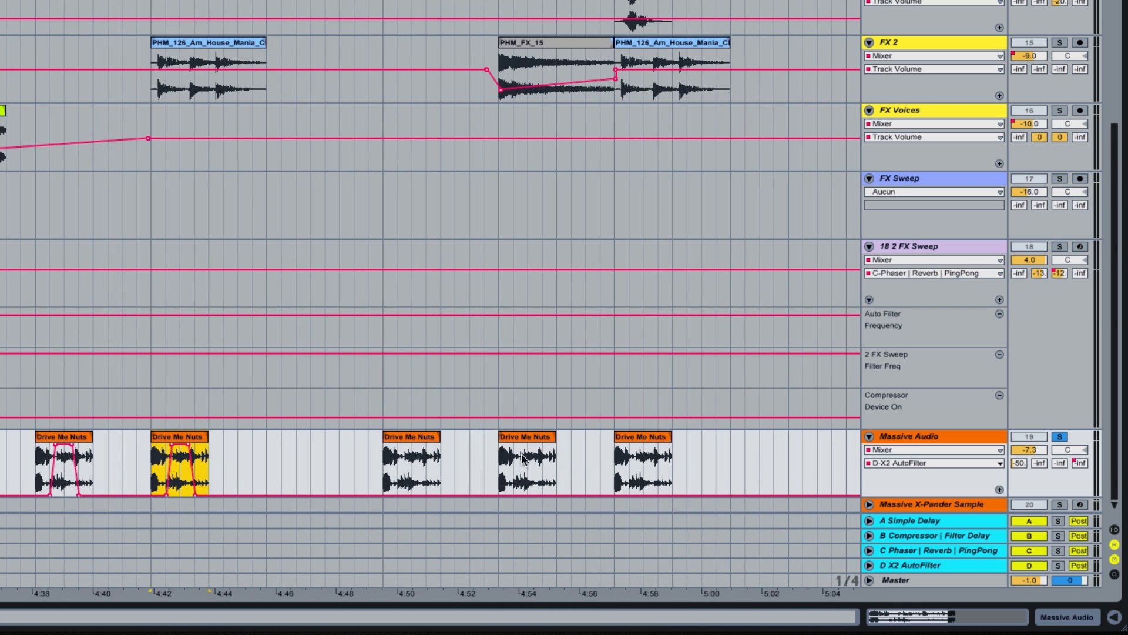
right_click(384, 470)
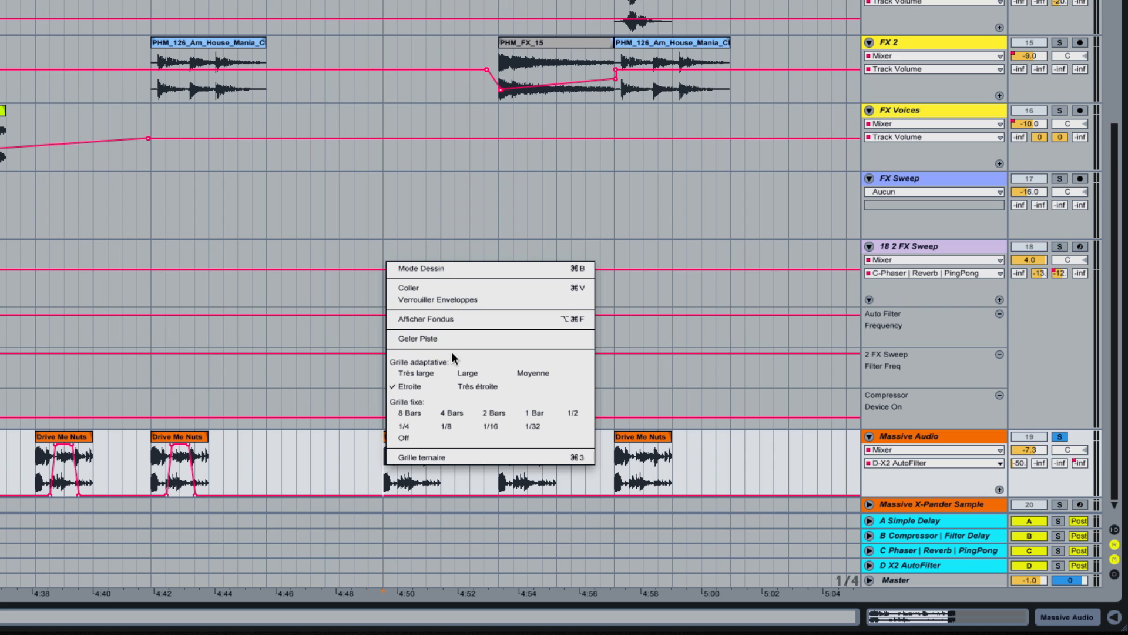
click(453, 298)
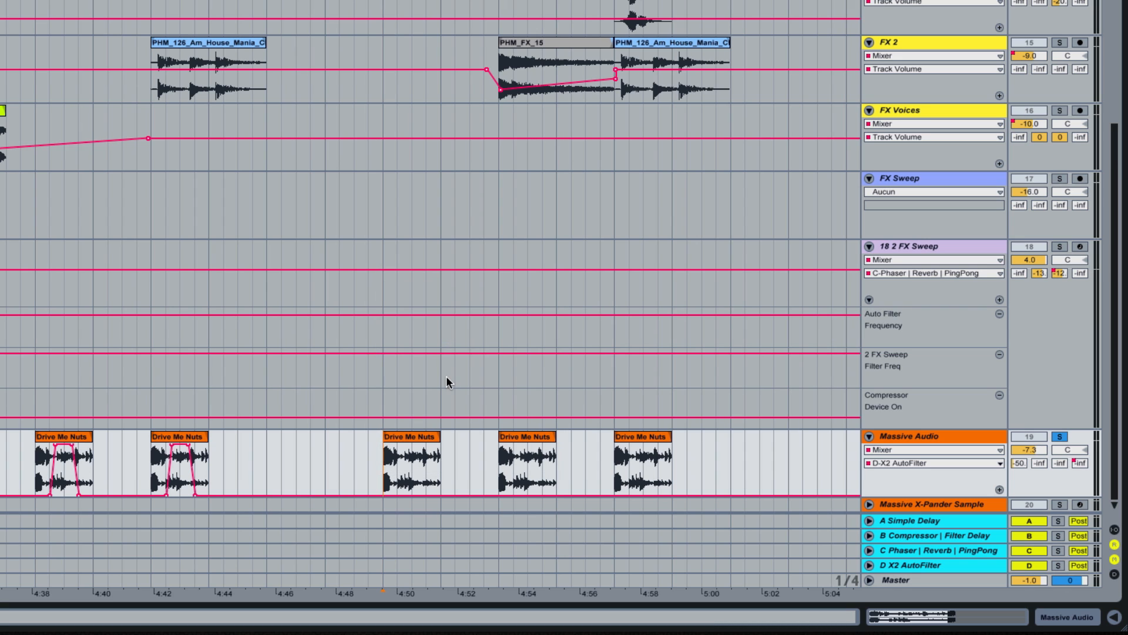
right_click(385, 465)
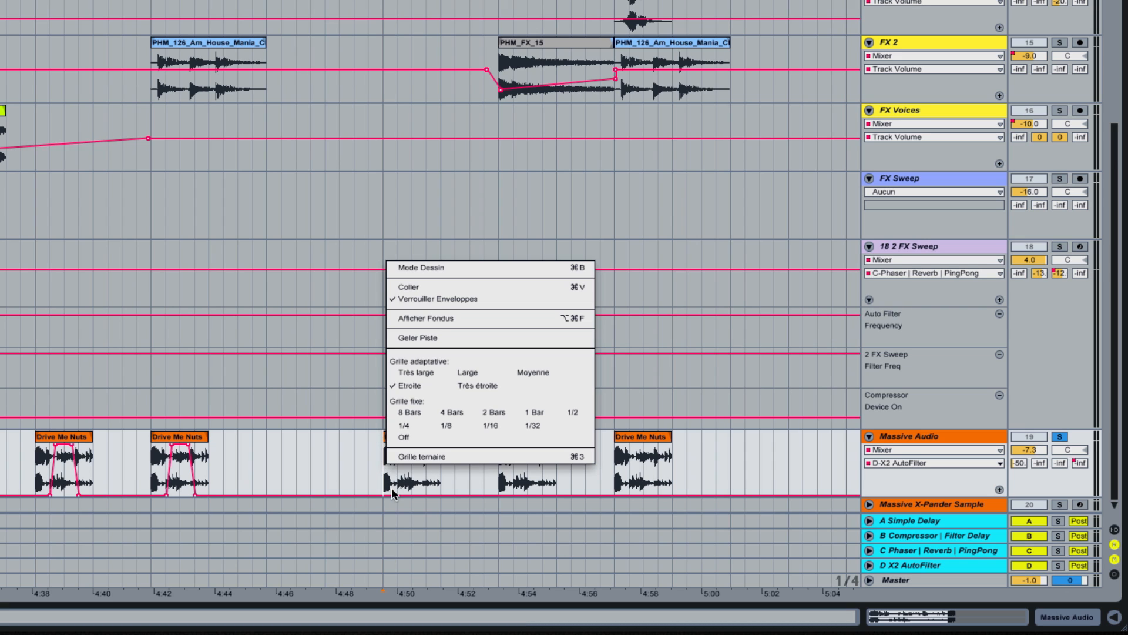
click(442, 300)
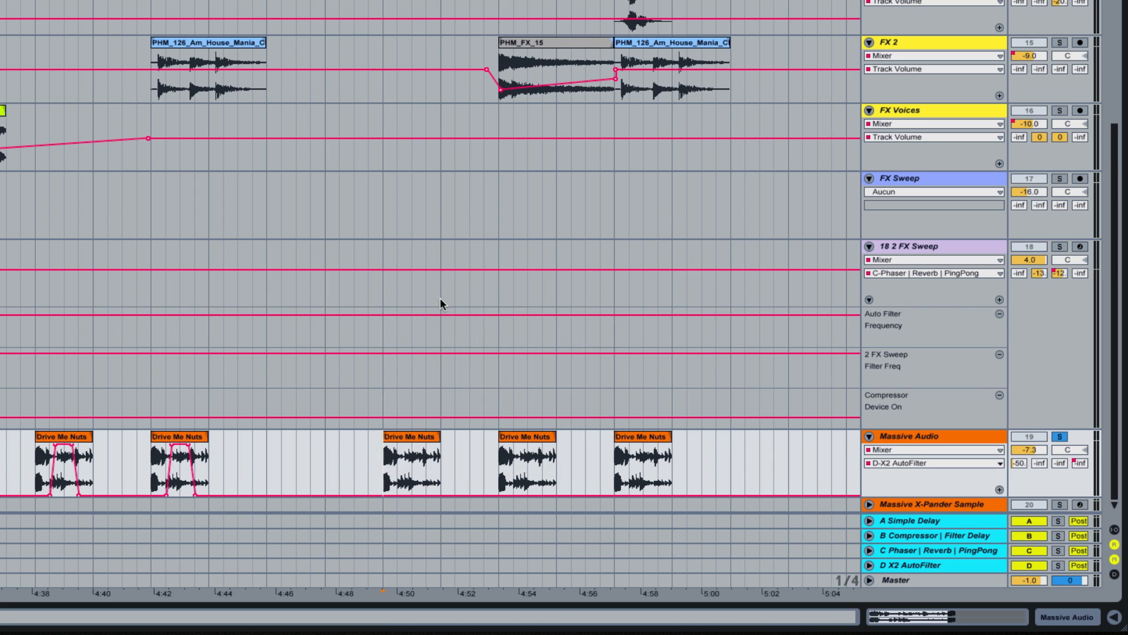
Step: Paste the copied send envelope onto the last three Drive Me Nuts clips at bars 153, 155 and 157
right_click(384, 467)
click(432, 302)
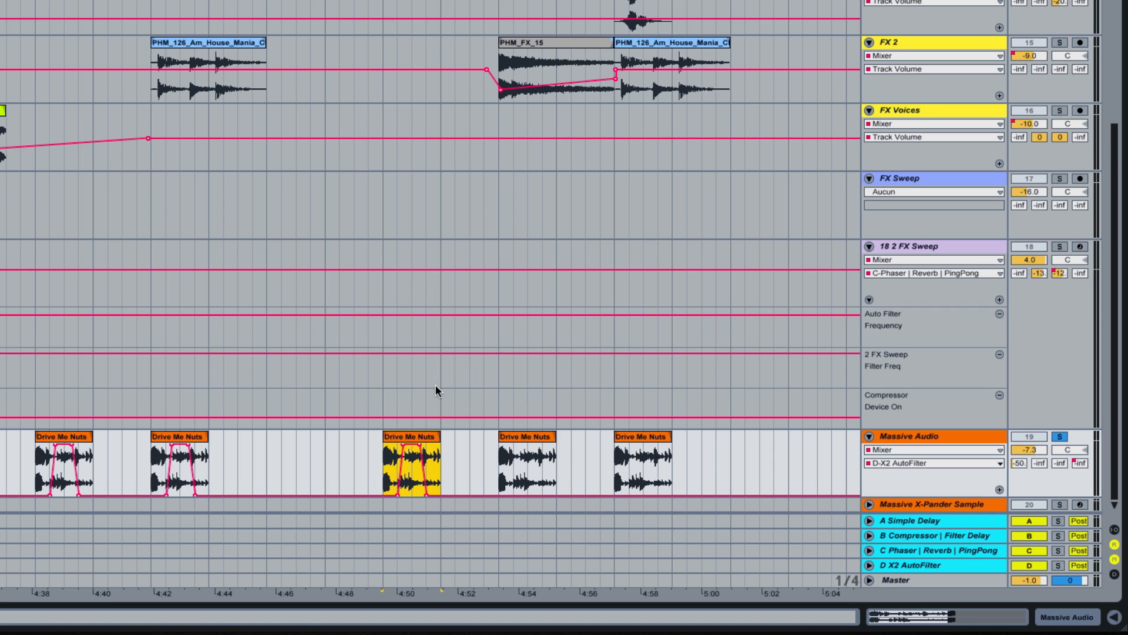
right_click(499, 457)
click(547, 277)
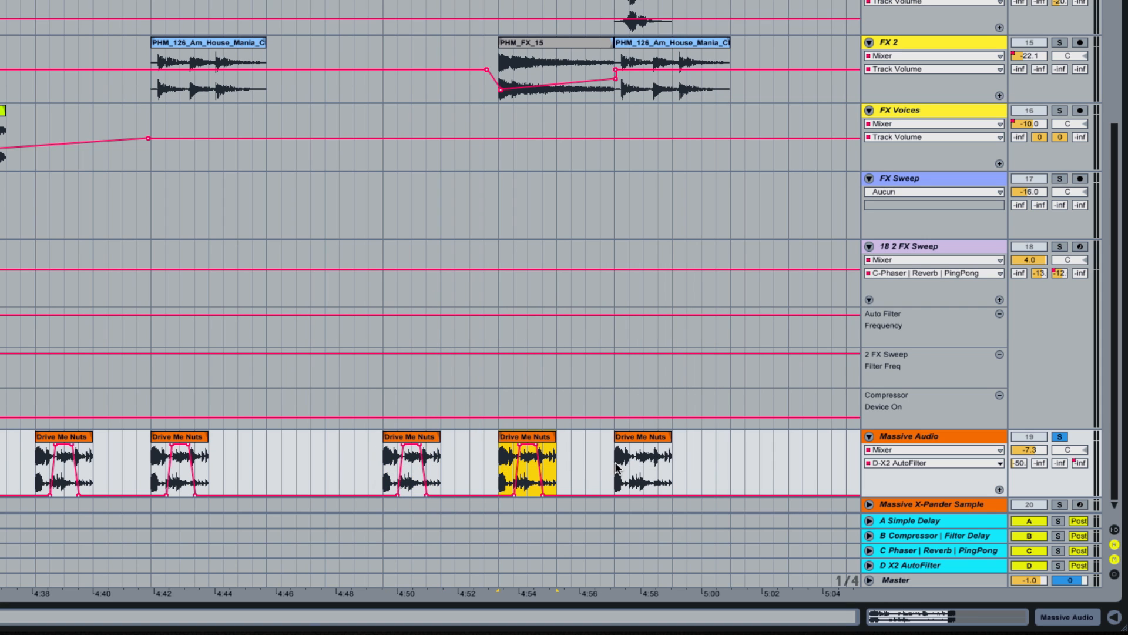
right_click(617, 480)
click(640, 302)
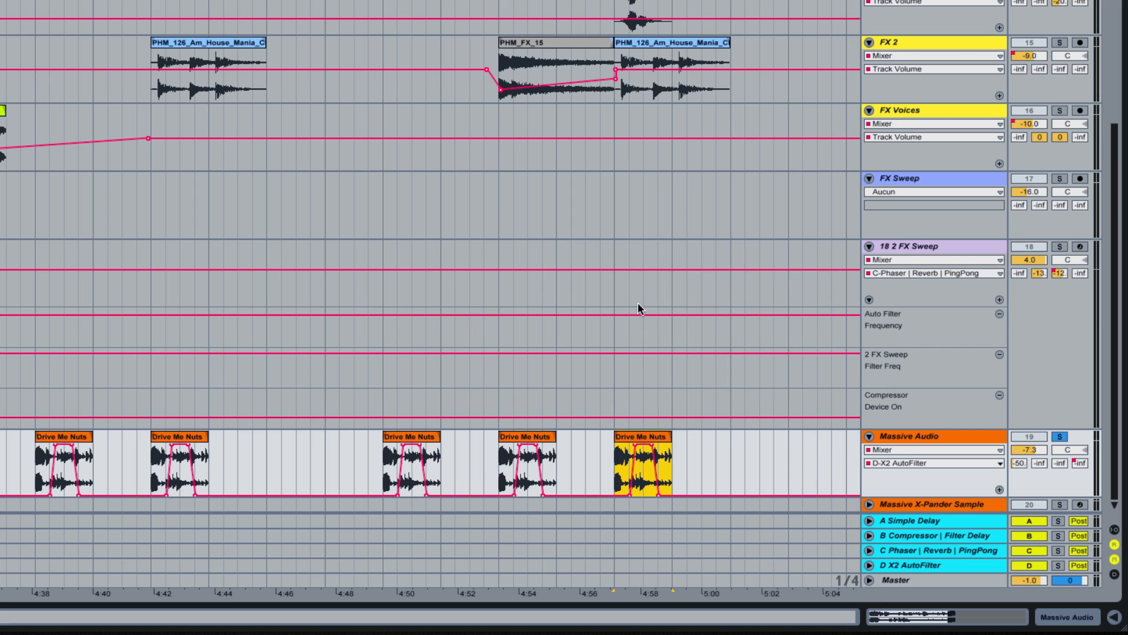
Step: Review all tracks from Reprise 2 to bar 161 and play the full mix from about bar 136
scroll(630, 330, left, 4)
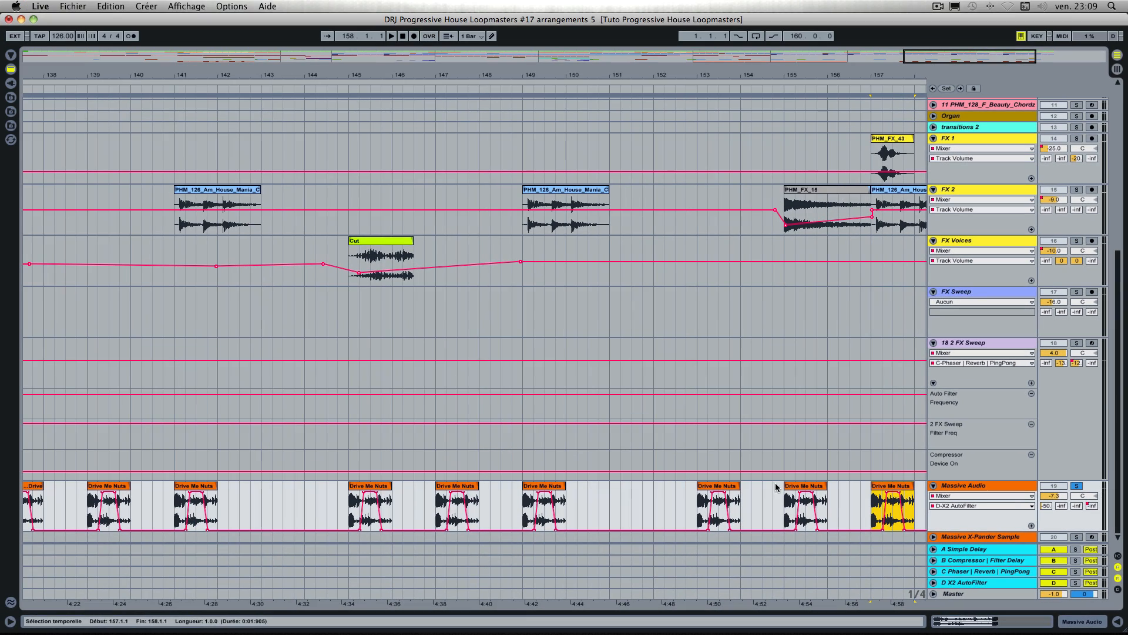
drag(963, 62, 959, 36)
scroll(824, 205, left, 8)
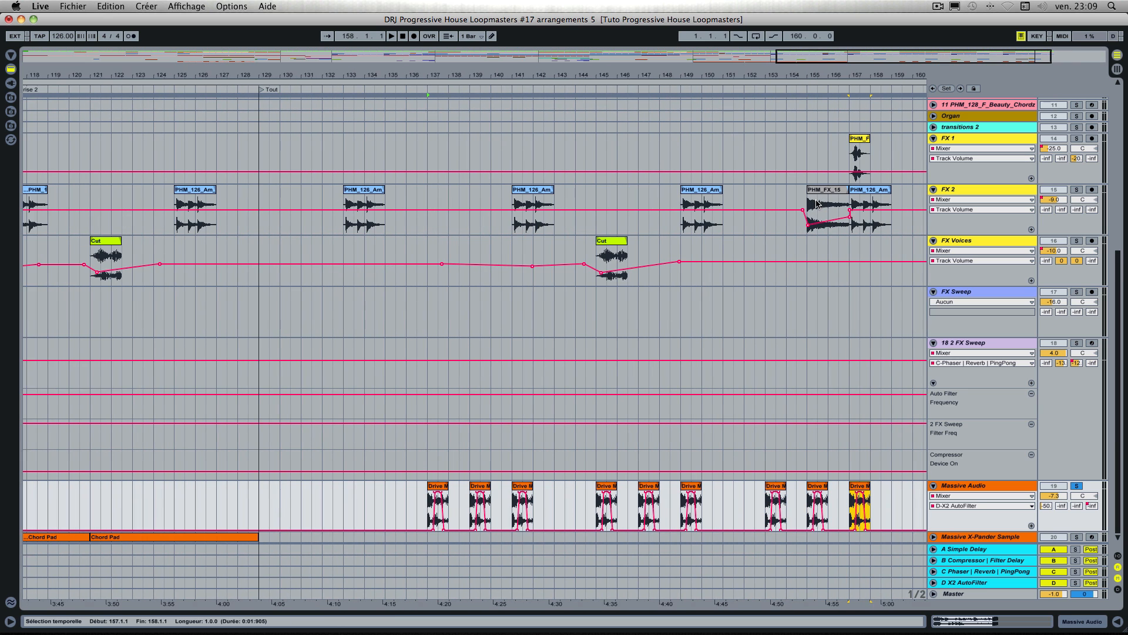
drag(899, 60, 899, 54)
scroll(773, 194, right, 2)
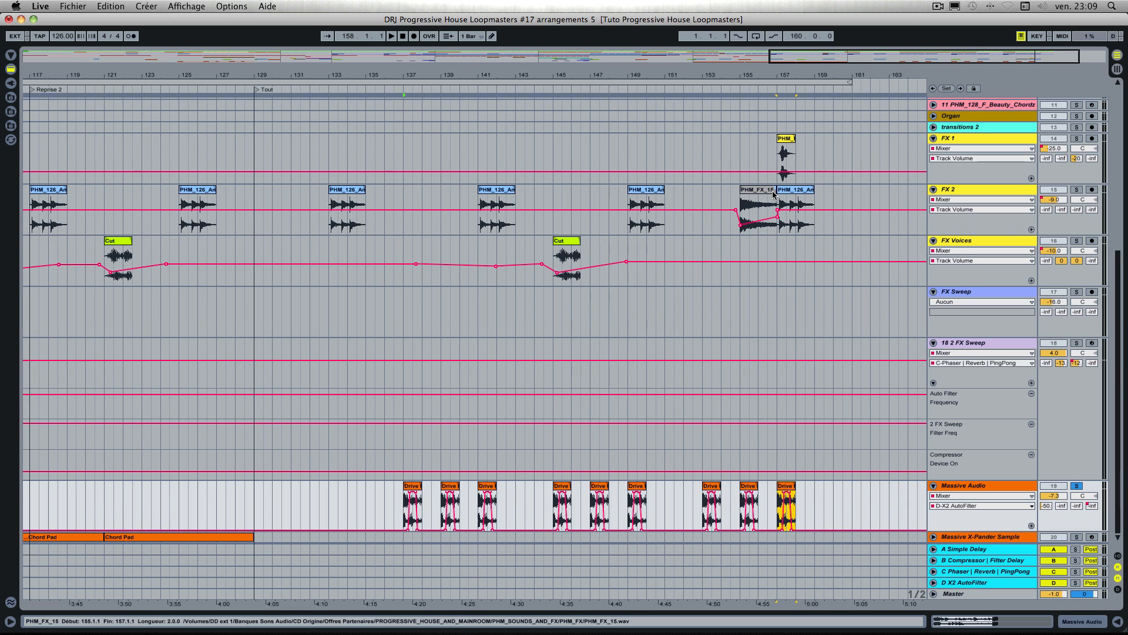
drag(883, 53, 883, 52)
scroll(826, 133, right, 2)
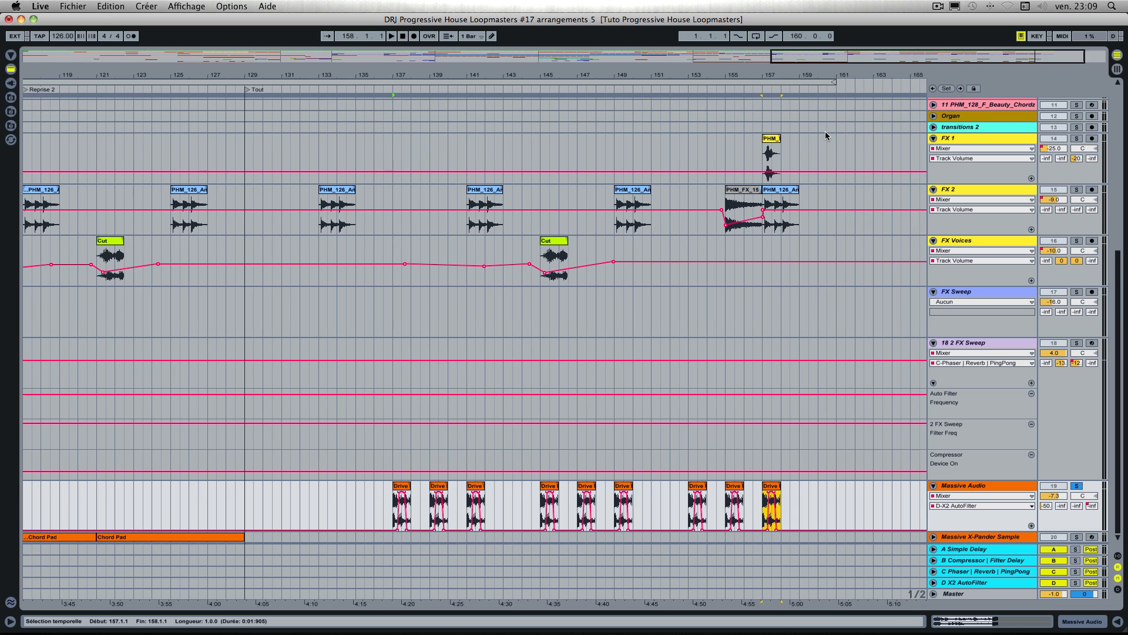
scroll(825, 133, left, 6)
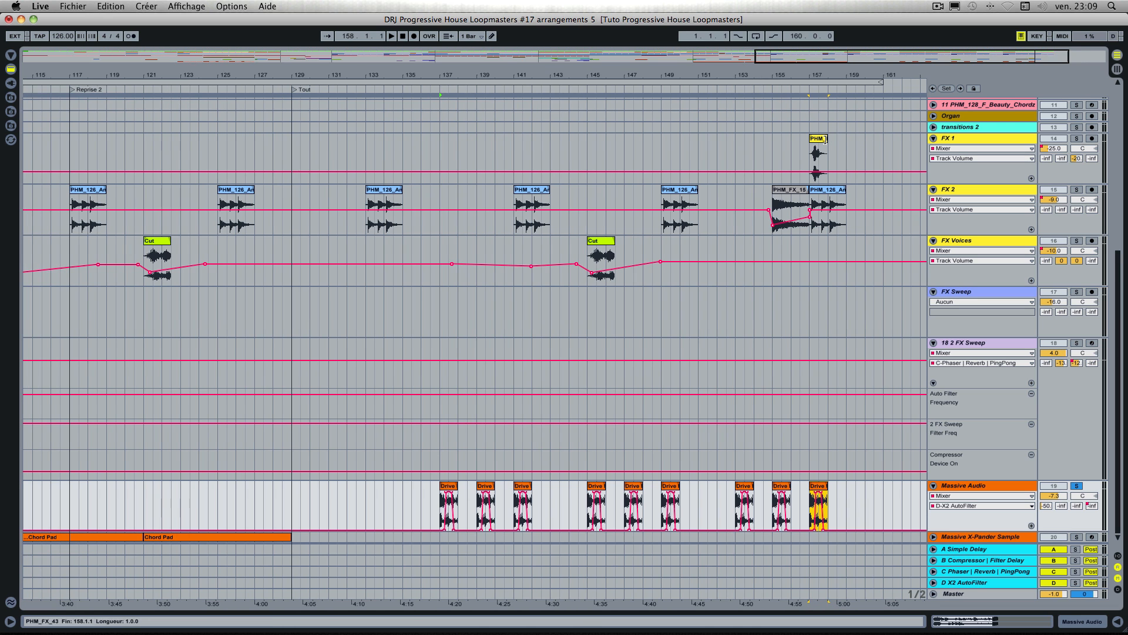
scroll(825, 190, right, 2)
scroll(826, 208, up, 3)
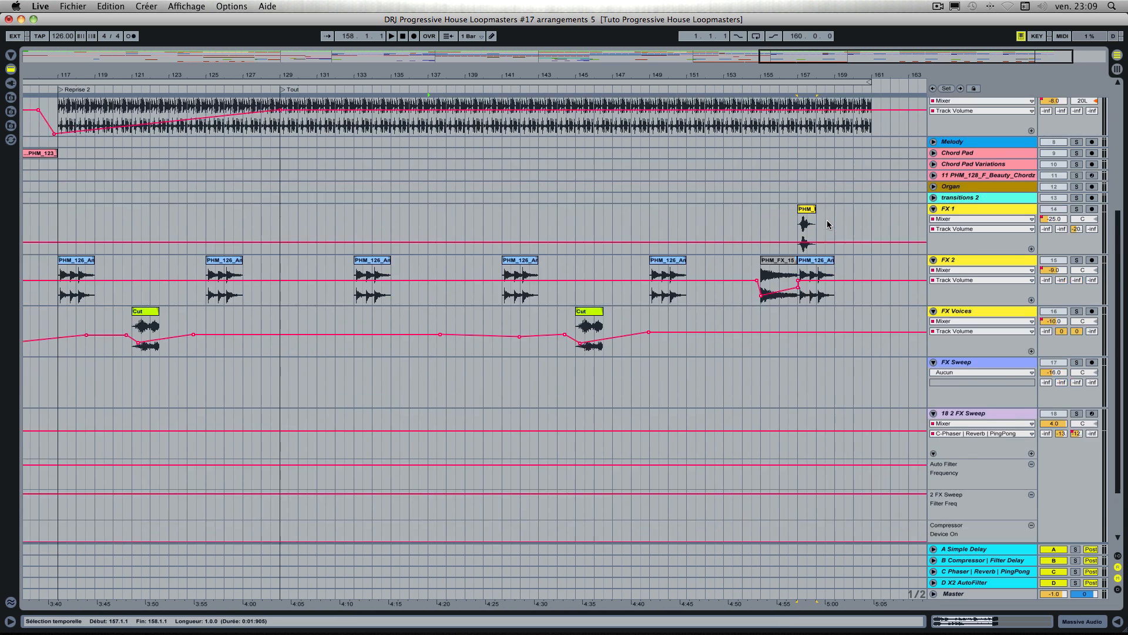
scroll(828, 223, up, 8)
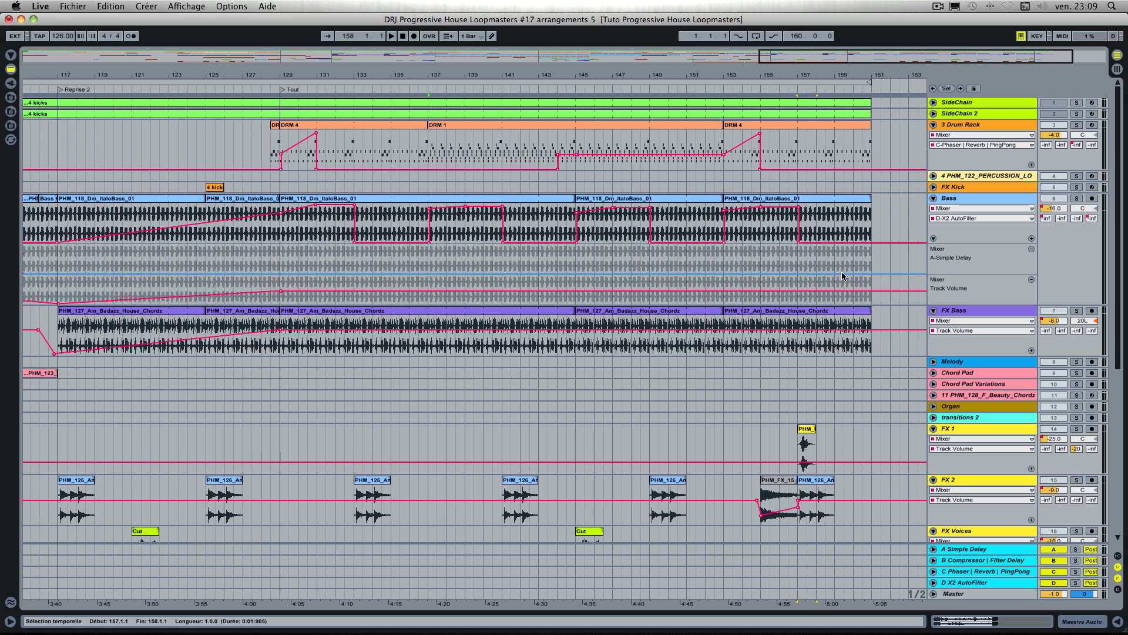
scroll(831, 263, down, 10)
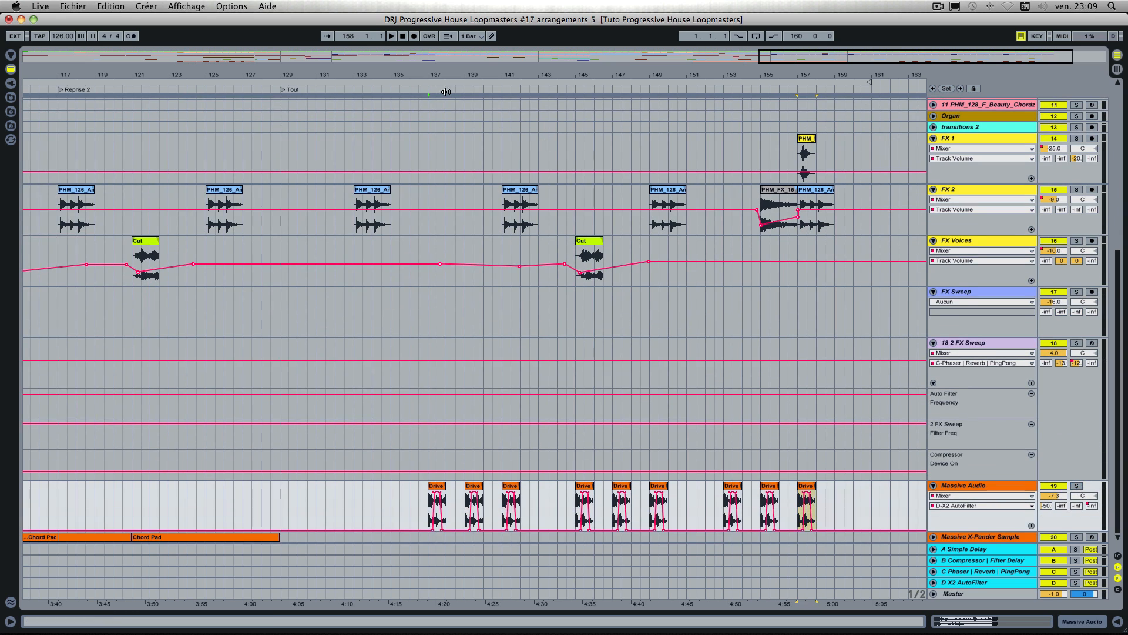
click(410, 90)
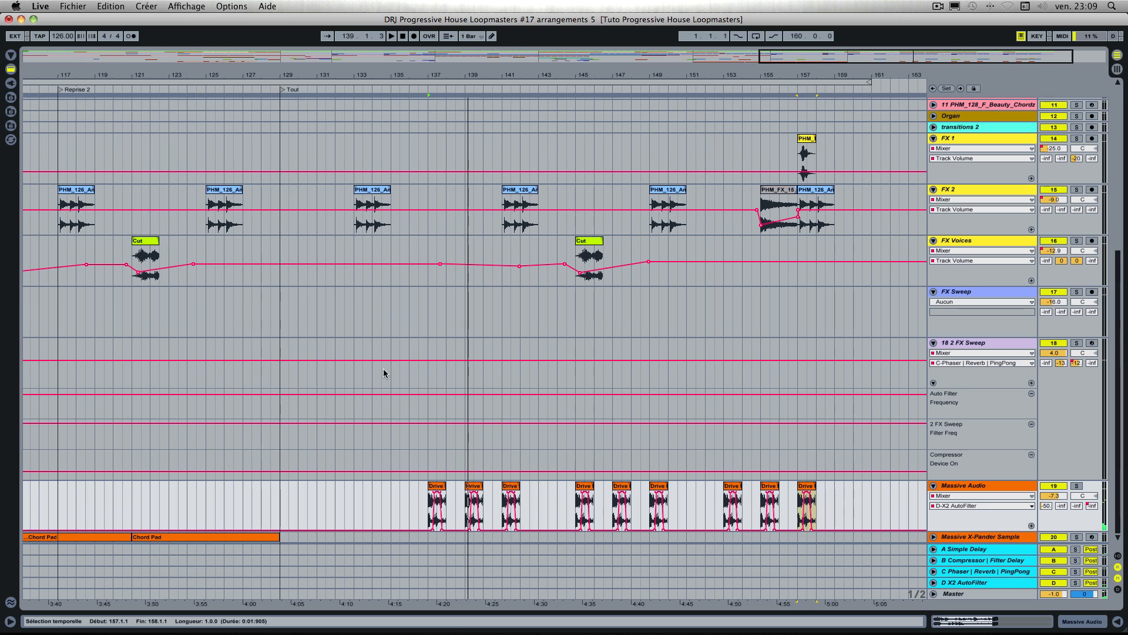
Step: Duplicate the Chord Pad clip on the Massive X-Pander Sample track repeatedly to fill bars 129 to 161
click(267, 538)
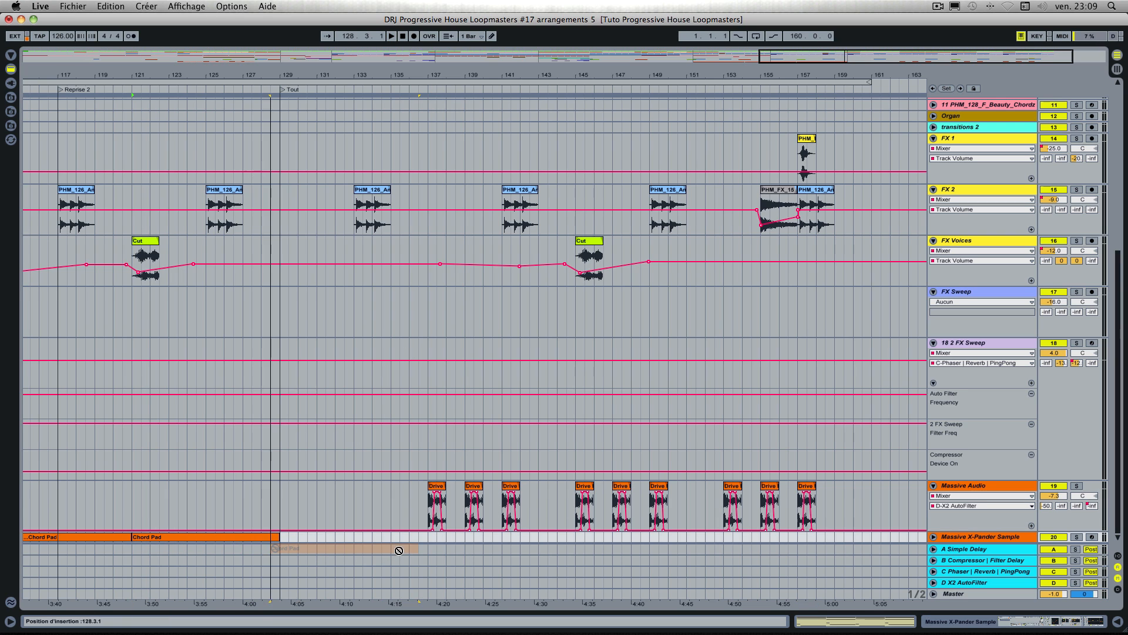
key(super+d)
drag(352, 542, 757, 541)
scroll(723, 549, right, 5)
scroll(724, 547, up, 1)
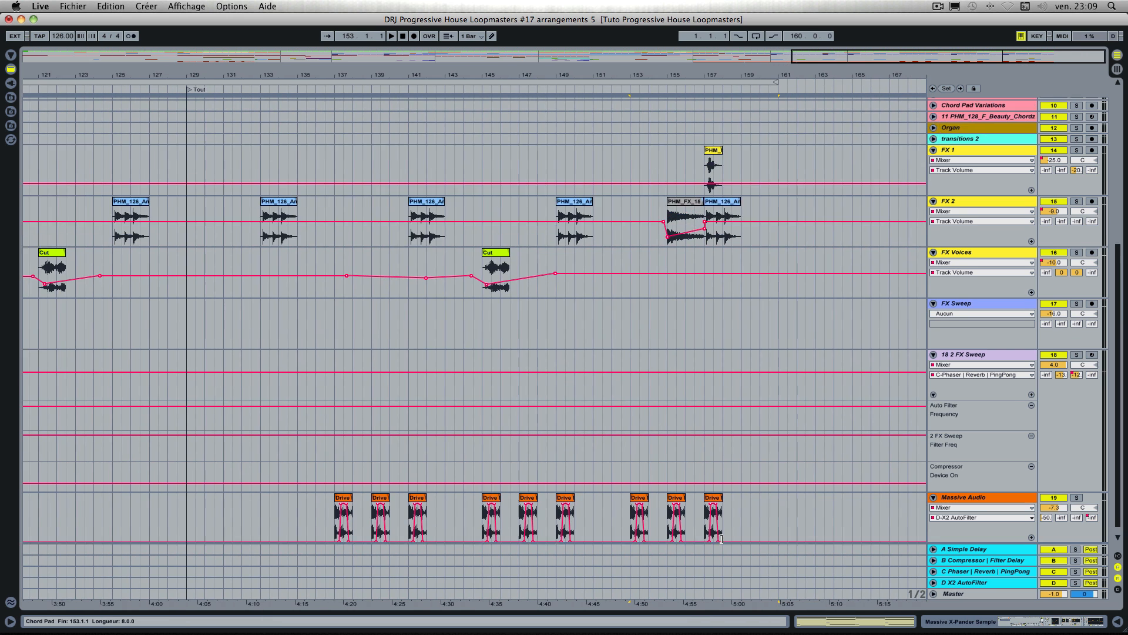
scroll(722, 541, down, 1)
scroll(721, 539, up, 1)
scroll(723, 543, down, 1)
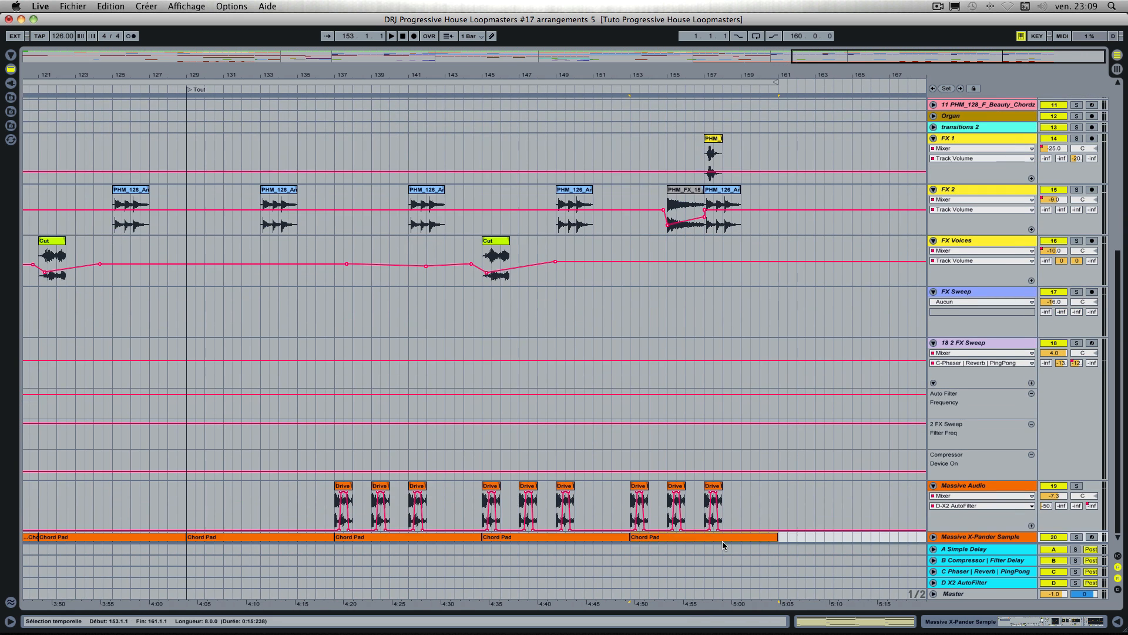
Step: Play the arrangement from about bar 137 and look over all tracks of the Tout section
scroll(713, 532, left, 7)
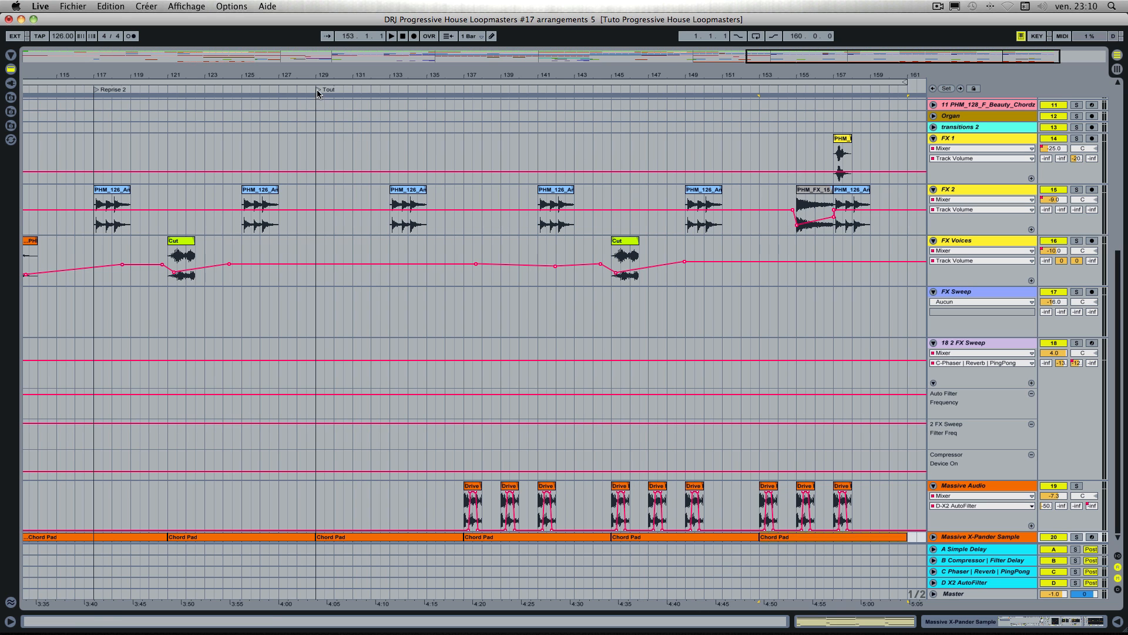
scroll(412, 105, right, 3)
scroll(435, 113, up, 2)
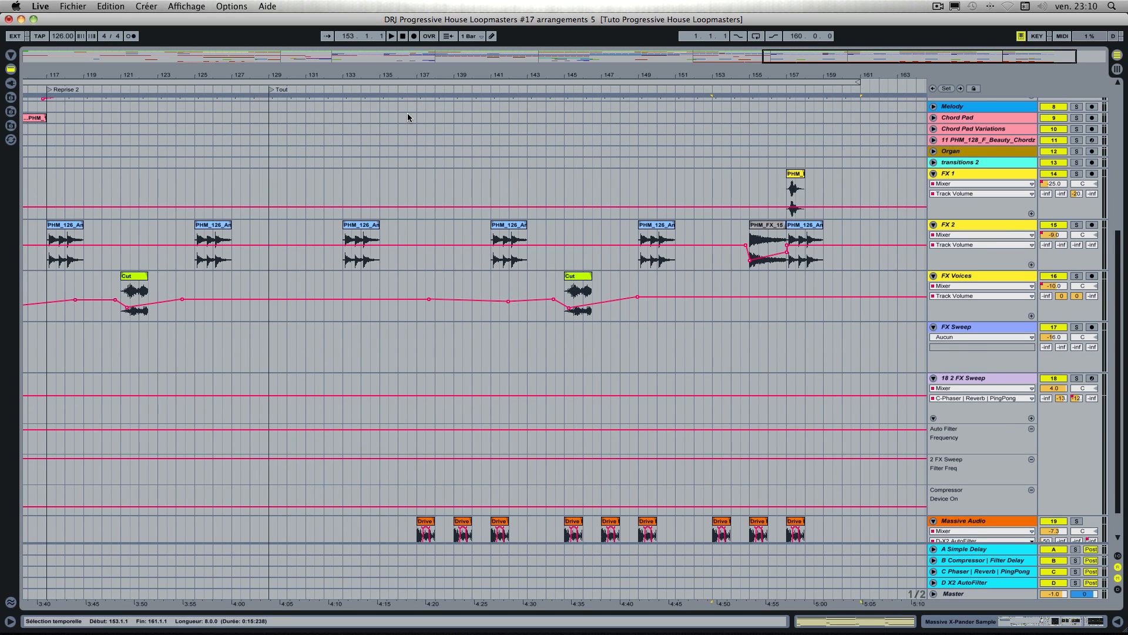
scroll(407, 113, down, 2)
click(411, 93)
scroll(481, 154, up, 12)
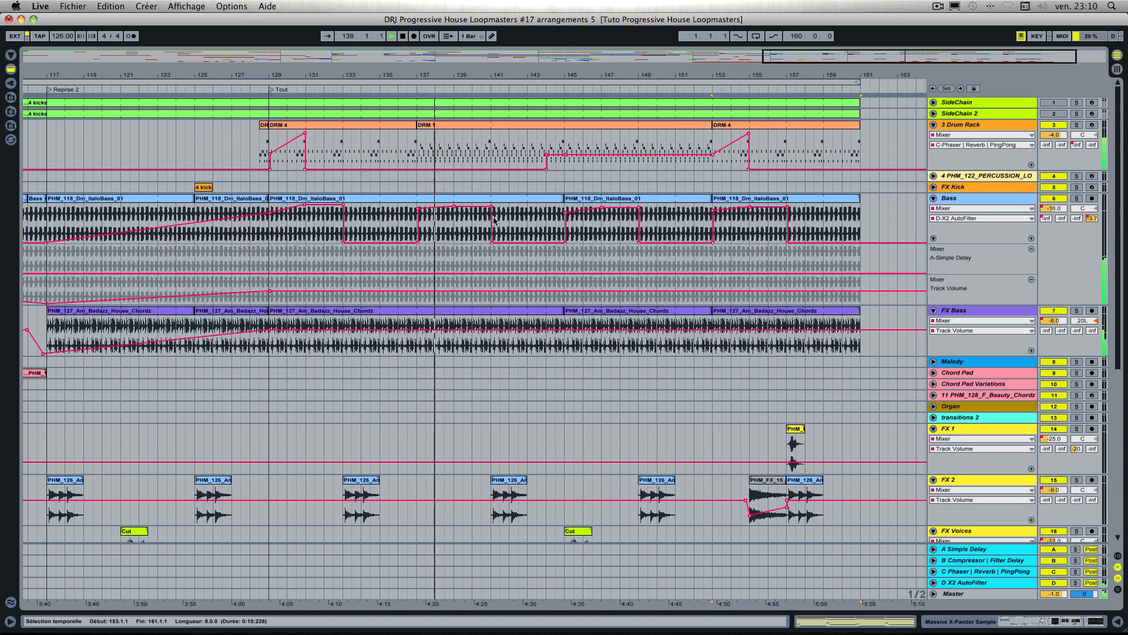
scroll(529, 295, down, 12)
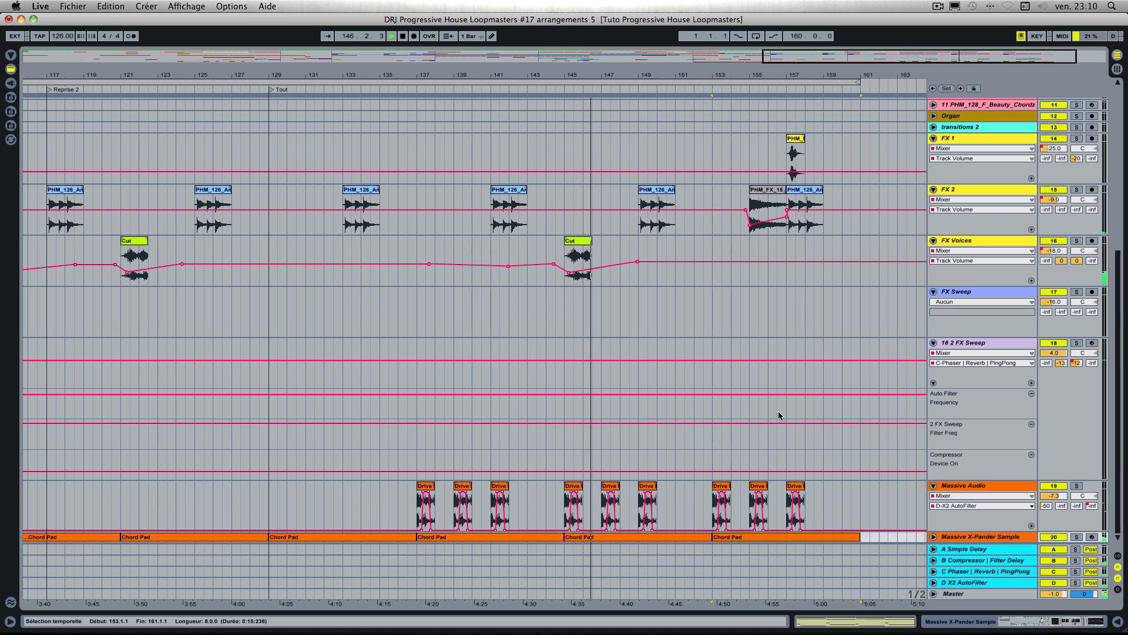
Step: Fold the 18 2 FX Sweep track and review the remaining tracks while listening up to bar 161, stopping playback there
click(933, 343)
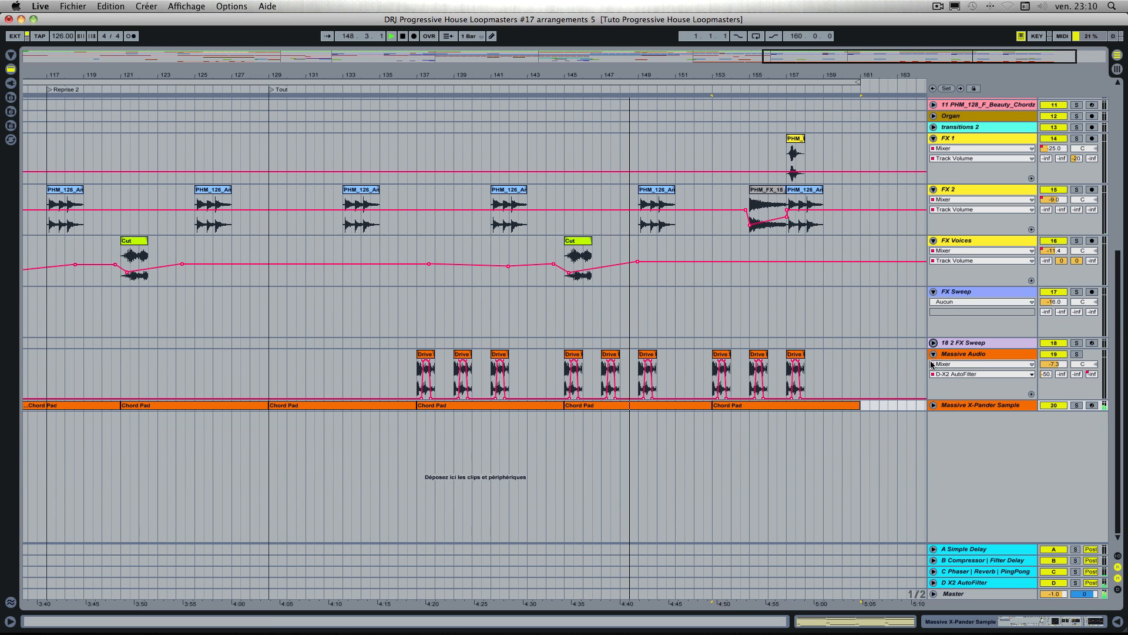
scroll(932, 364, up, 5)
scroll(931, 364, up, 1)
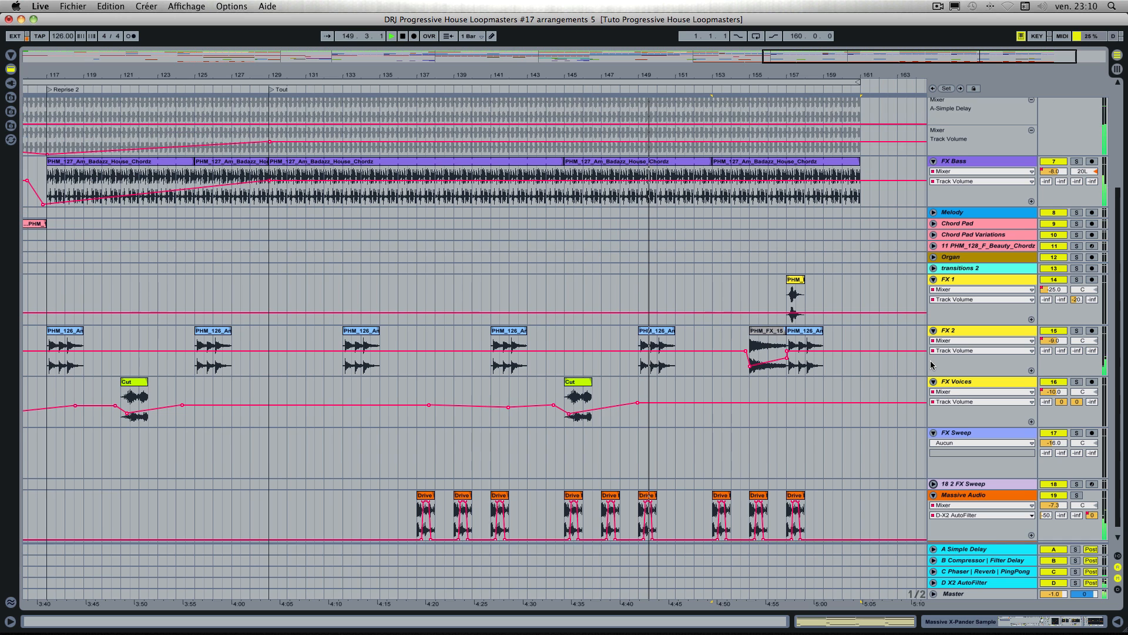
scroll(982, 200, up, 4)
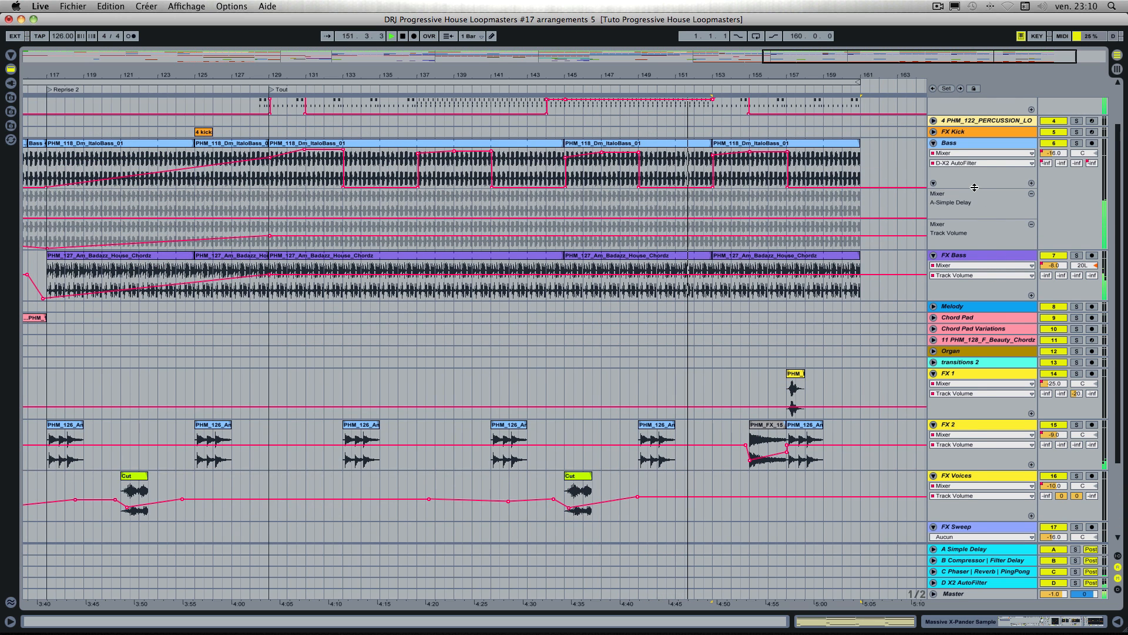
scroll(975, 184, up, 2)
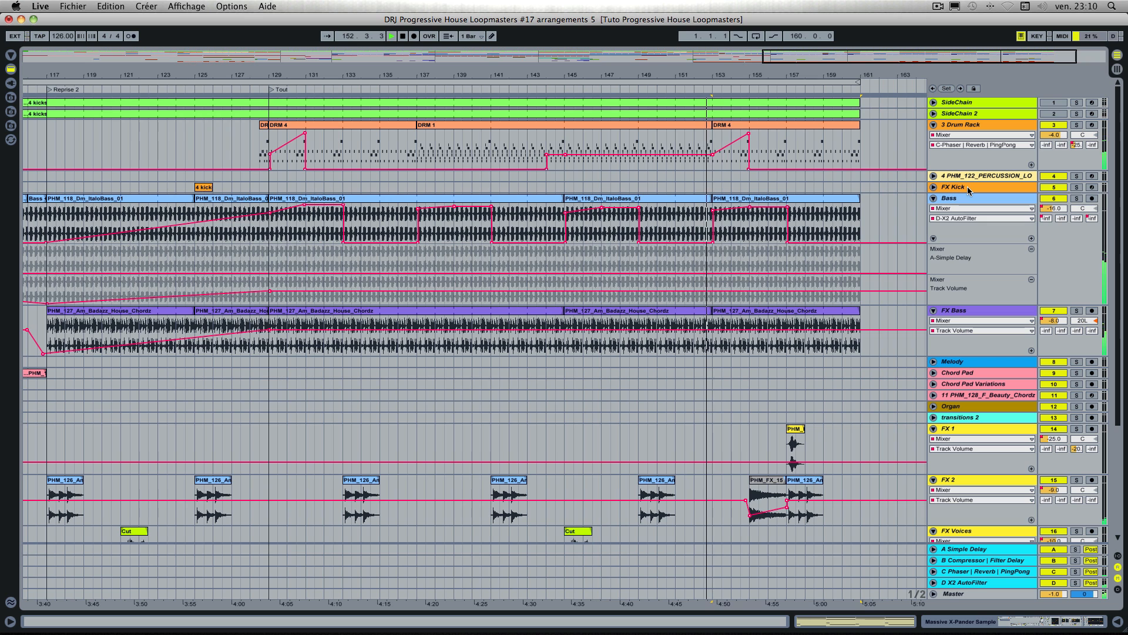
scroll(967, 186, down, 2)
scroll(967, 186, up, 2)
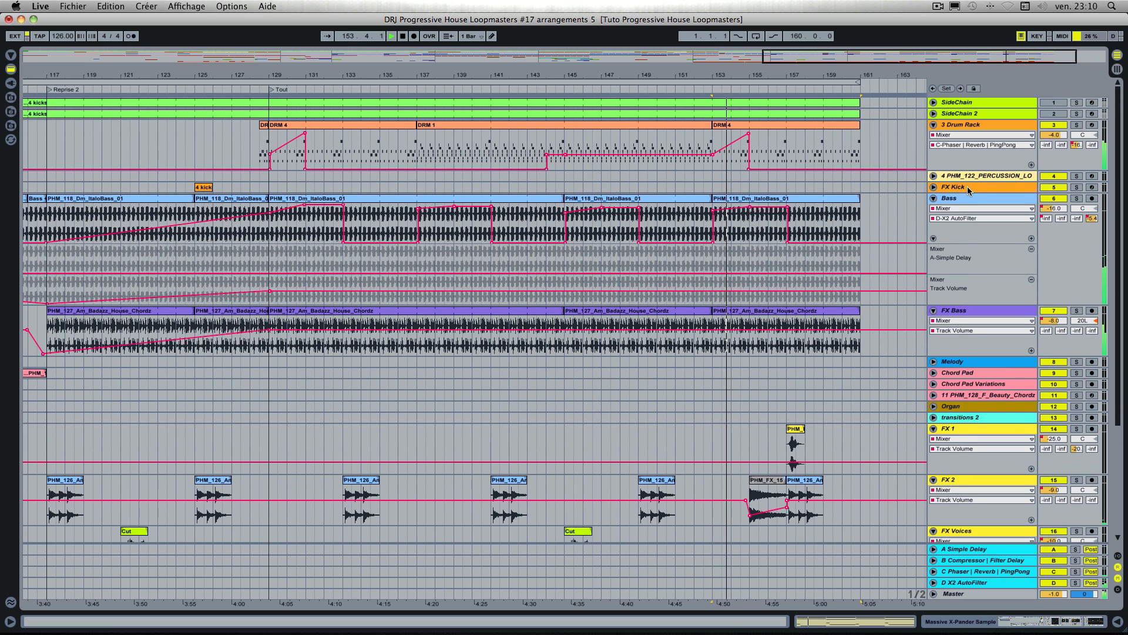
scroll(867, 180, down, 6)
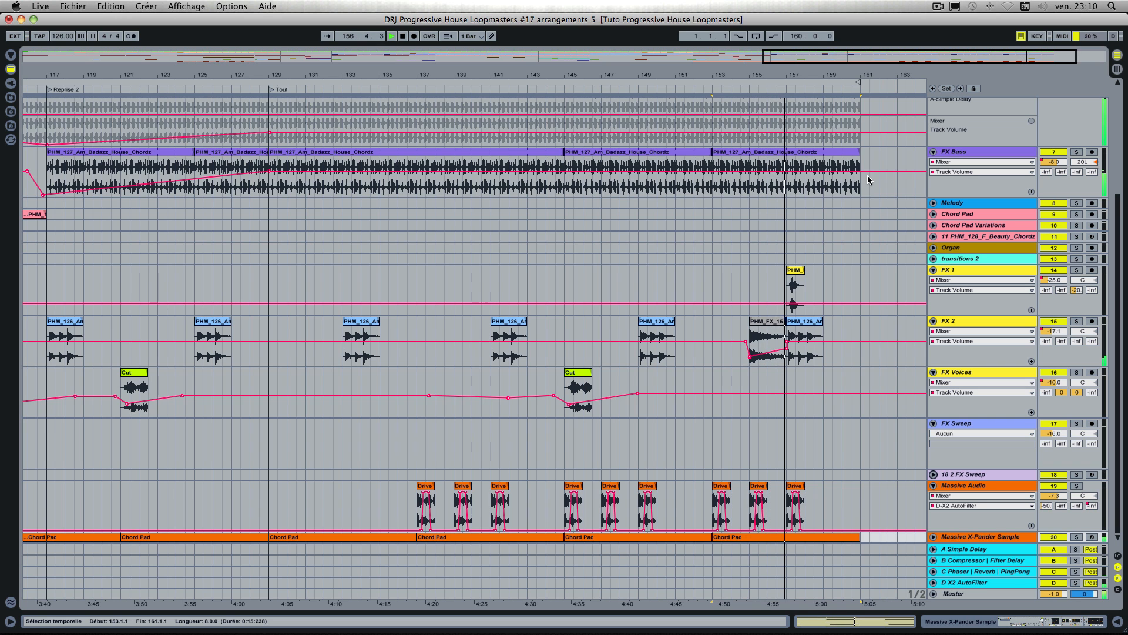
scroll(867, 175, up, 6)
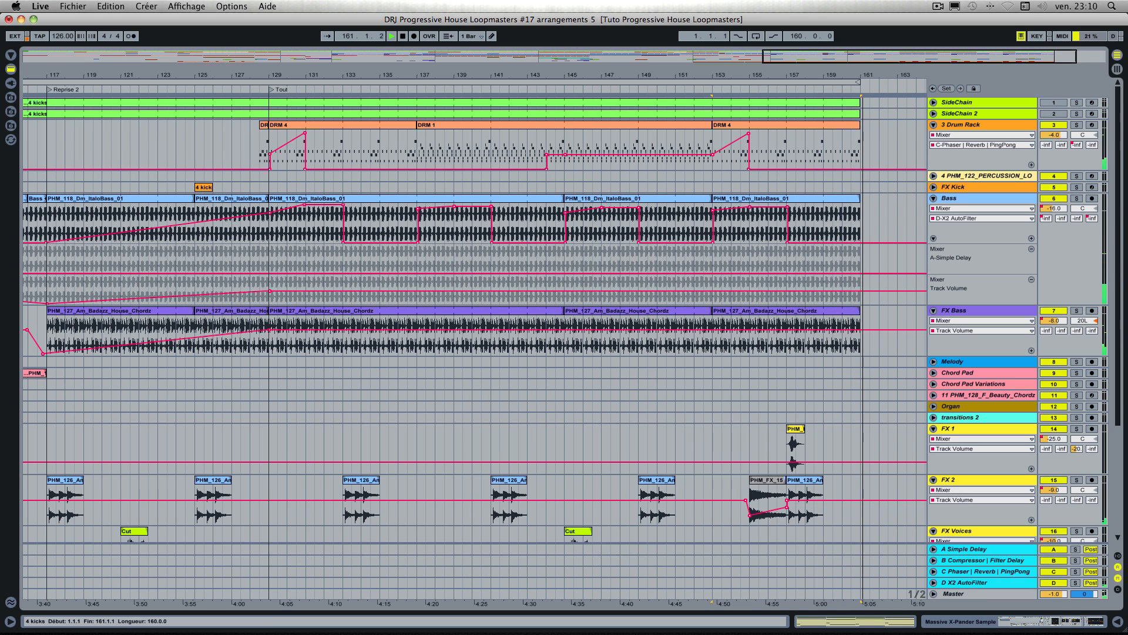
key(space)
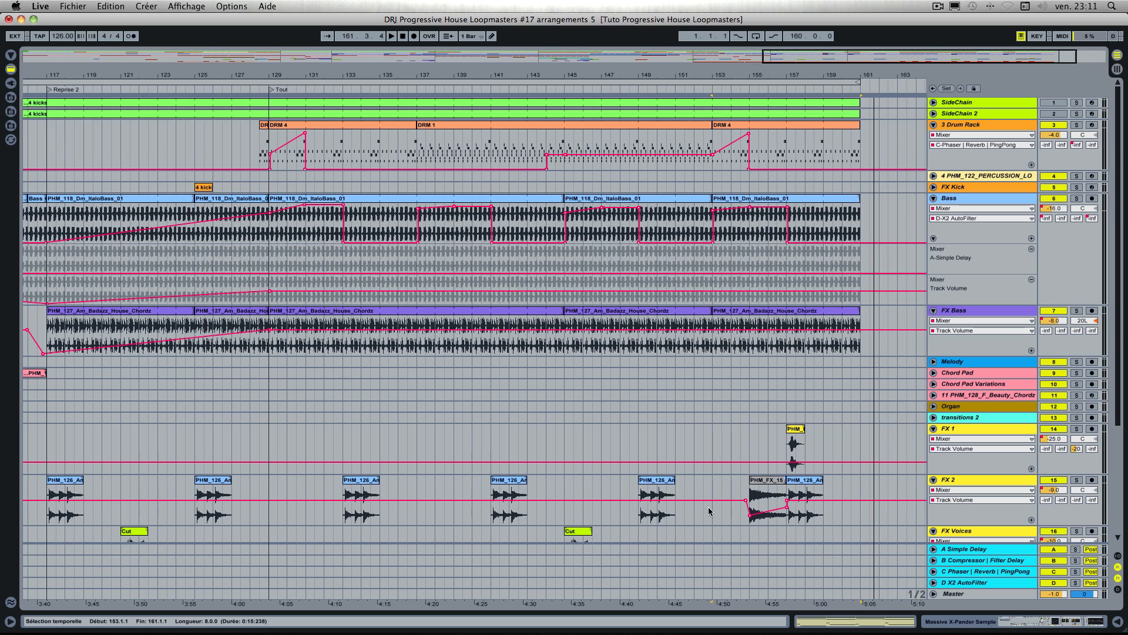
Step: Show the Master track's Mixer Track Volume automation and draw a fade-out from bar 155 down to silence at bar 161
click(934, 593)
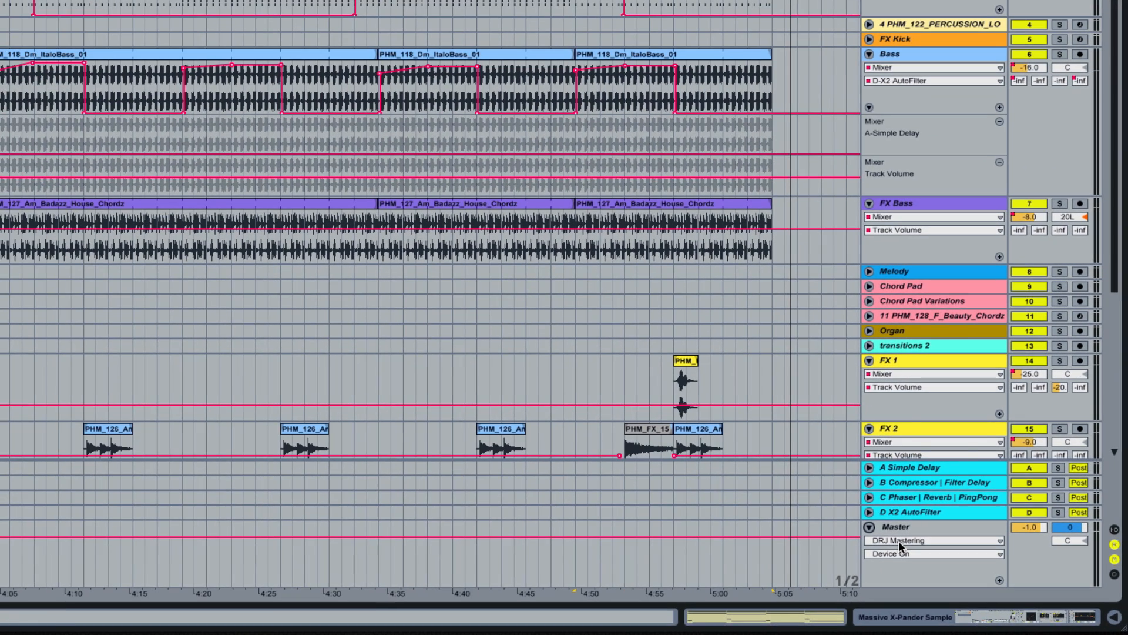
click(956, 566)
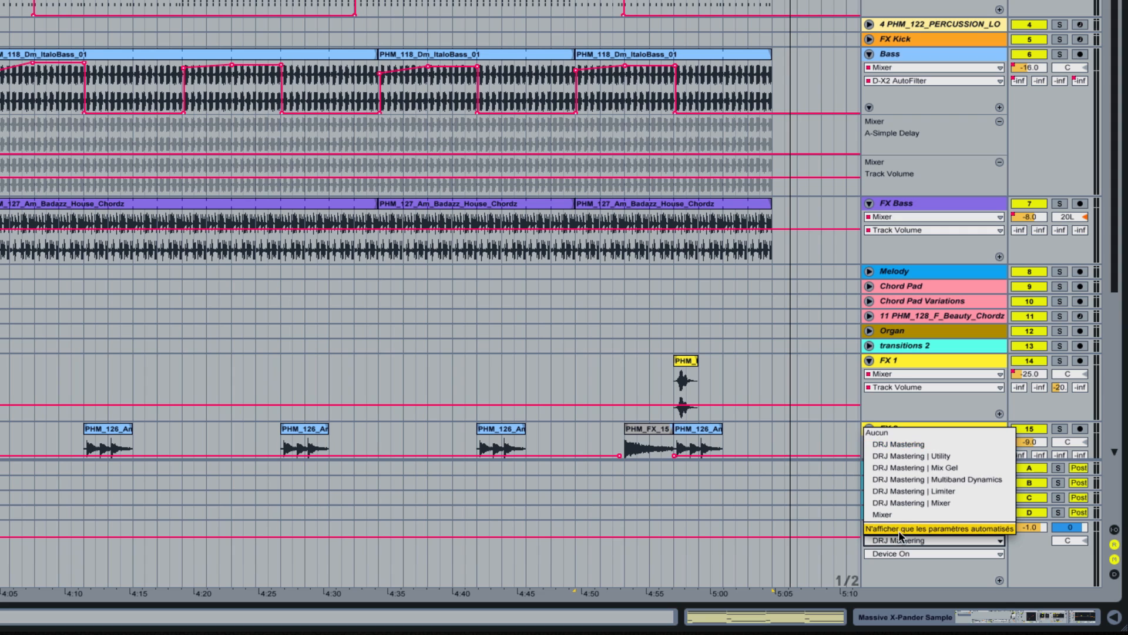
click(899, 515)
click(896, 556)
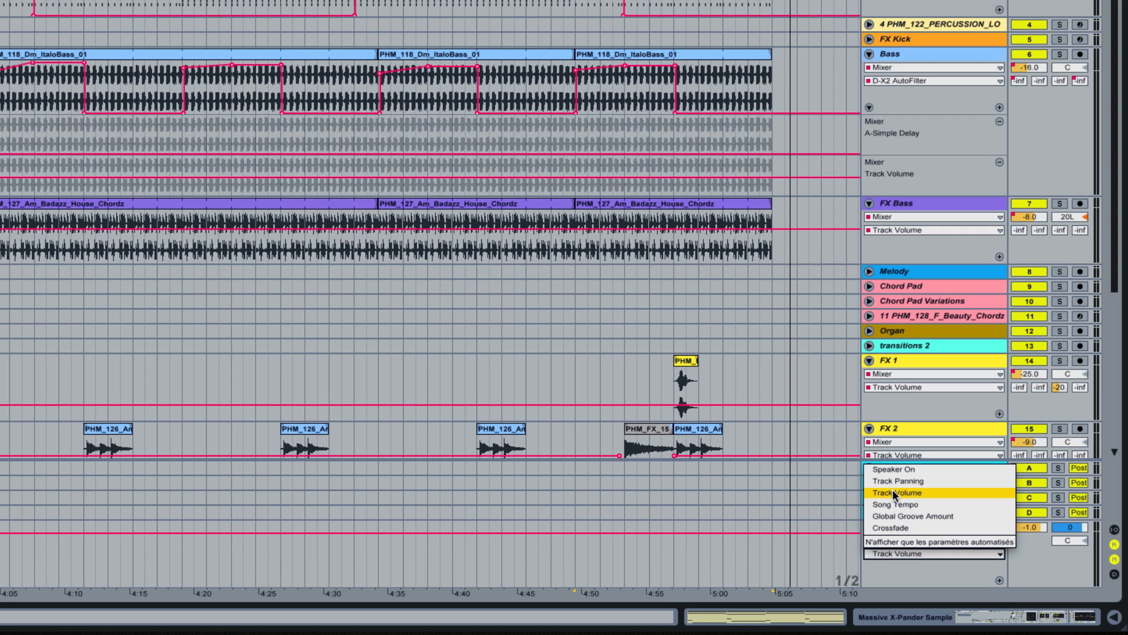
click(894, 492)
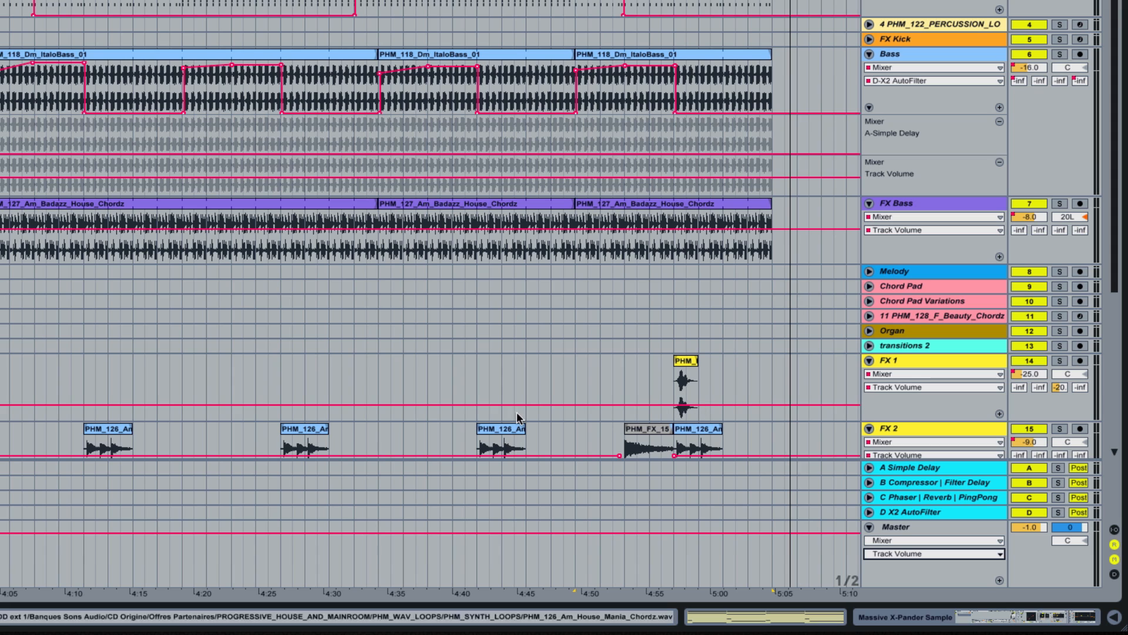
click(625, 532)
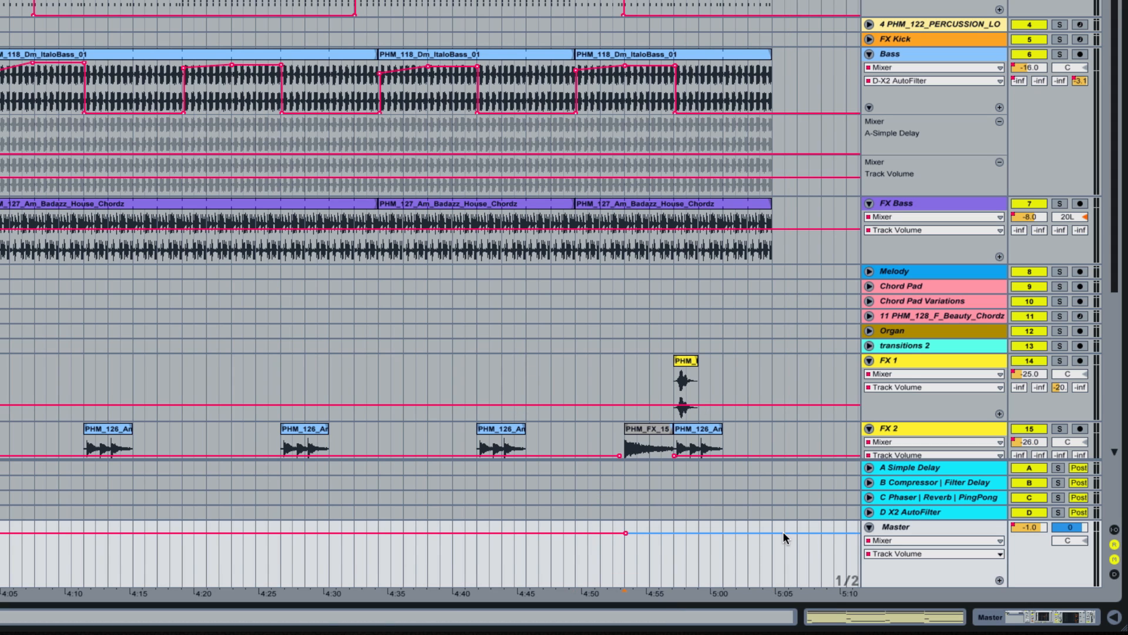
drag(774, 531, 772, 586)
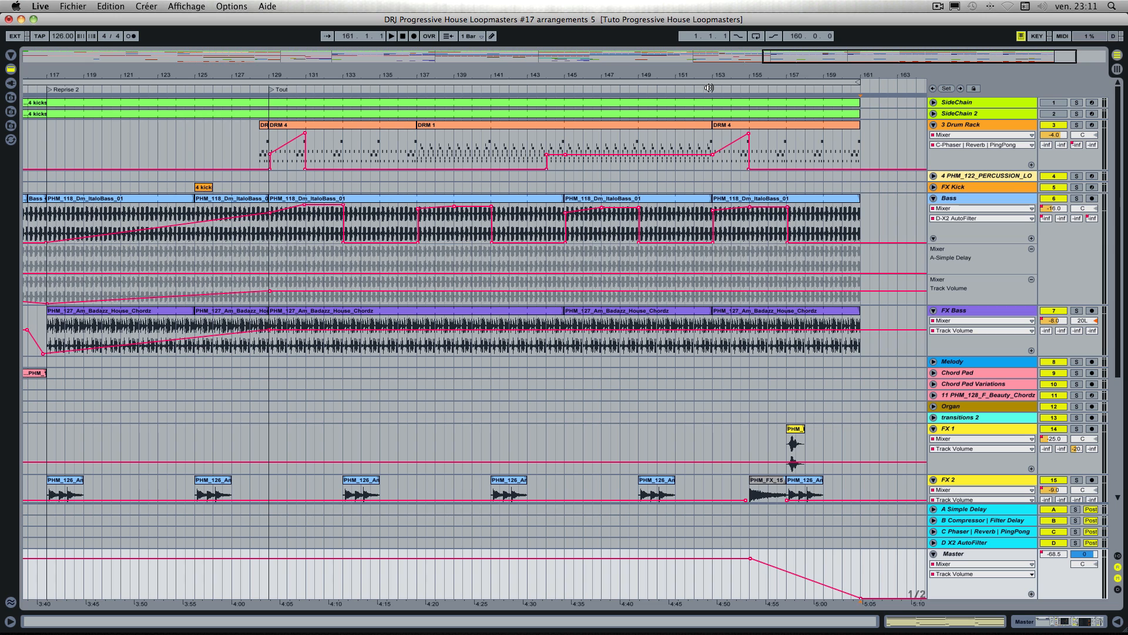
Step: Play the ending from about bar 153 to check the Master fade-out, and look back over the arrangement to Chute 2
click(708, 88)
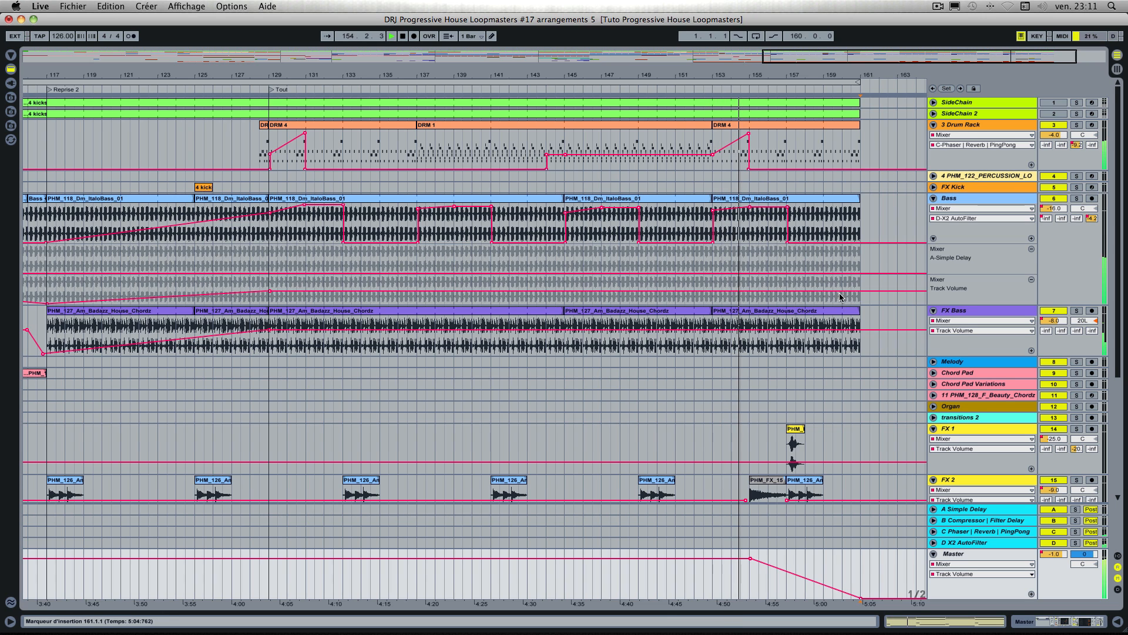
scroll(840, 297, down, 3)
scroll(841, 295, down, 5)
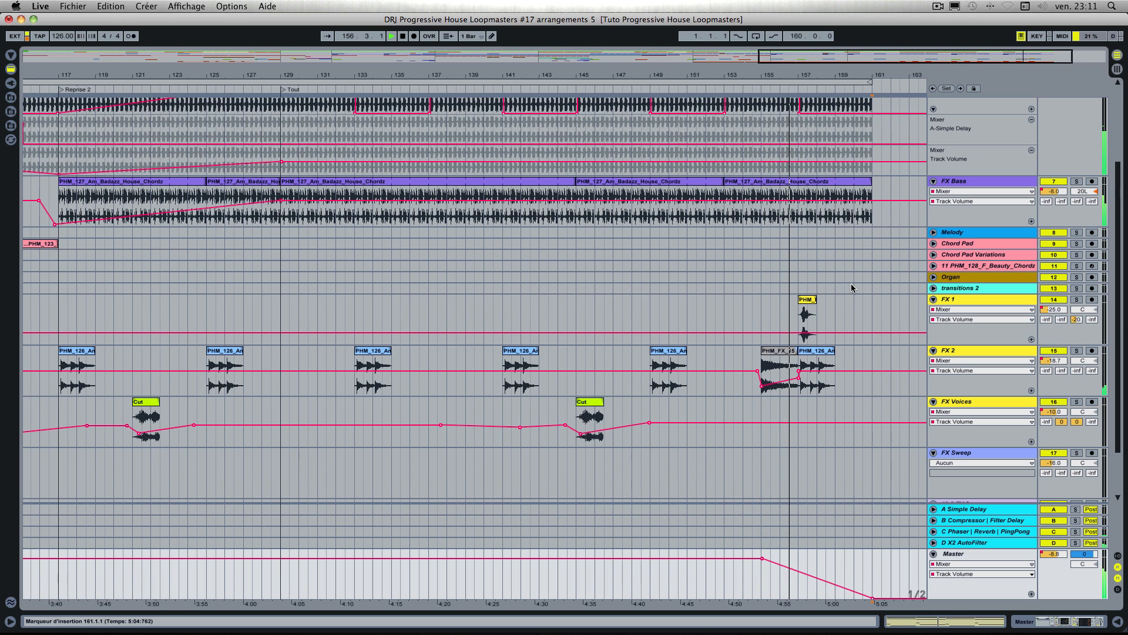
scroll(852, 286, down, 4)
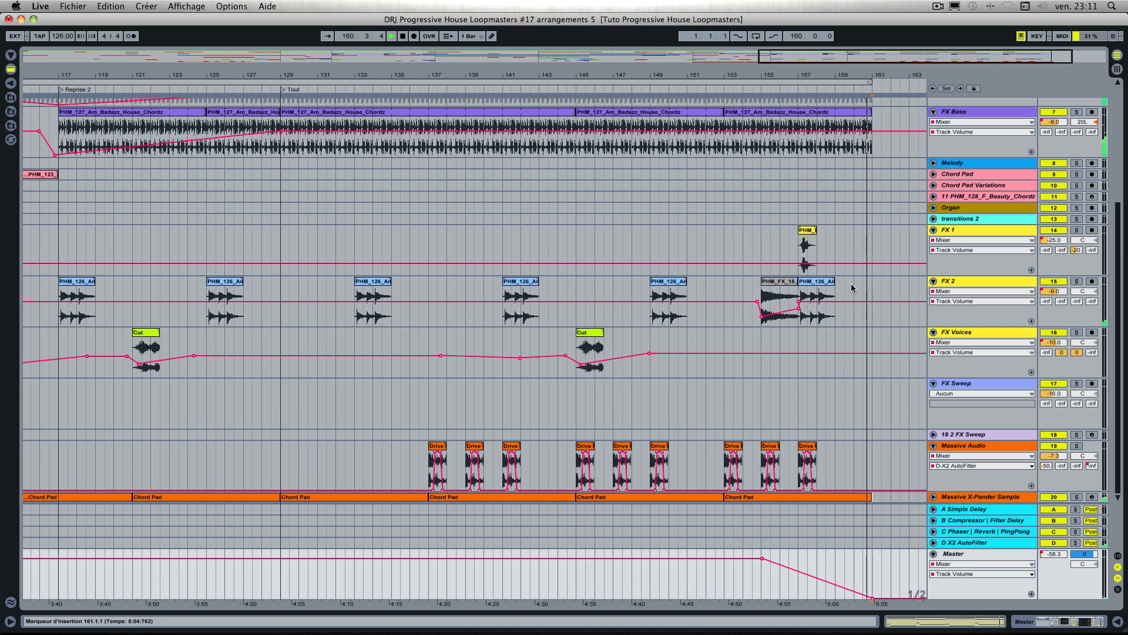
scroll(852, 288, up, 5)
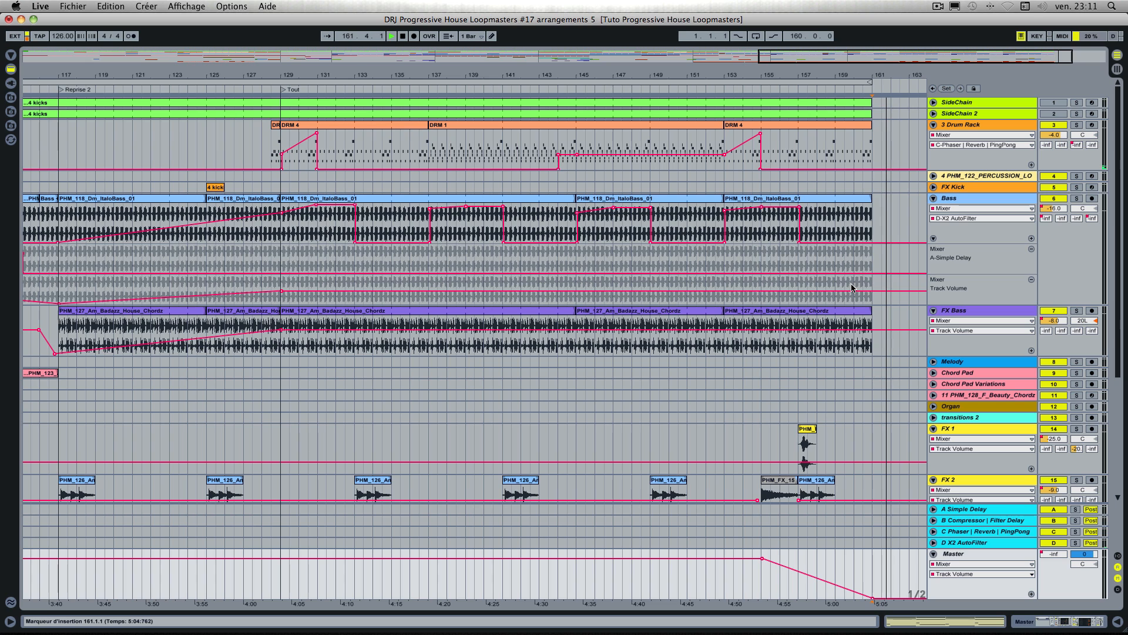
scroll(852, 288, left, 3)
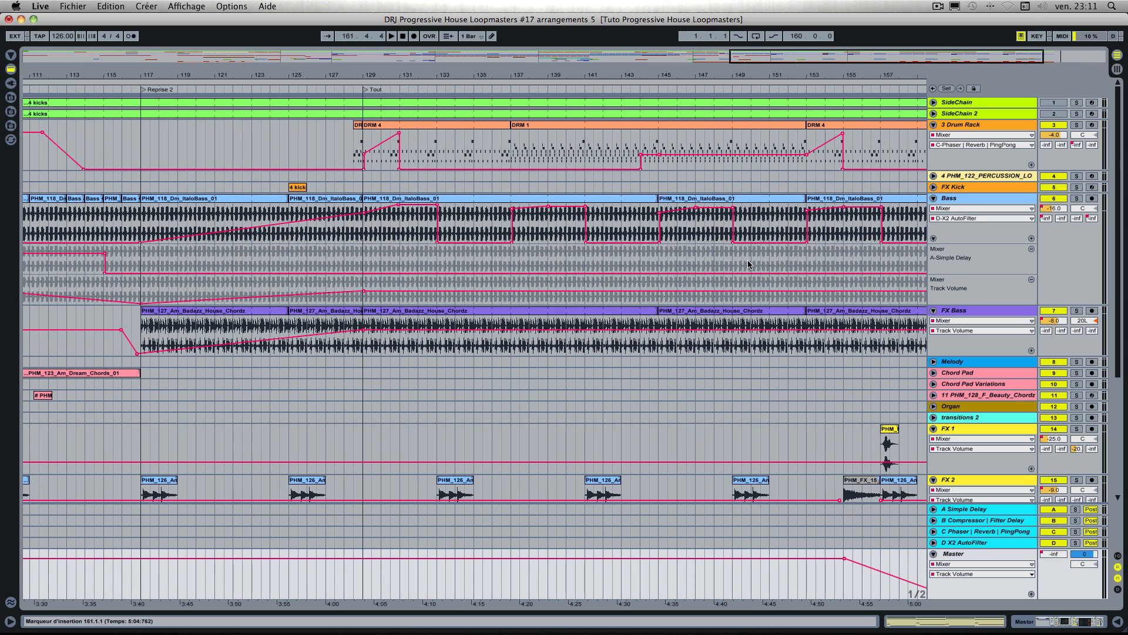
scroll(749, 265, left, 12)
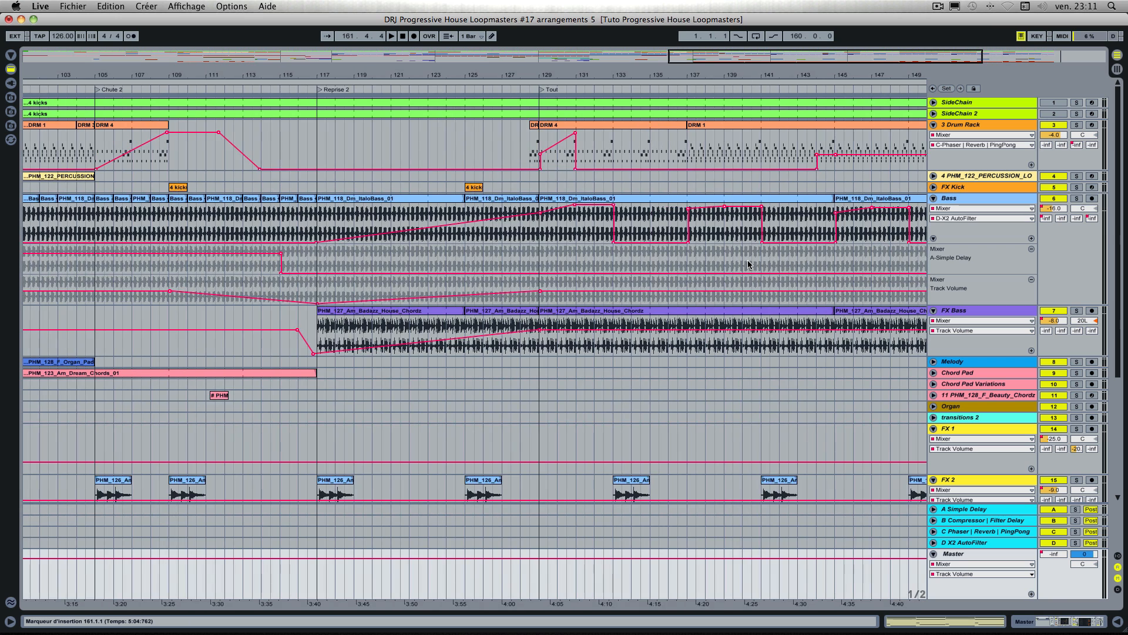